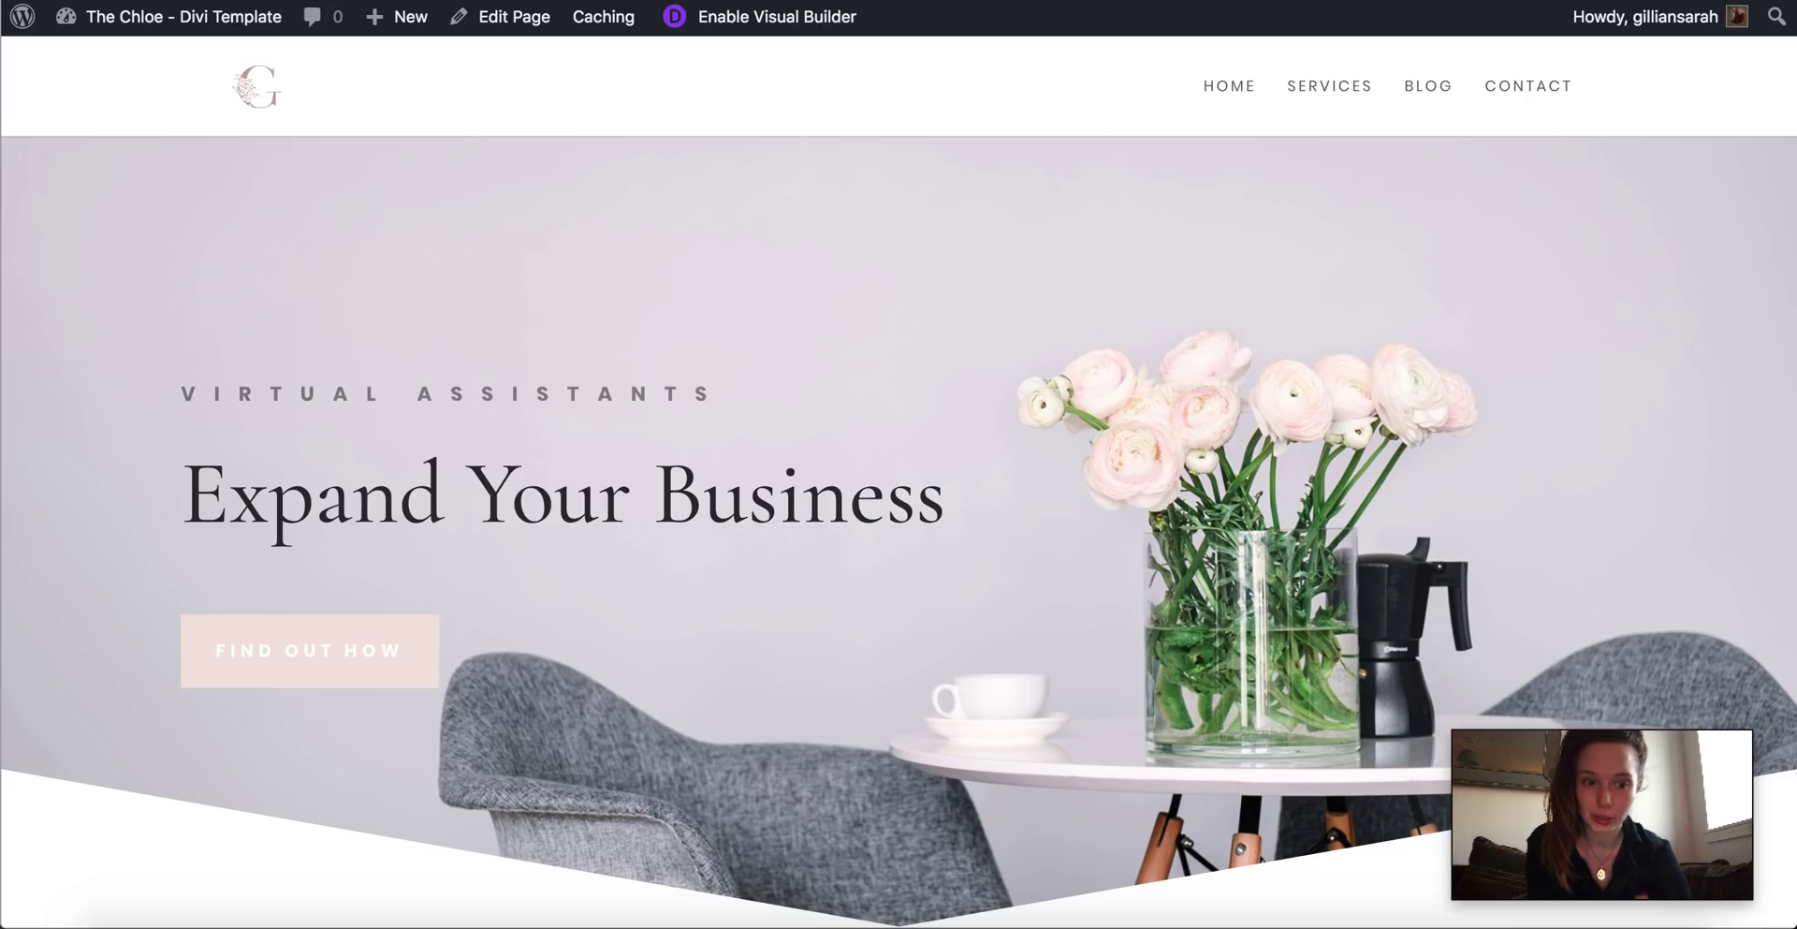
Look through the Chloe template's demo home page, from the hero section down past the services section
scroll(976, 482, "down", 5)
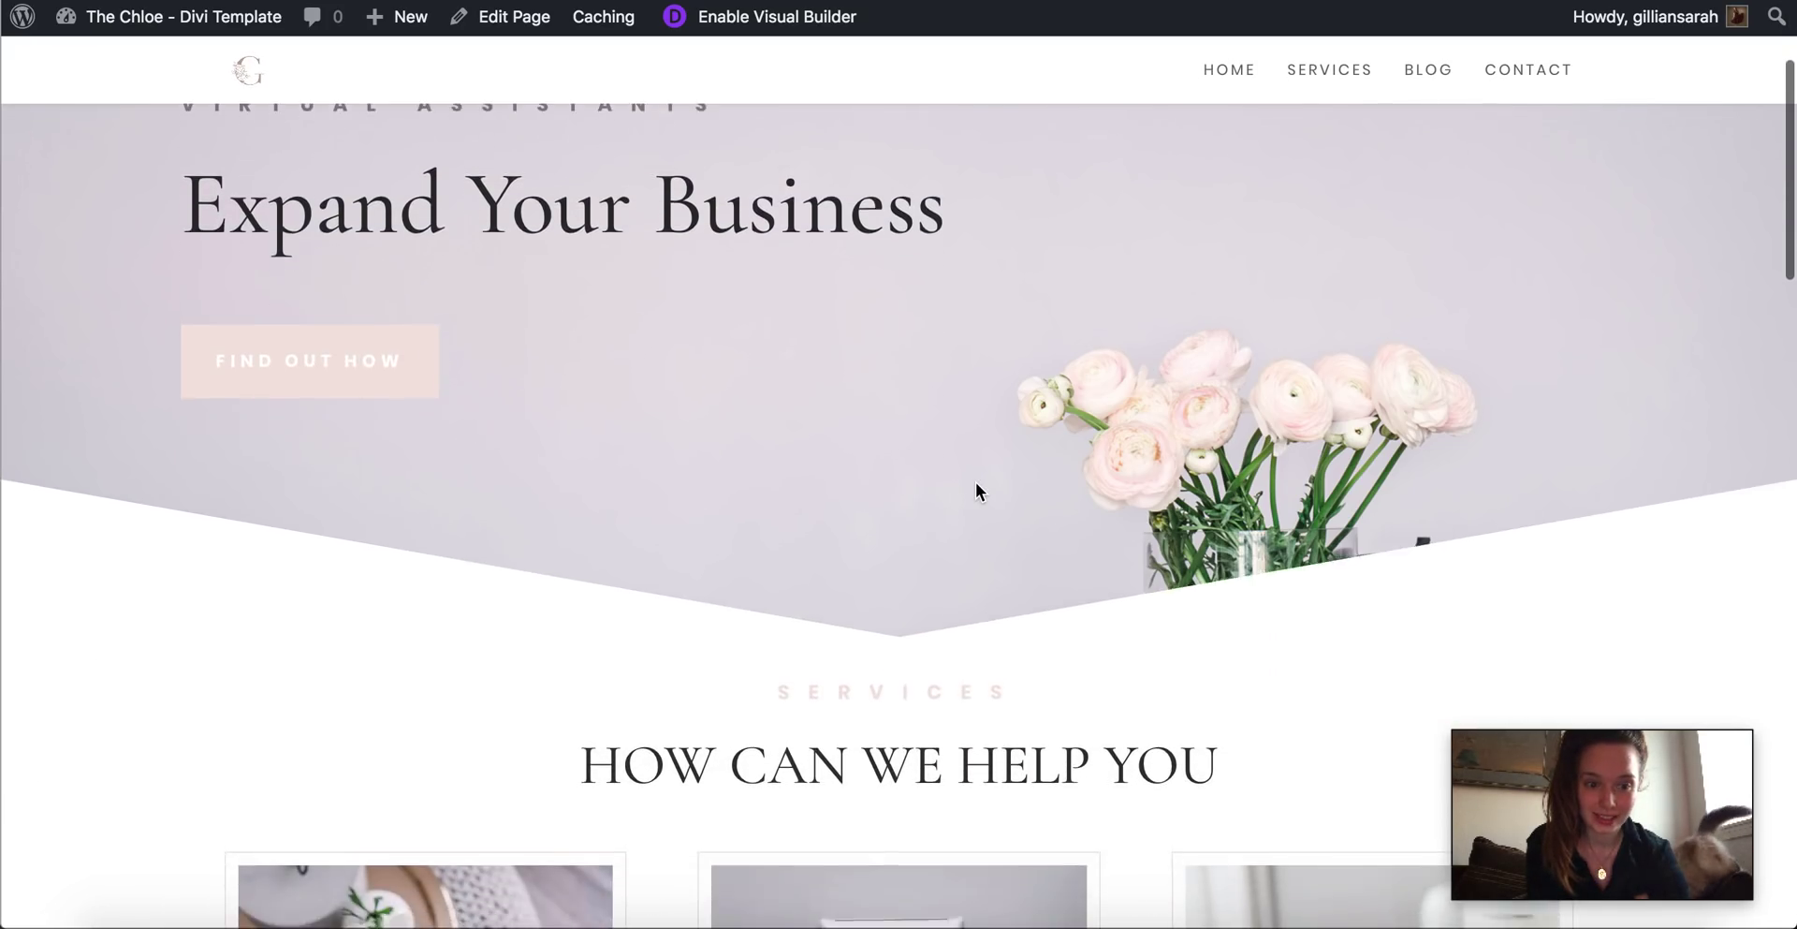
scroll(976, 481, "down", 10)
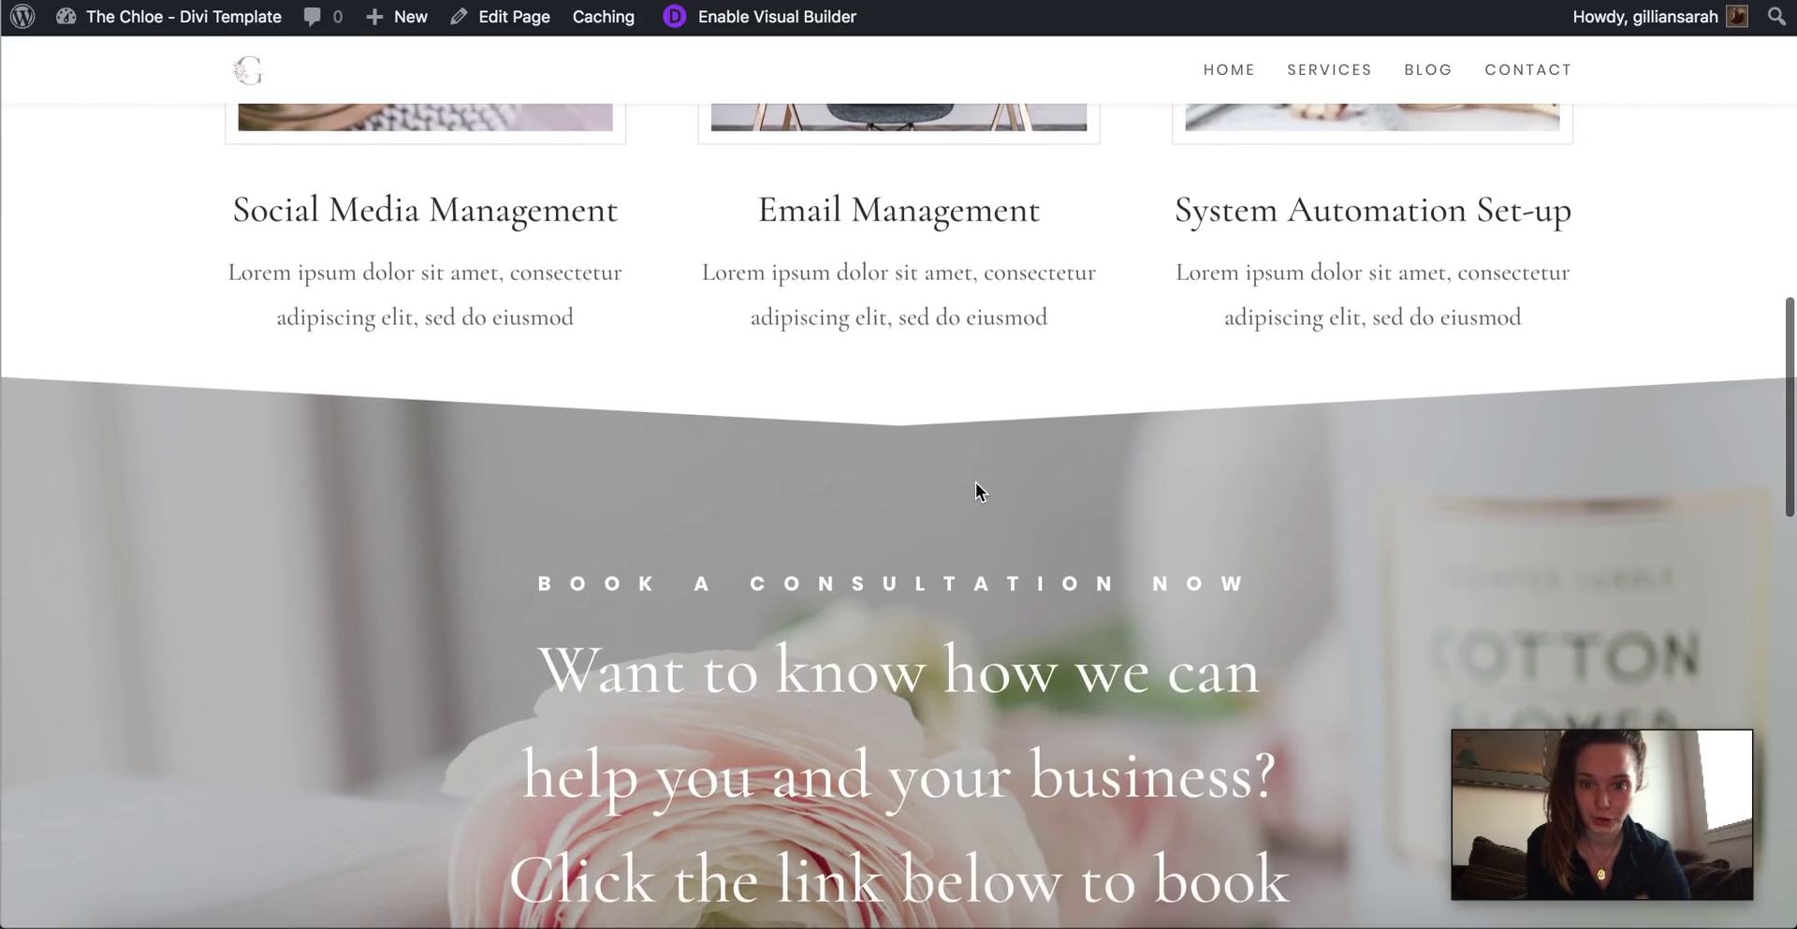
scroll(975, 481, "down", 10)
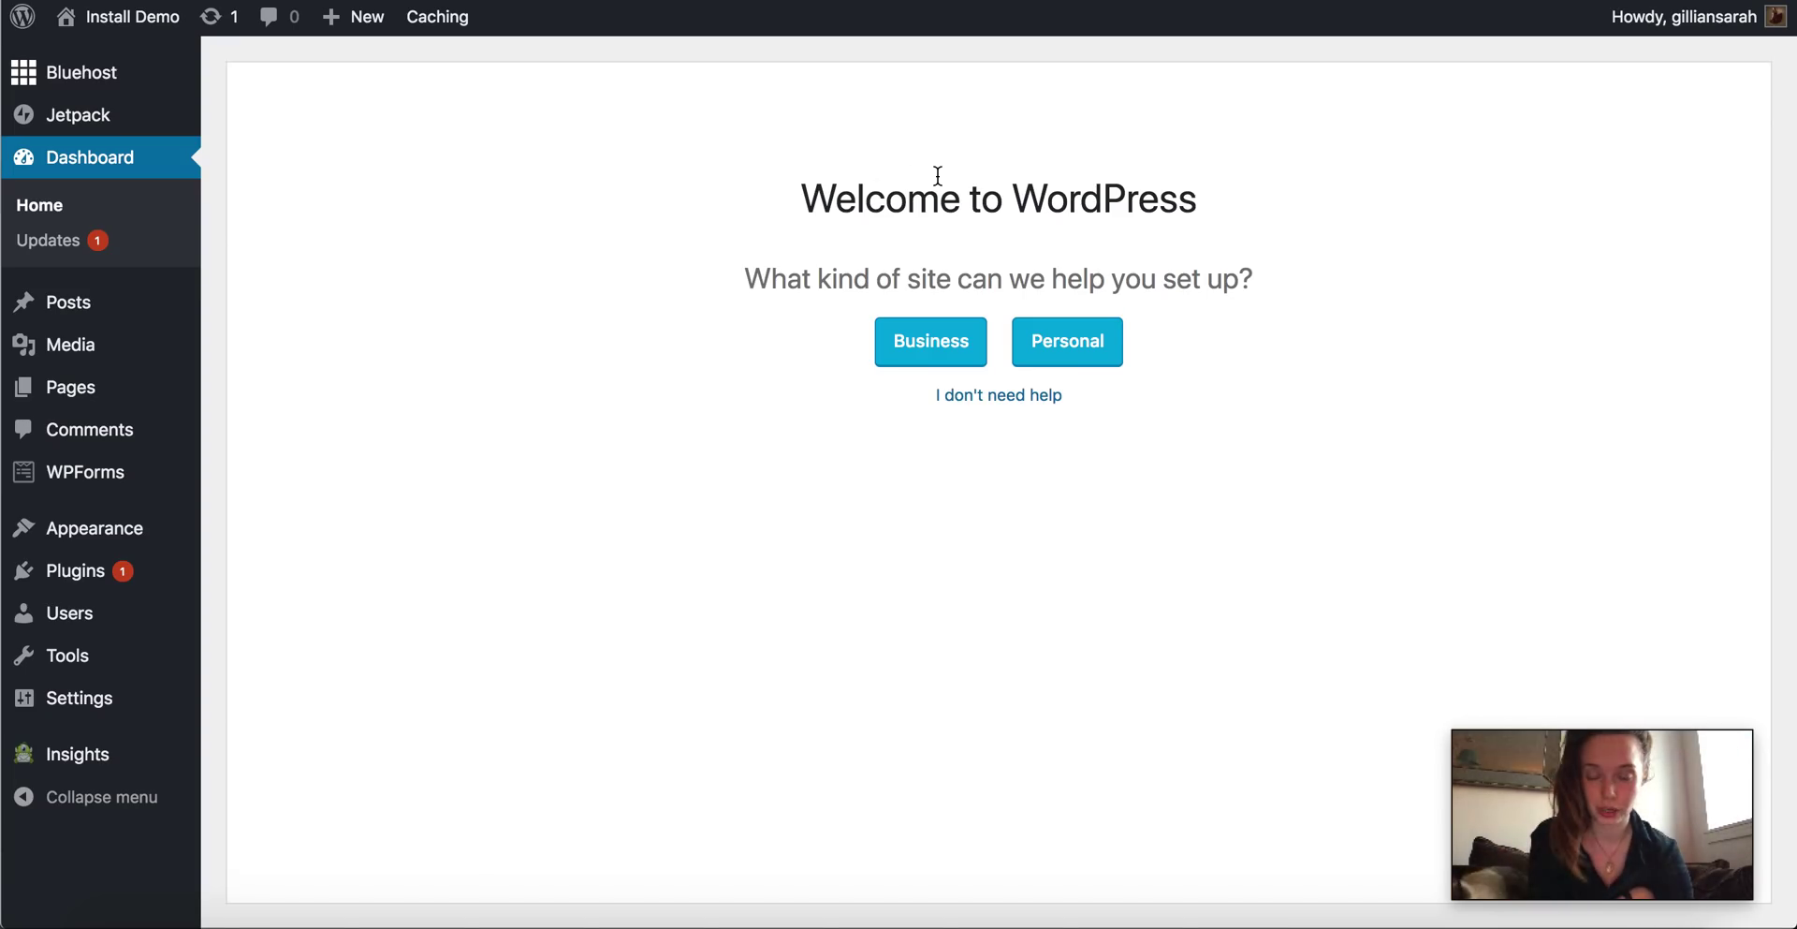
Upload Divi.zip from the Chloe folder as a new WordPress theme and install it
mouse_move(124, 546)
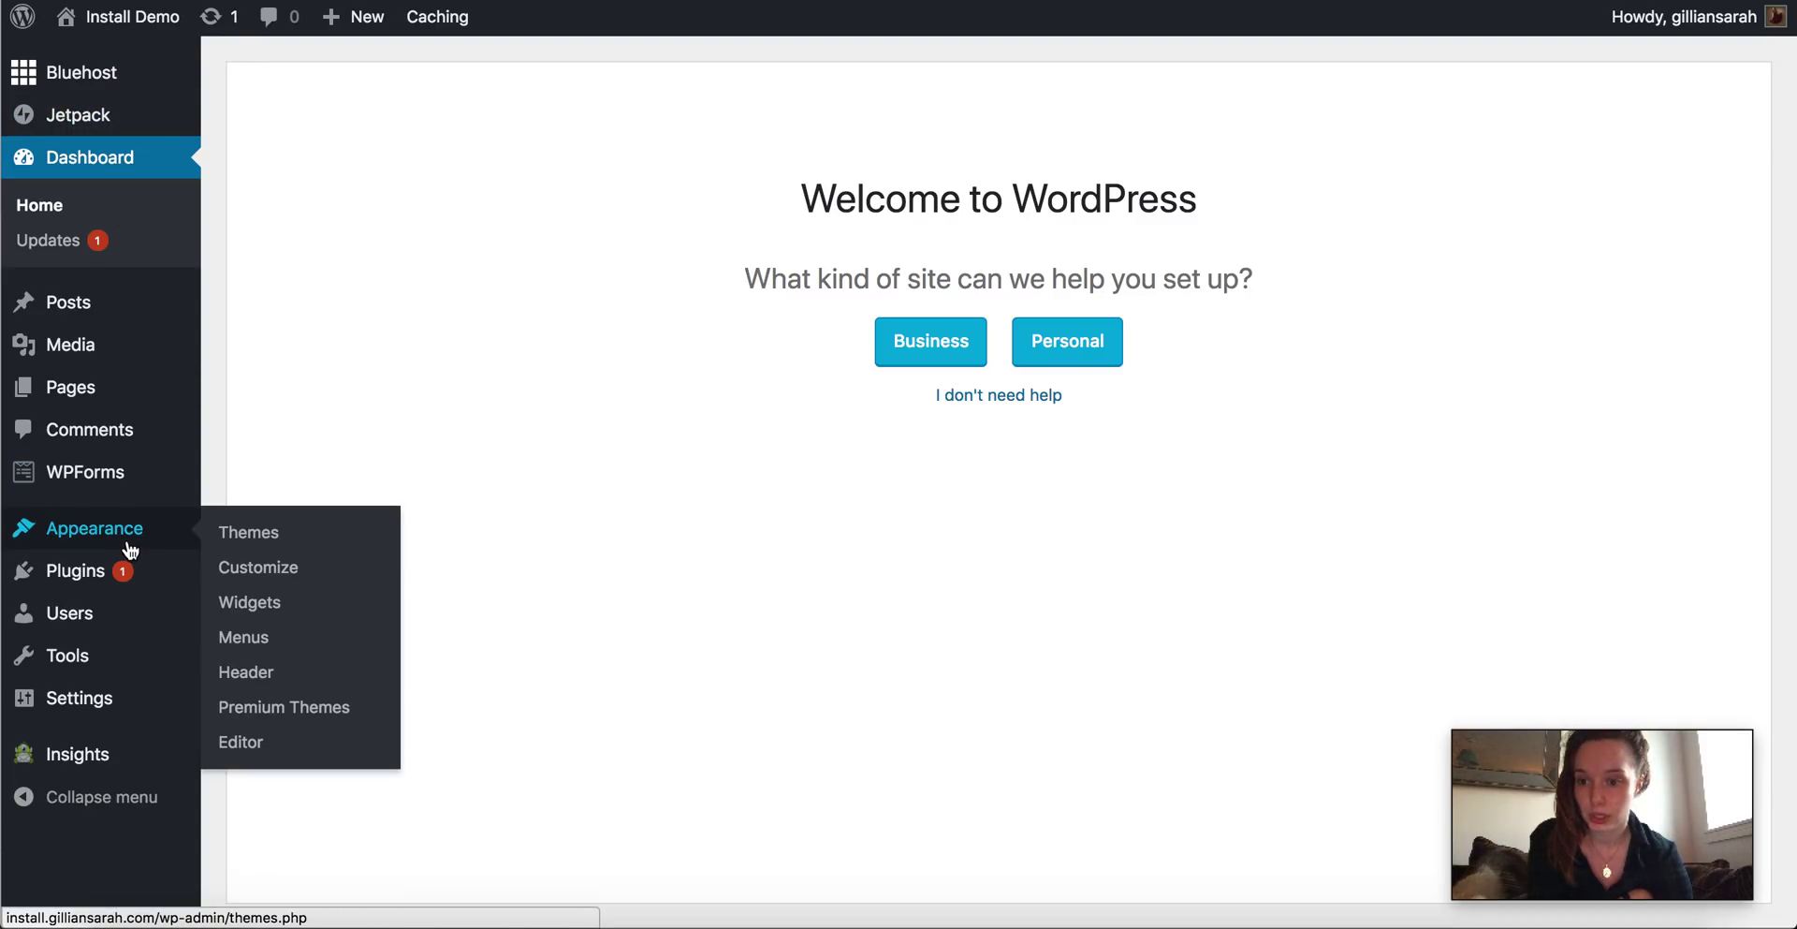
left_click(272, 540)
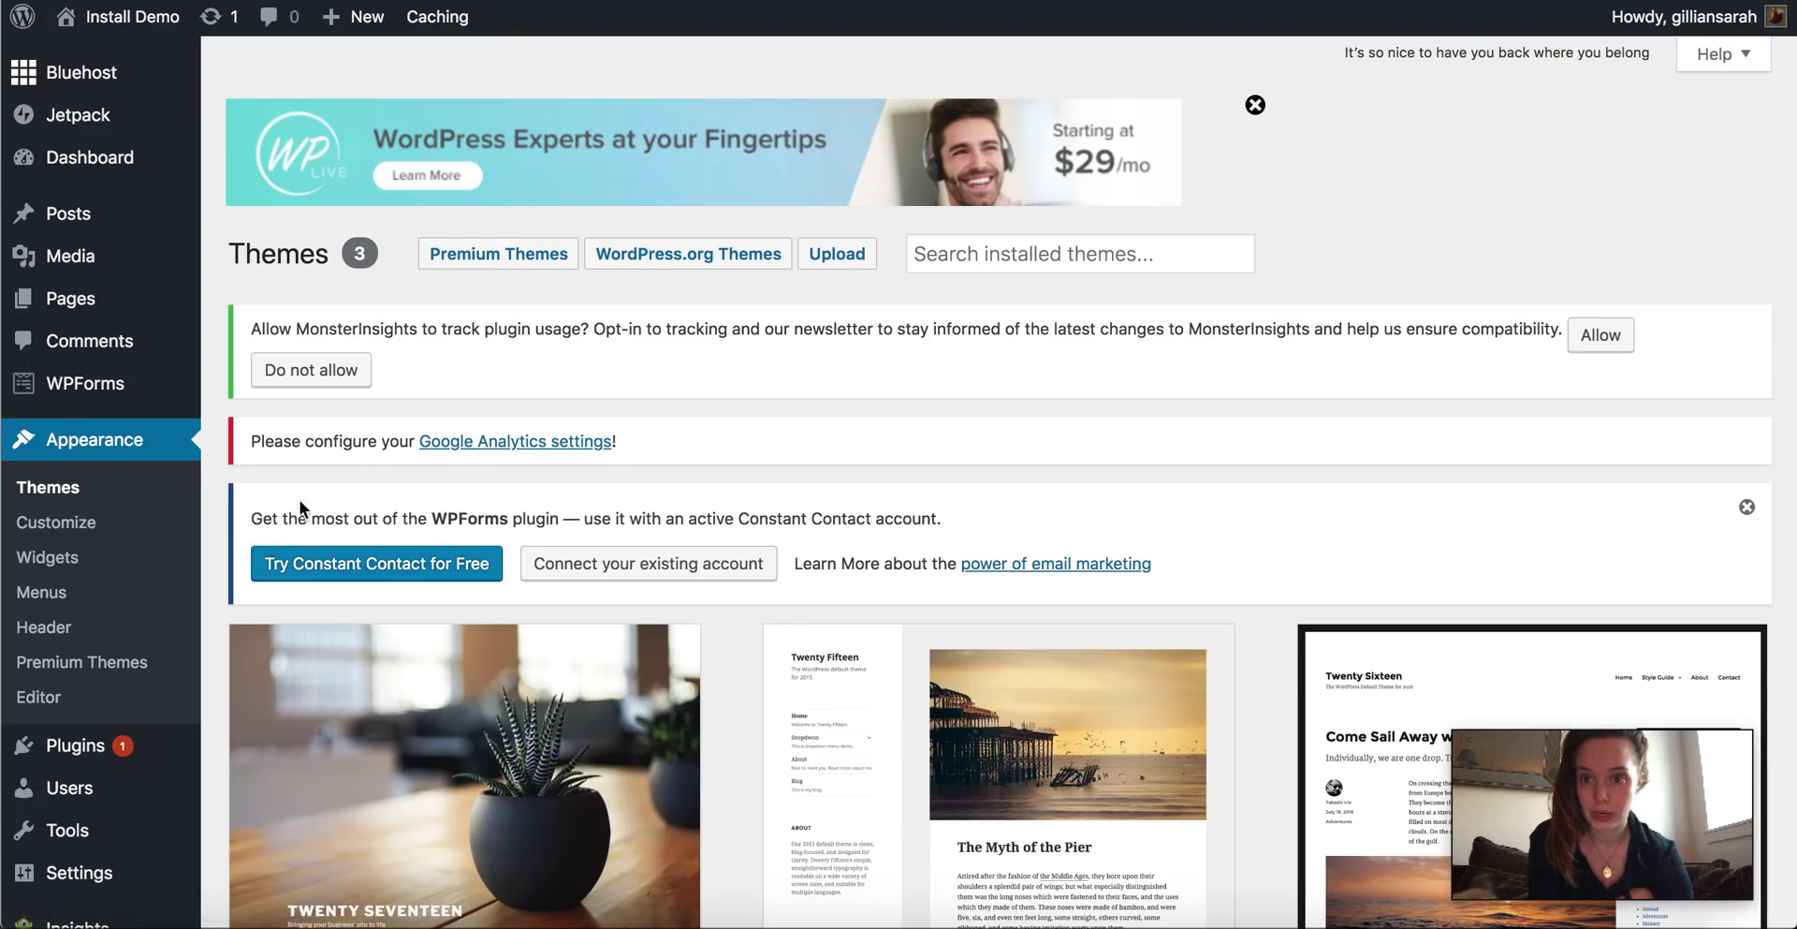
left_click(833, 257)
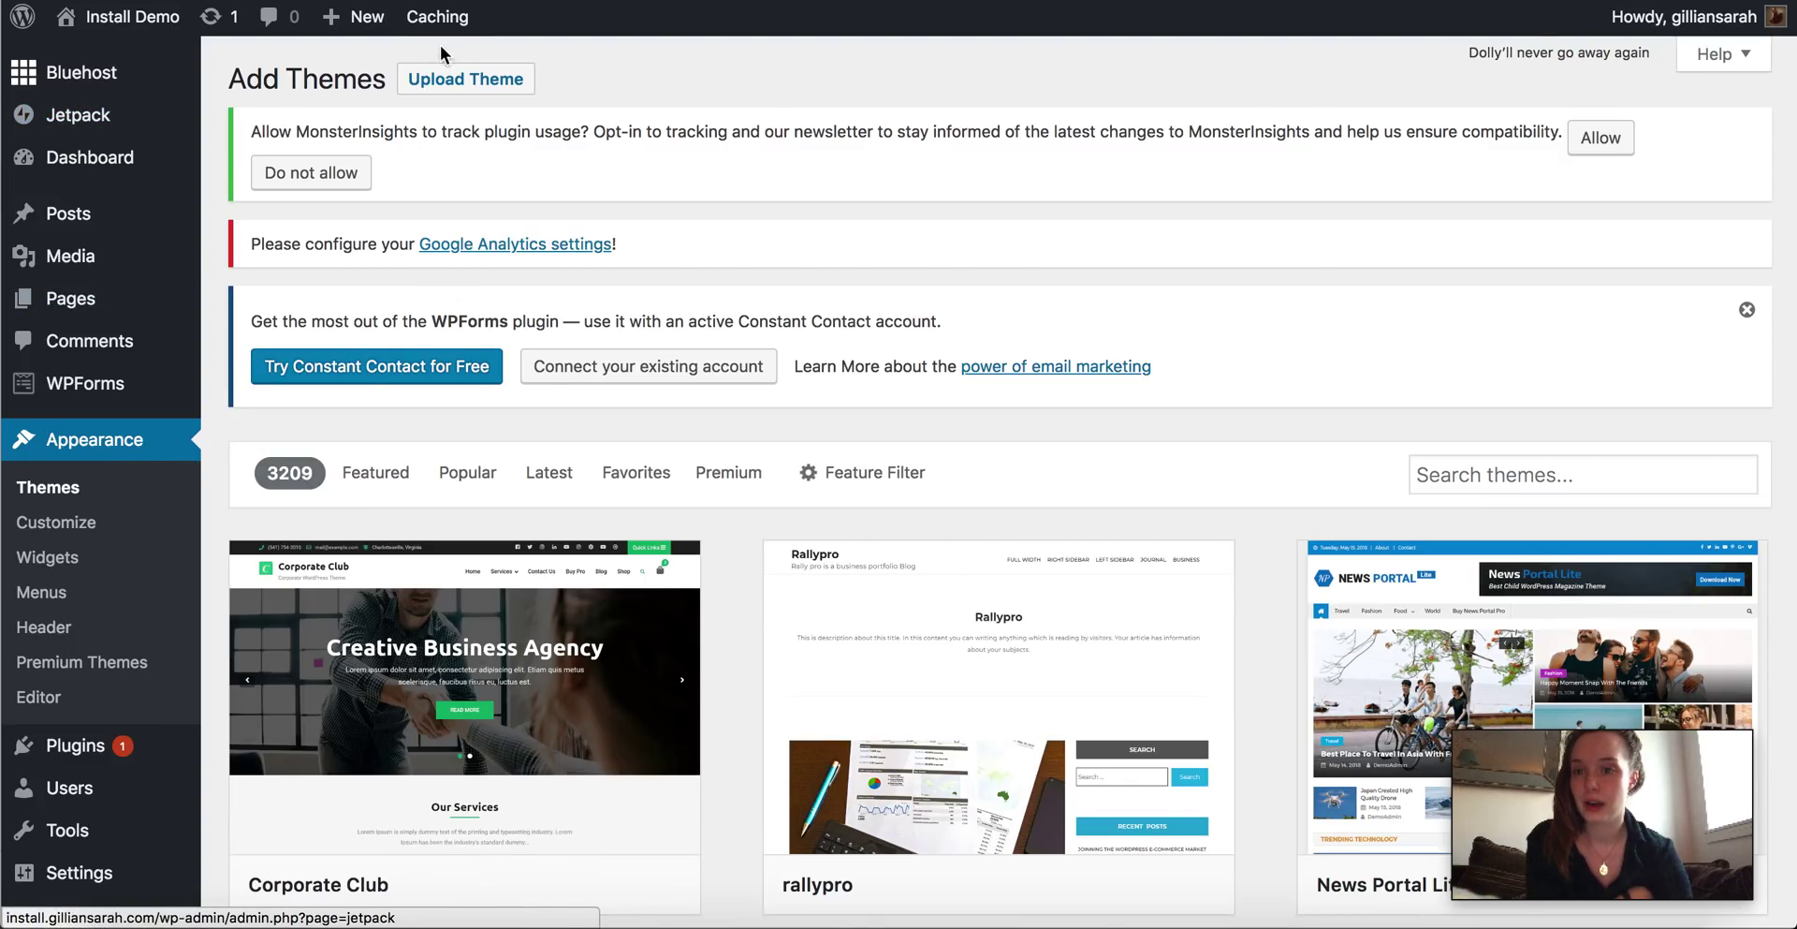
left_click(476, 77)
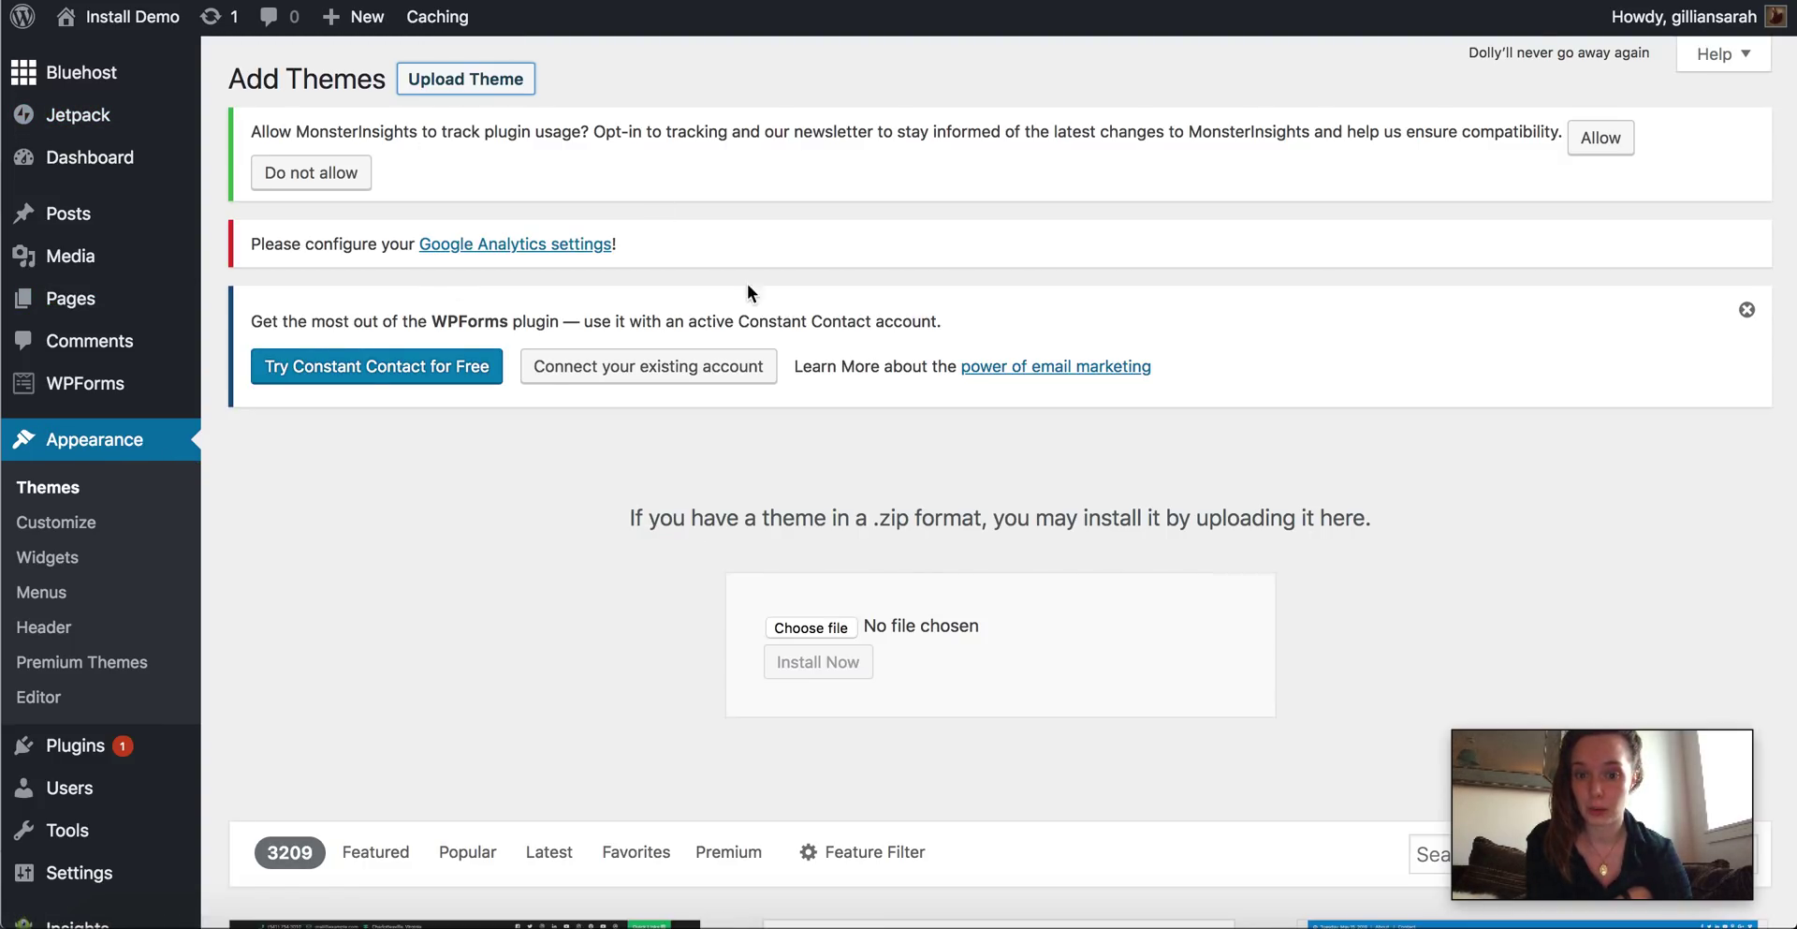
left_click(812, 624)
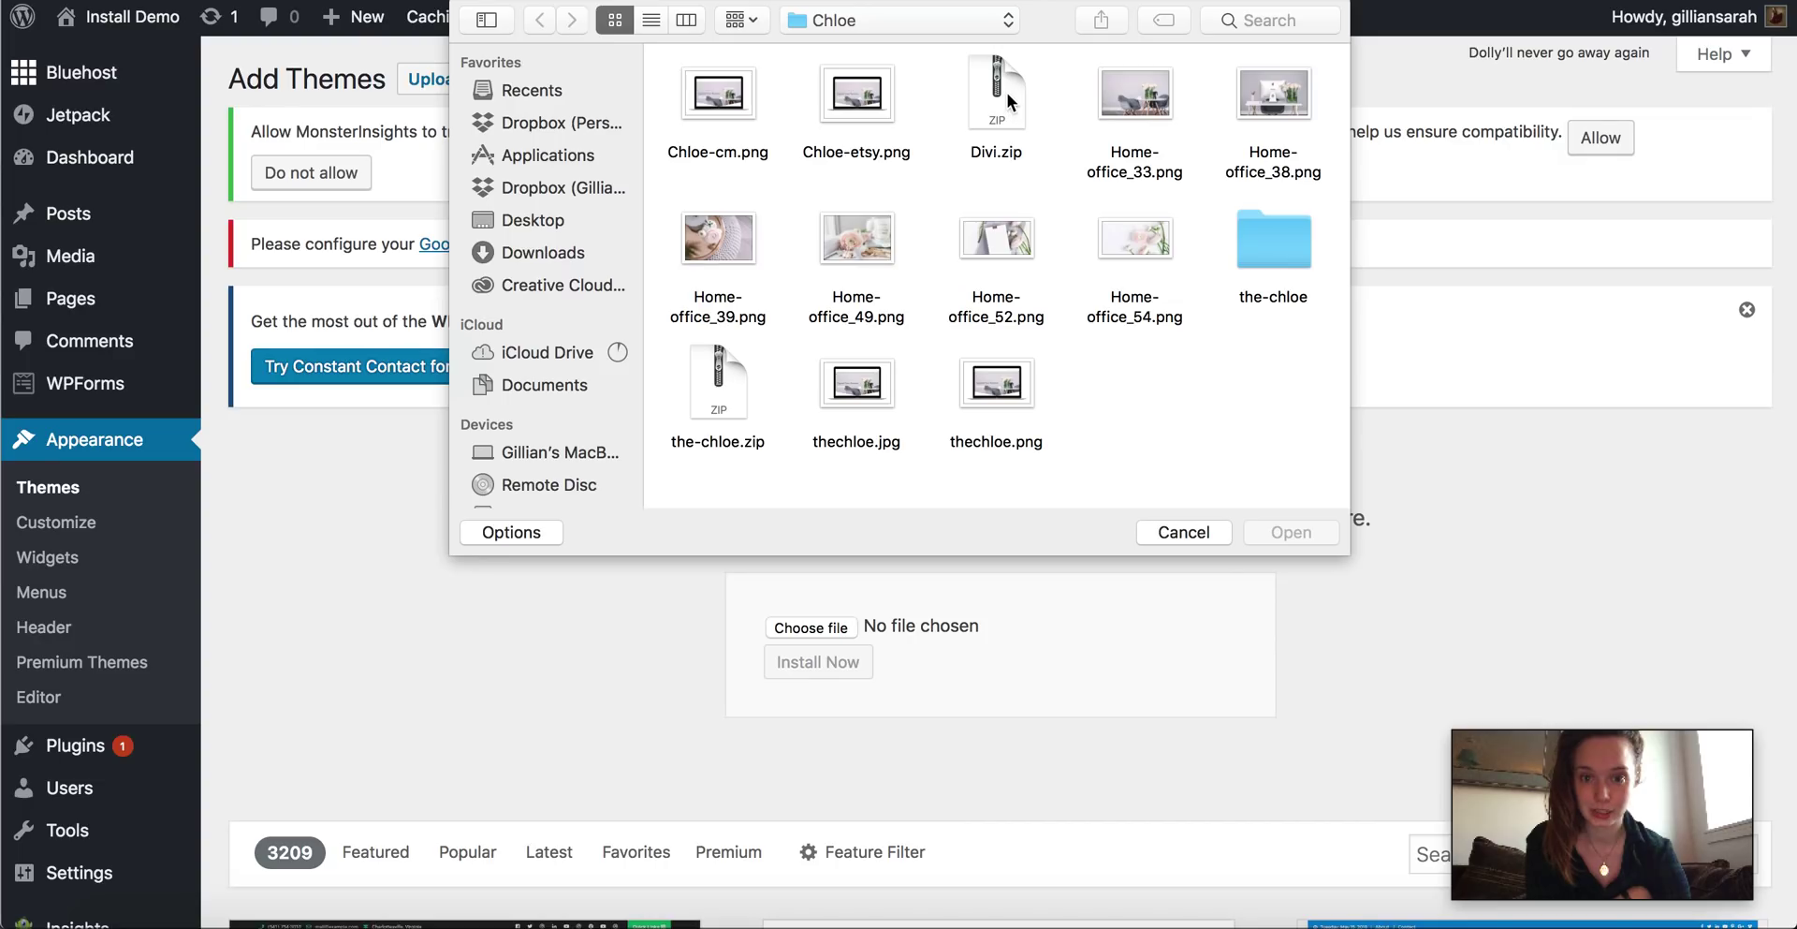
left_click(1028, 120)
left_click(1288, 530)
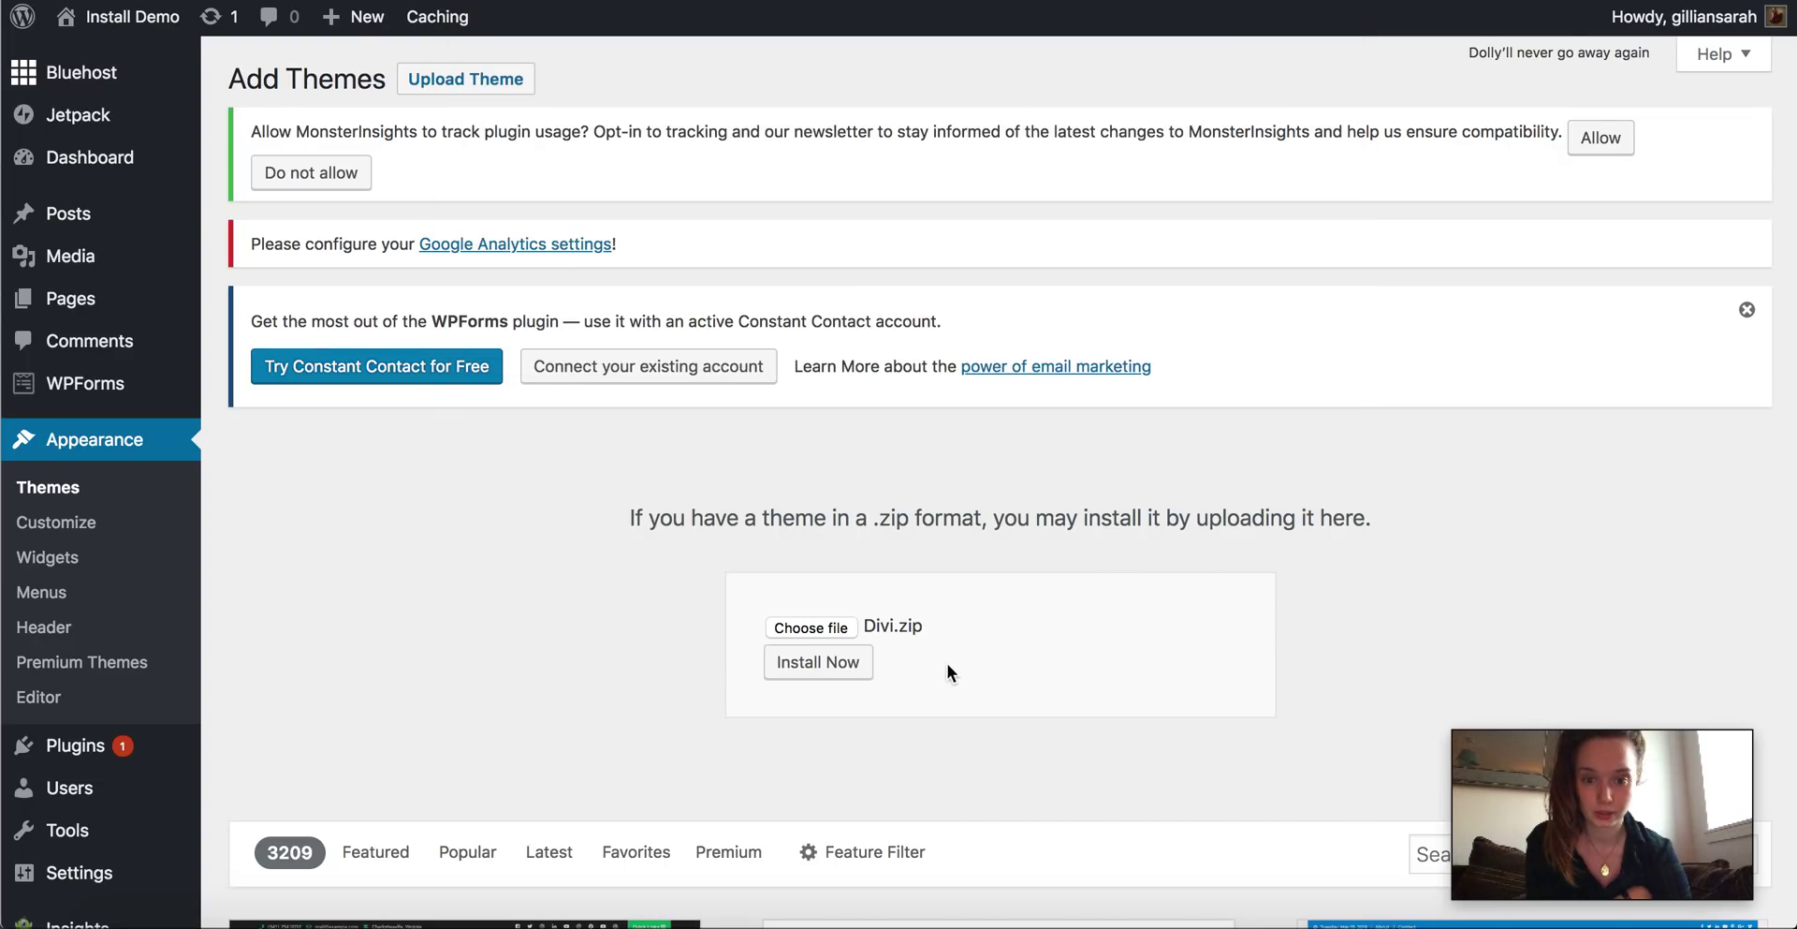
left_click(859, 666)
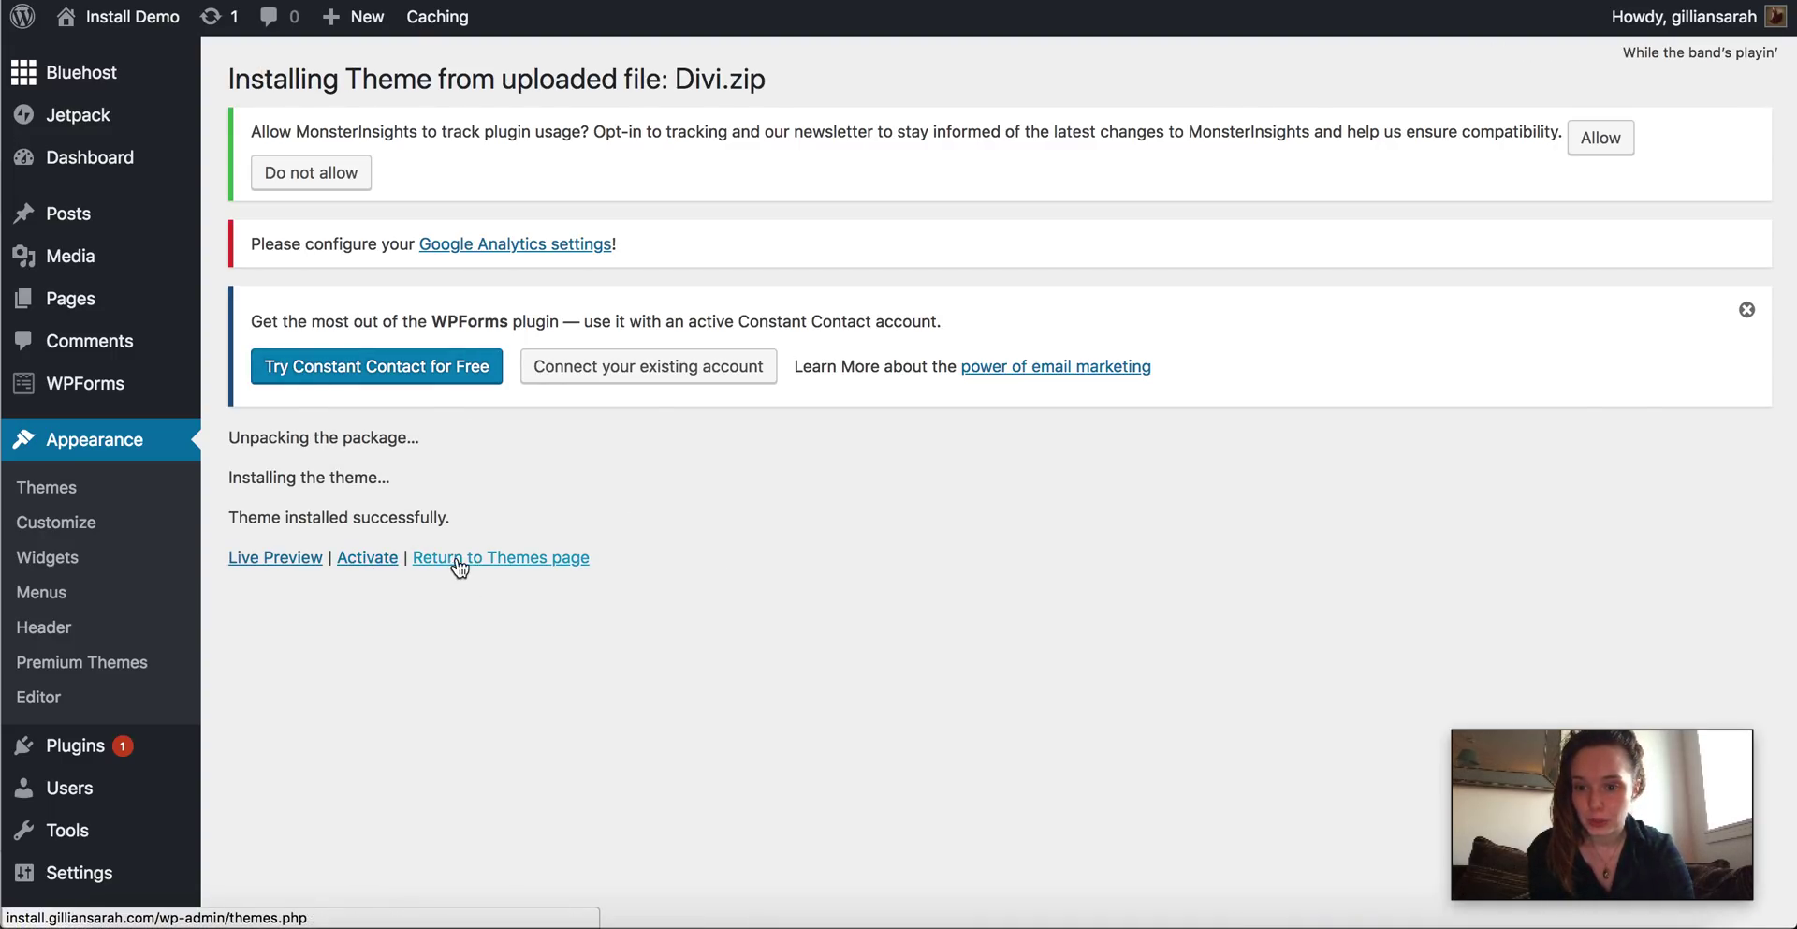
Upload and install the-chloe.zip from the Chloe folder as a theme, and activate it
left_click(535, 567)
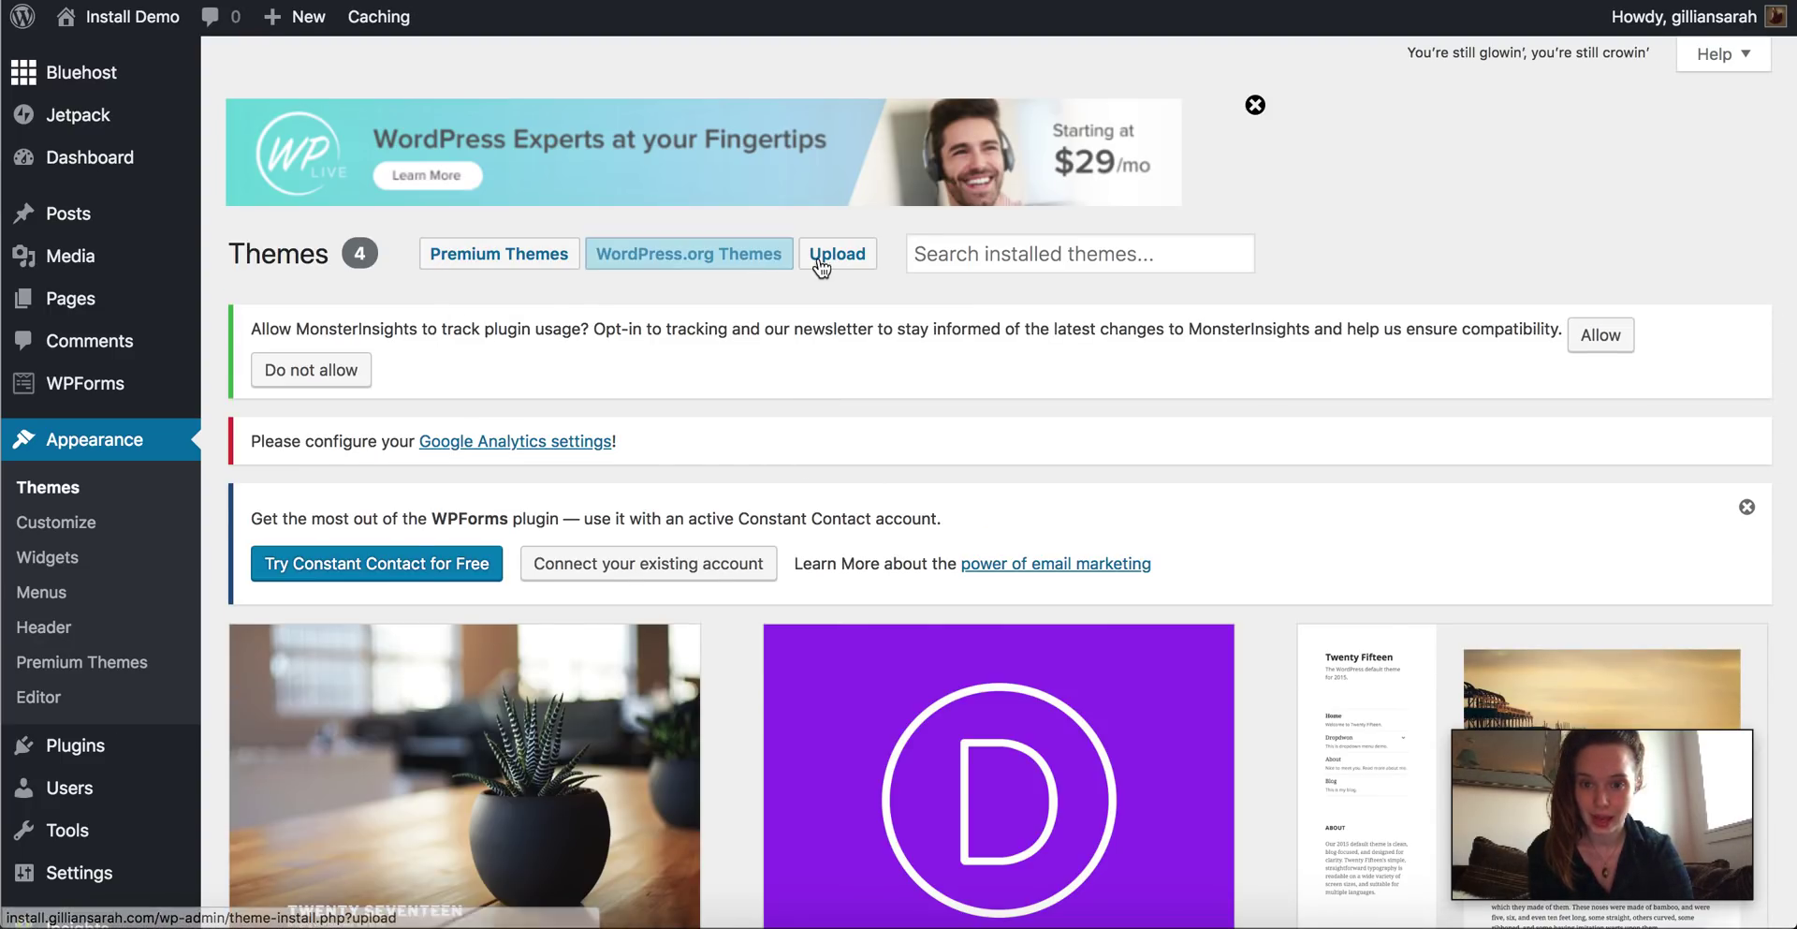
left_click(822, 264)
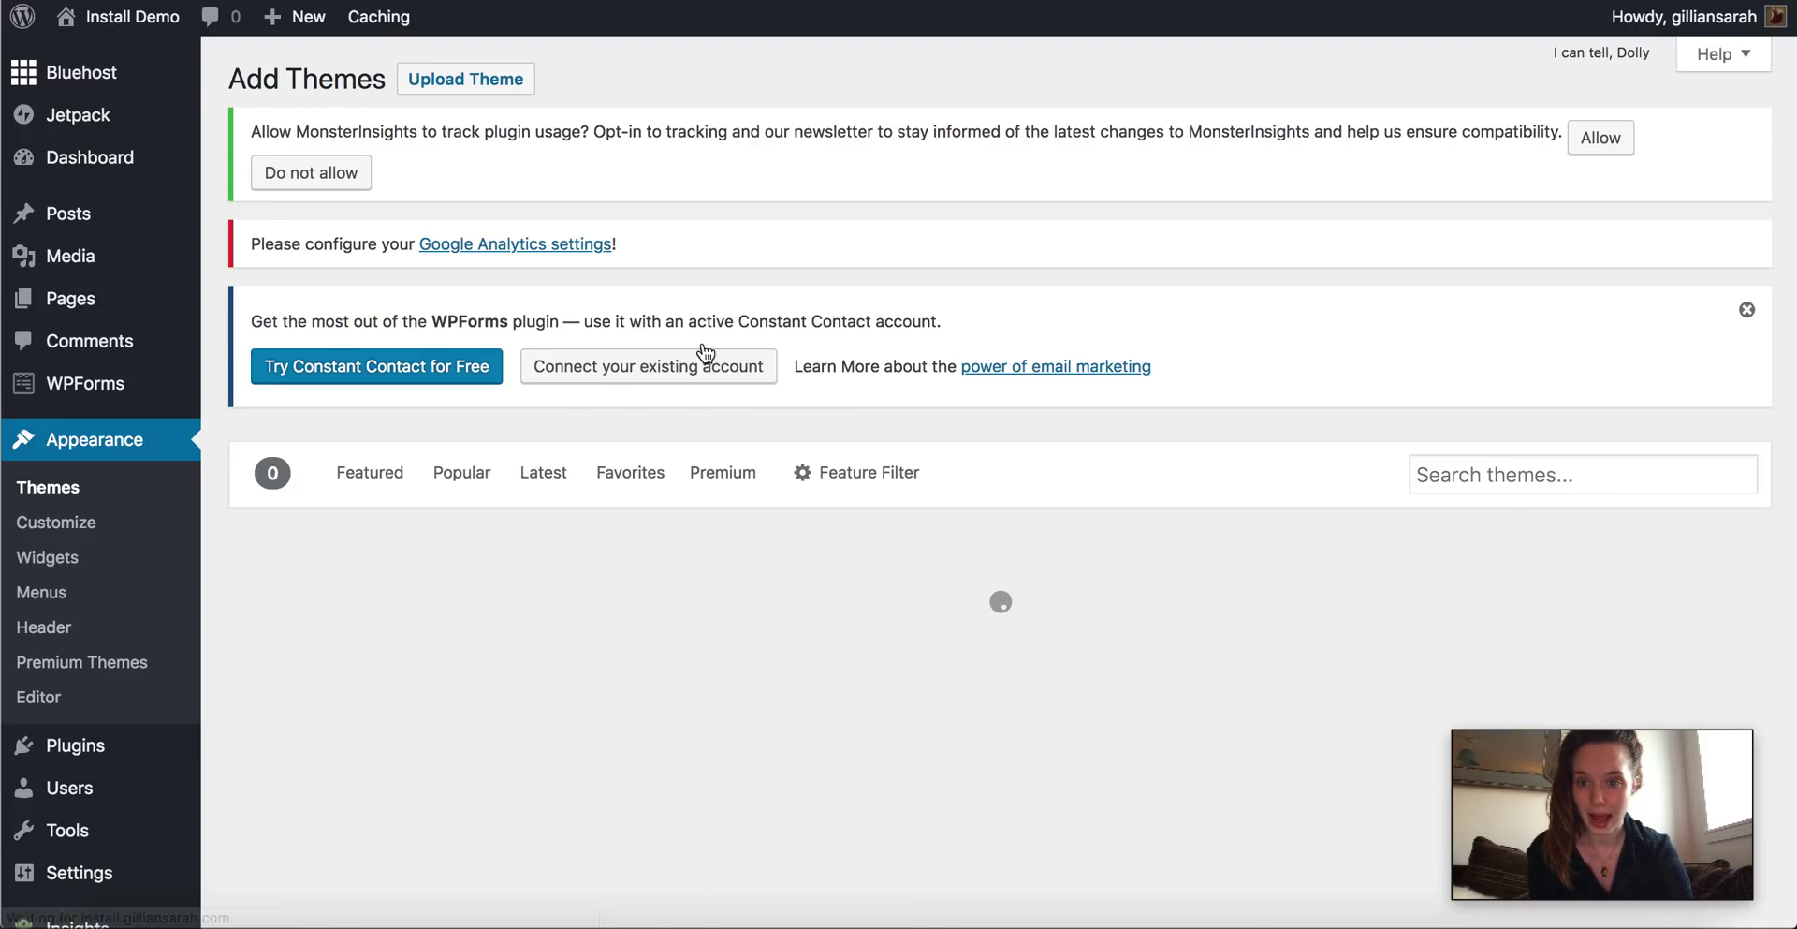
left_click(494, 84)
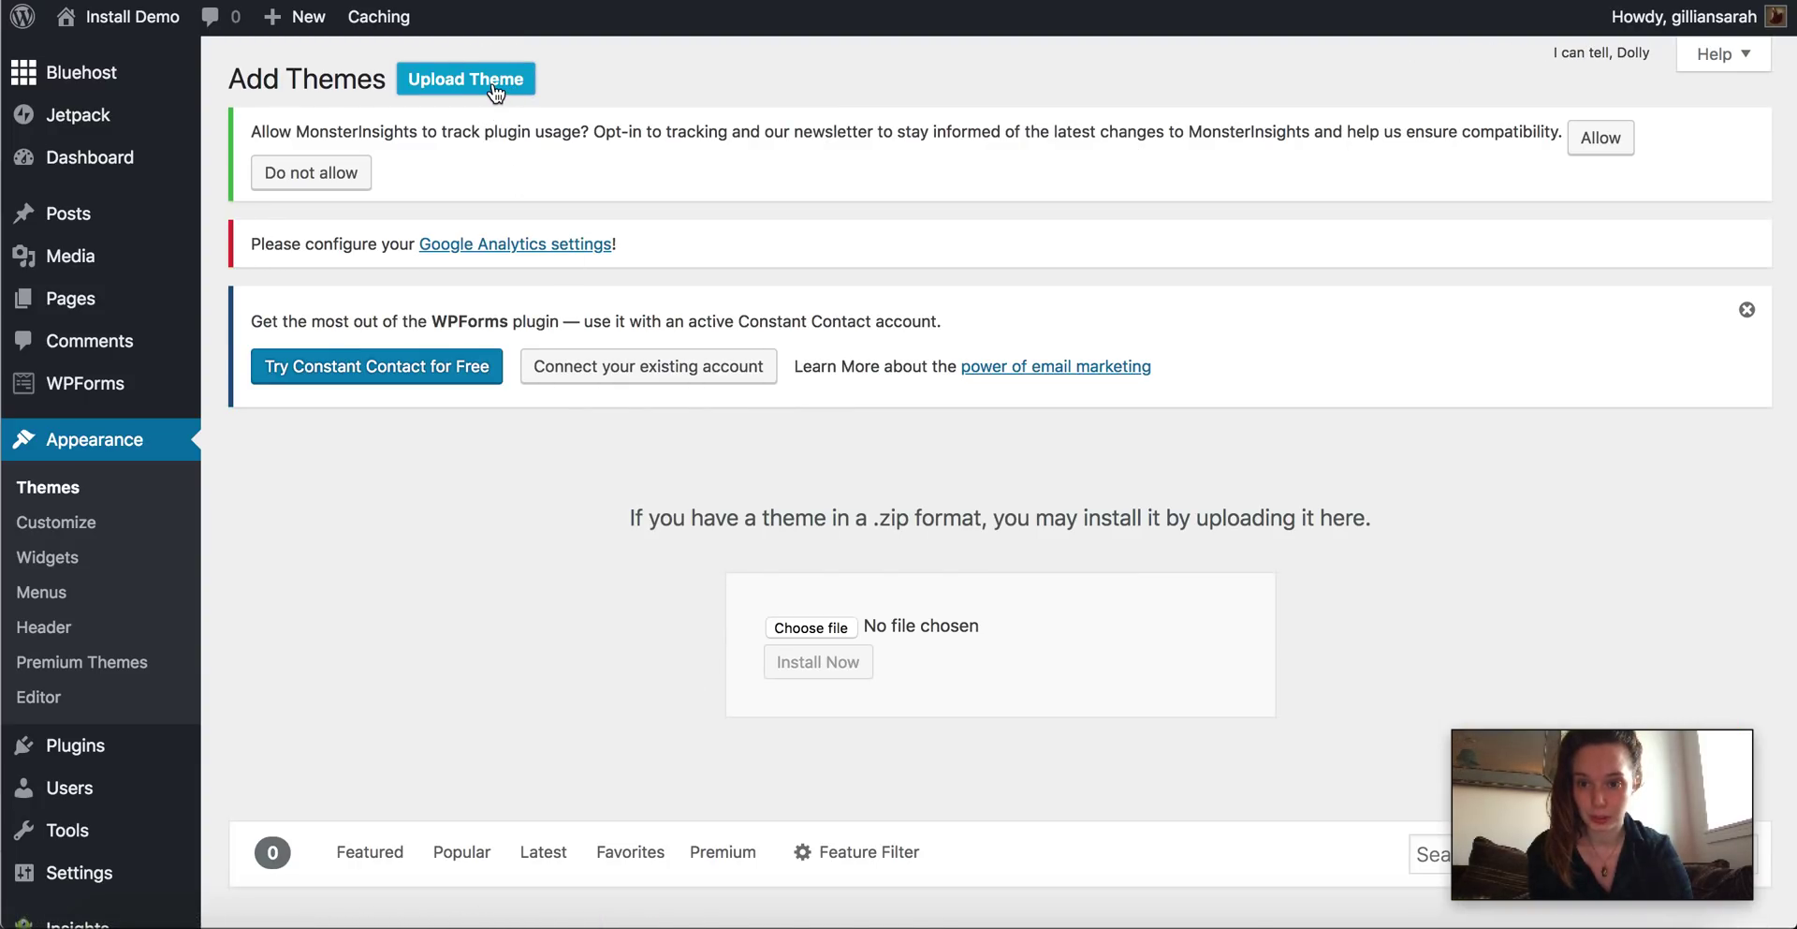
left_click(823, 629)
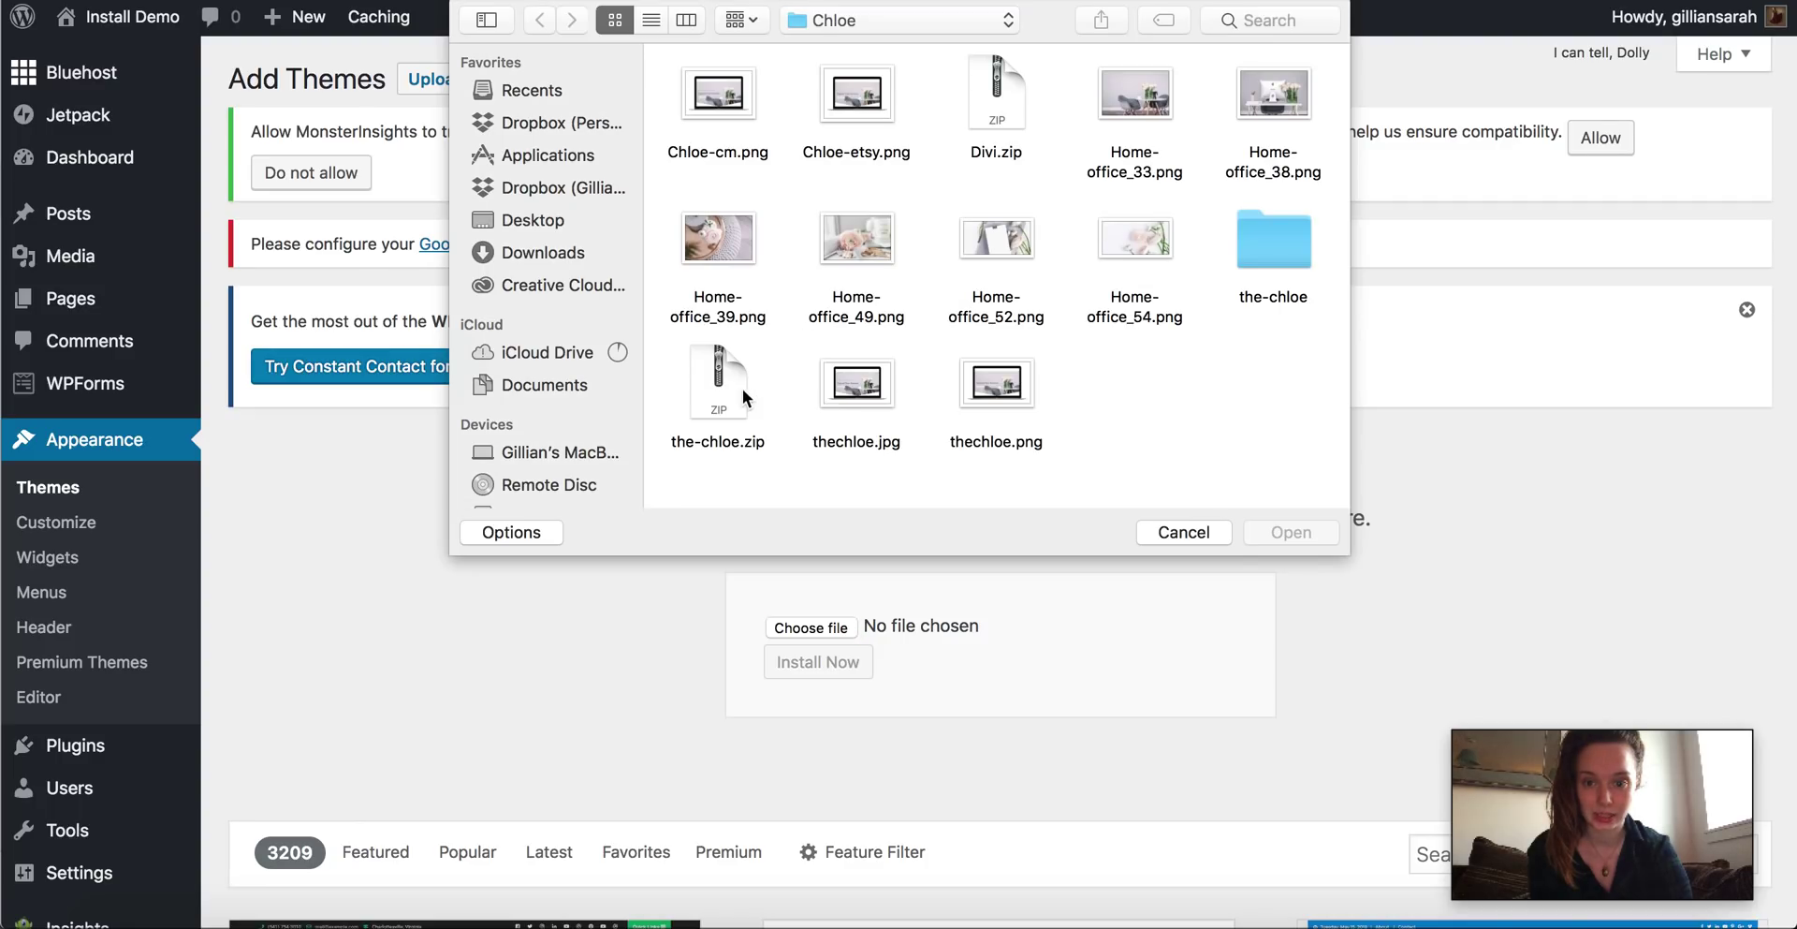
left_click(723, 382)
left_click(1277, 526)
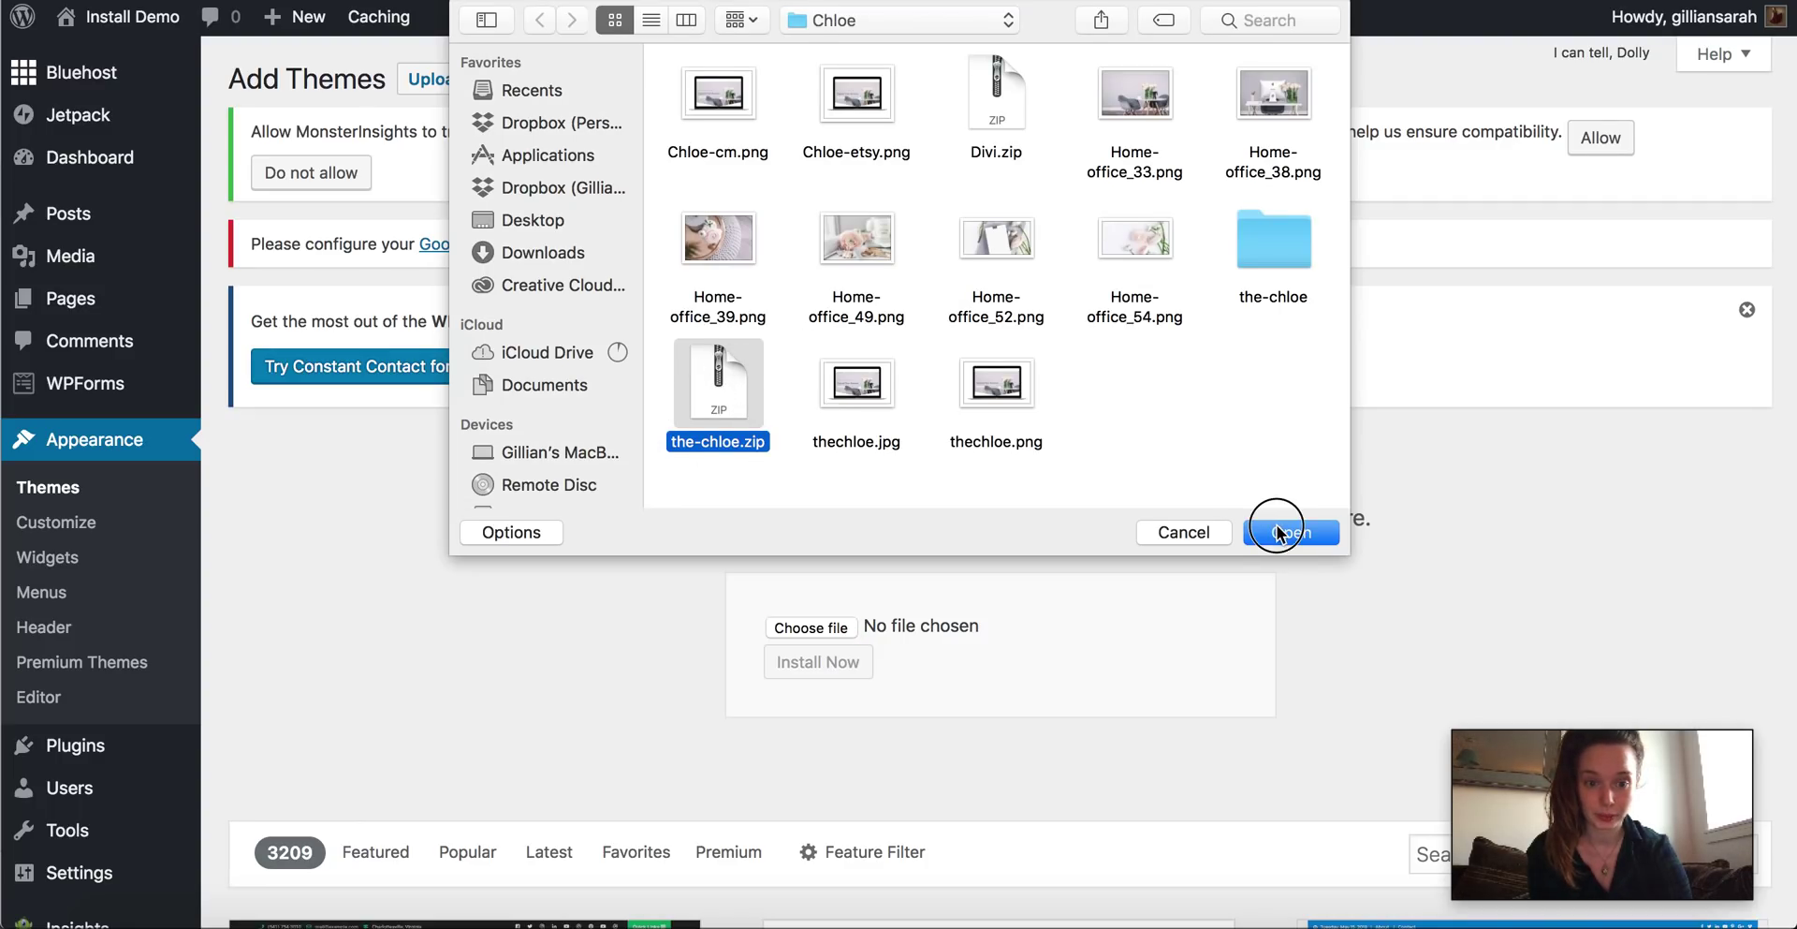
left_click(841, 664)
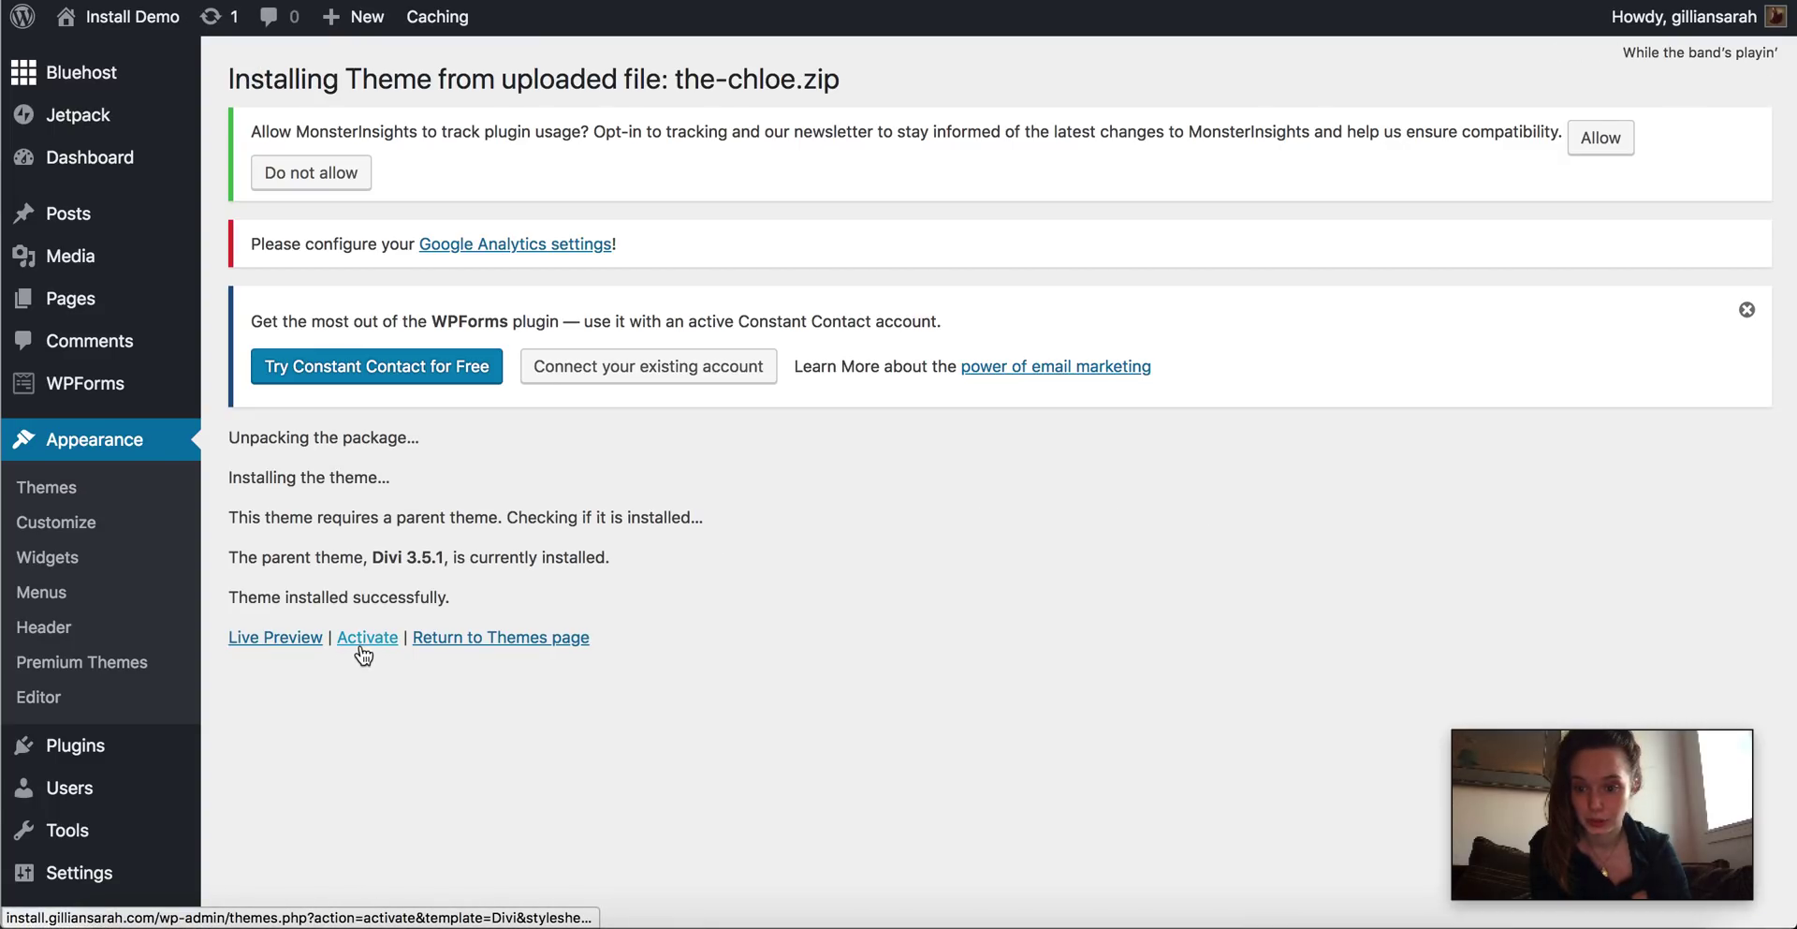
left_click(367, 646)
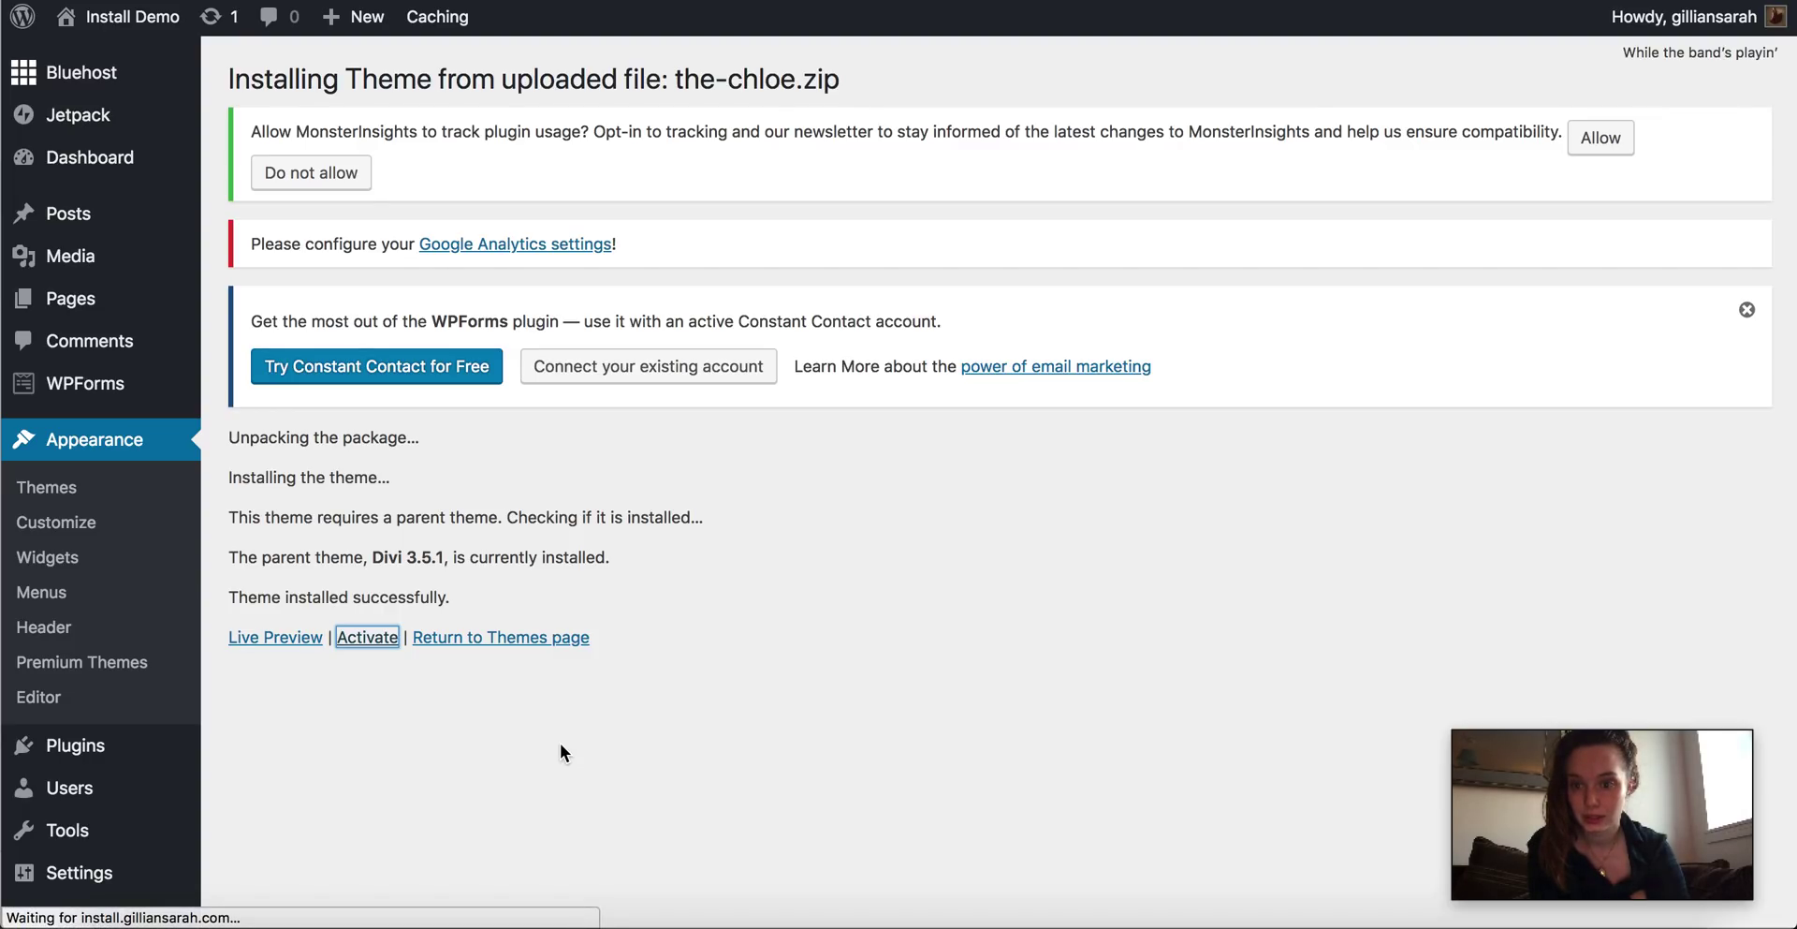
scroll(861, 440, "down", 5)
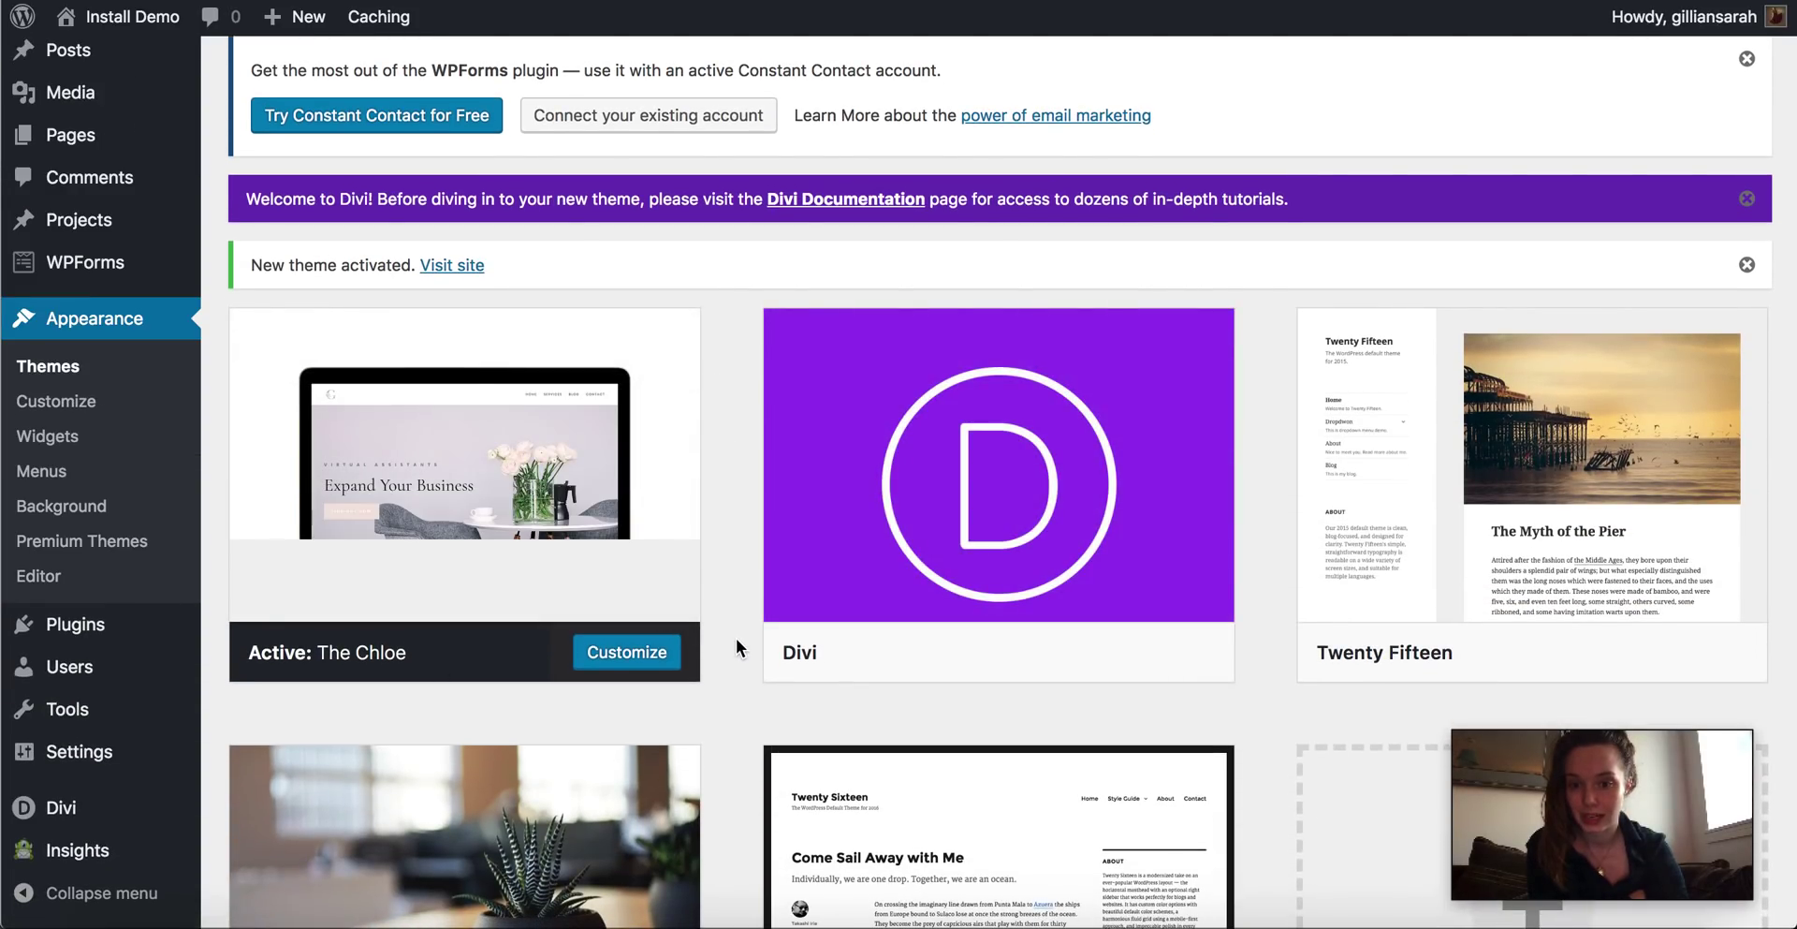
Visit the Install Demo site's front page and check how it looks with the new theme
left_click(122, 19)
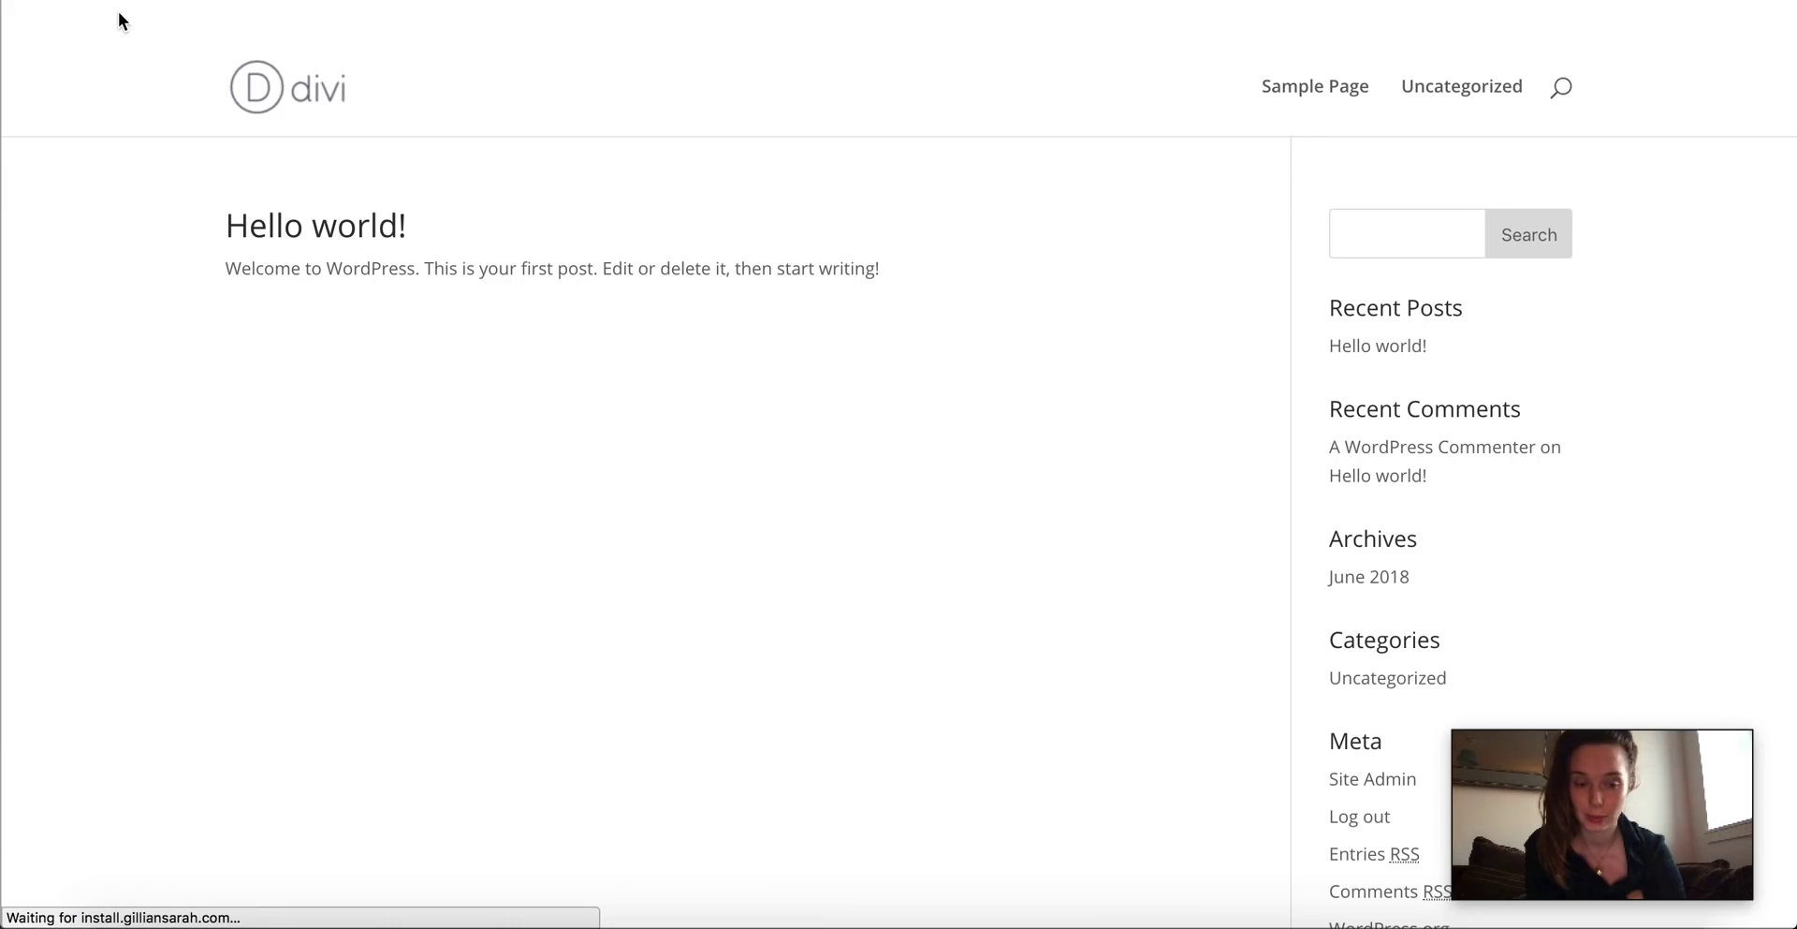
scroll(867, 306, "down", 3)
scroll(868, 306, "up", 2)
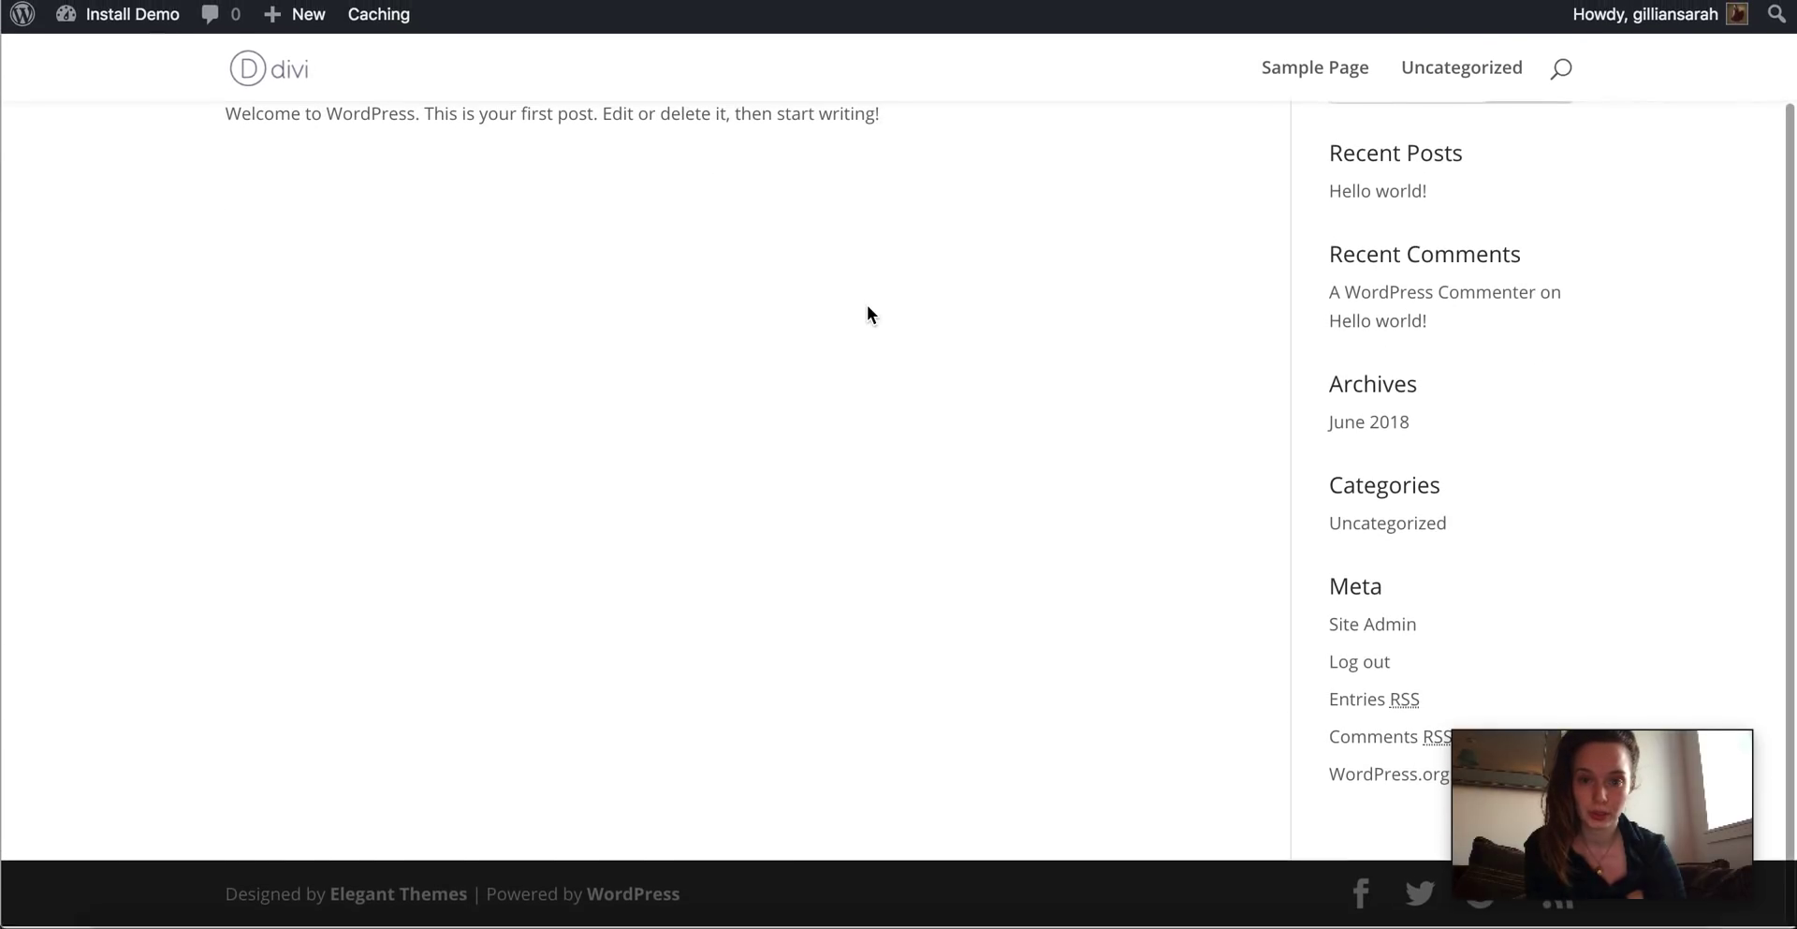
scroll(867, 306, "up", 2)
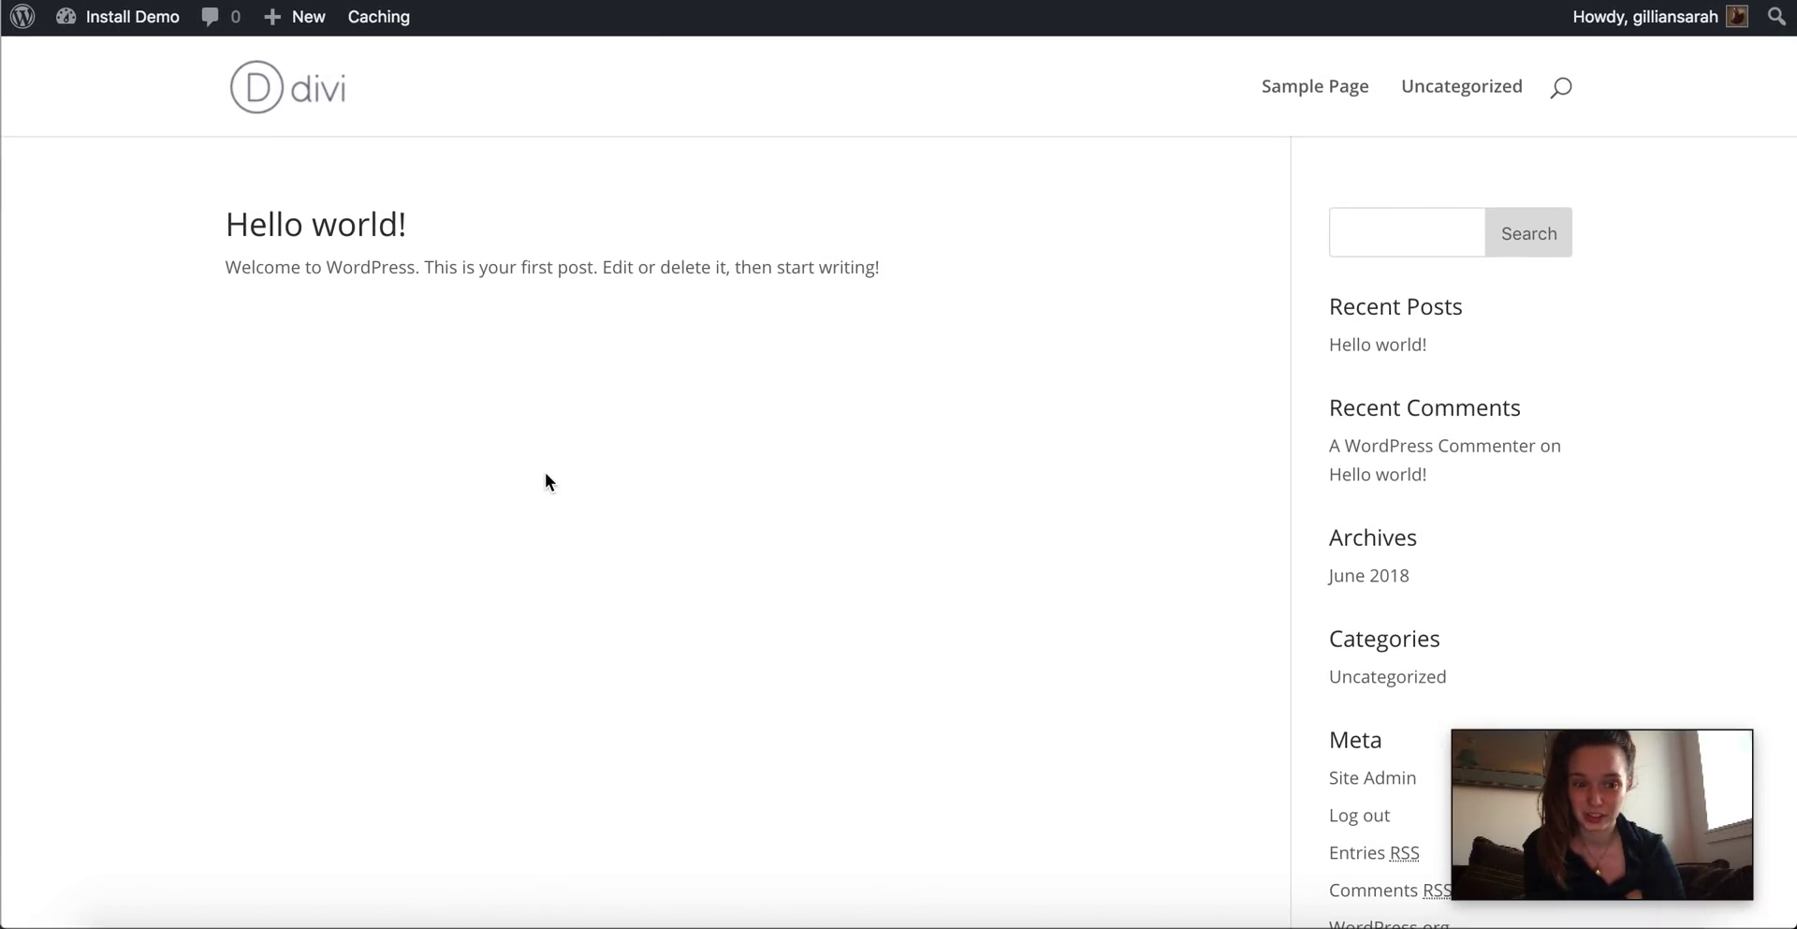
Run The Chloe's Easy Demo Import with posts, media, options, CSS, menus and homepage all included
mouse_move(139, 22)
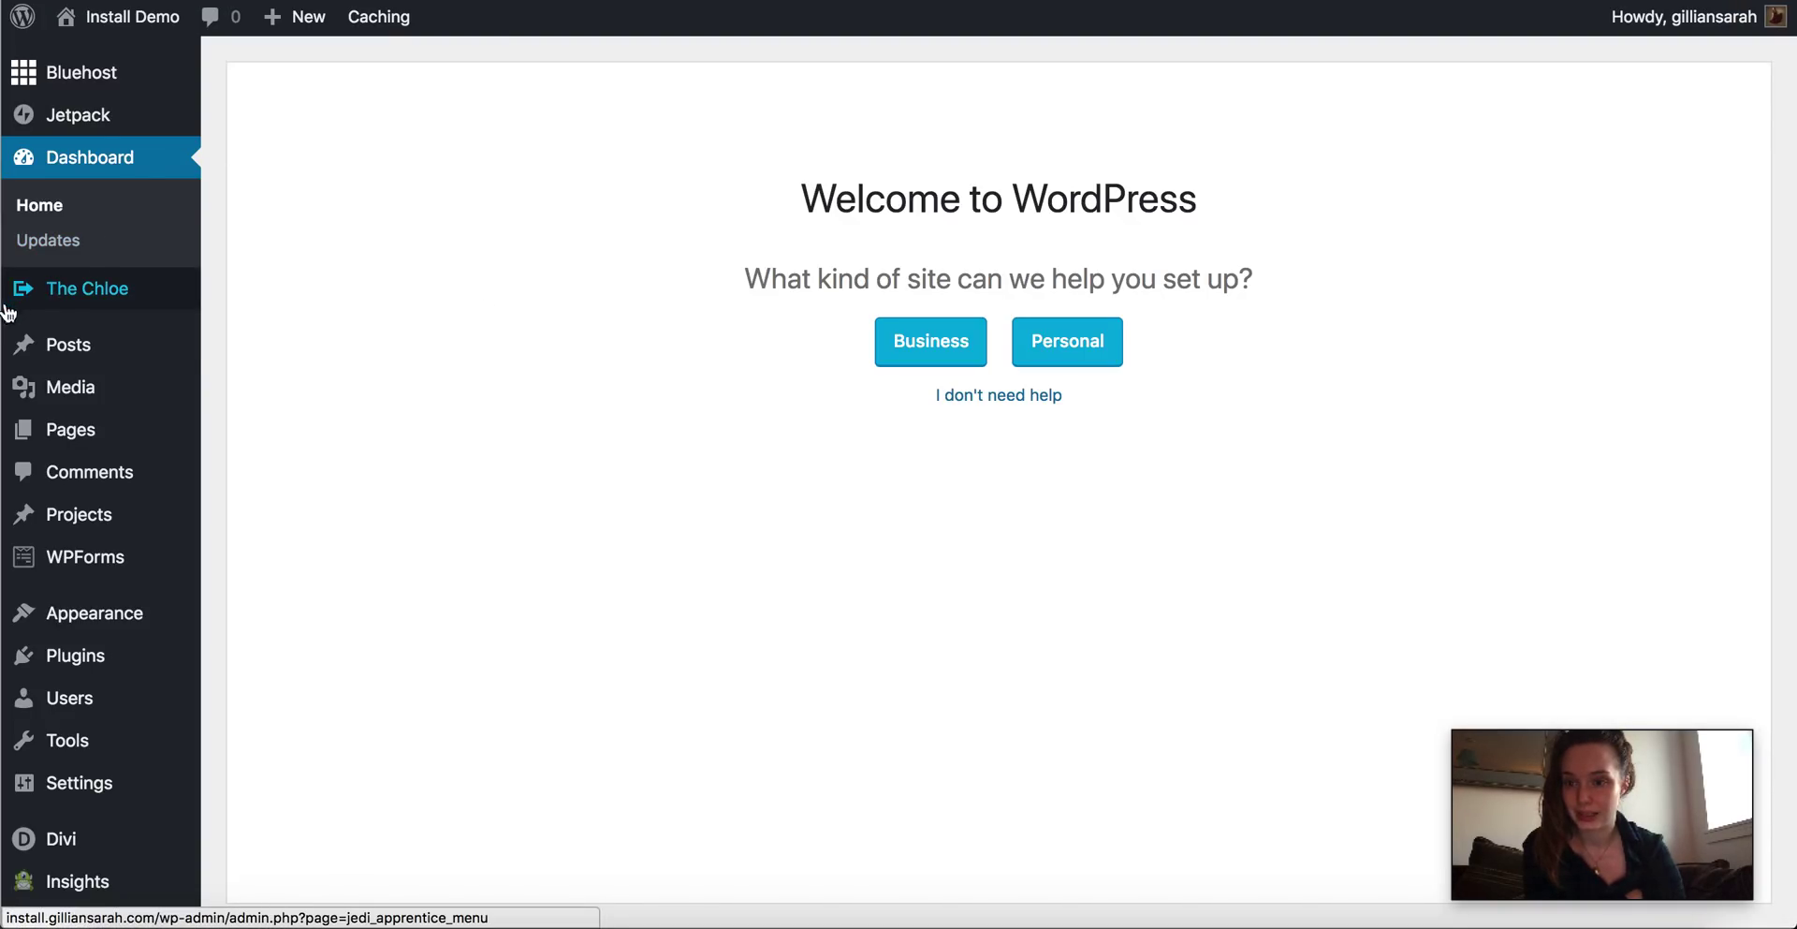
mouse_move(97, 301)
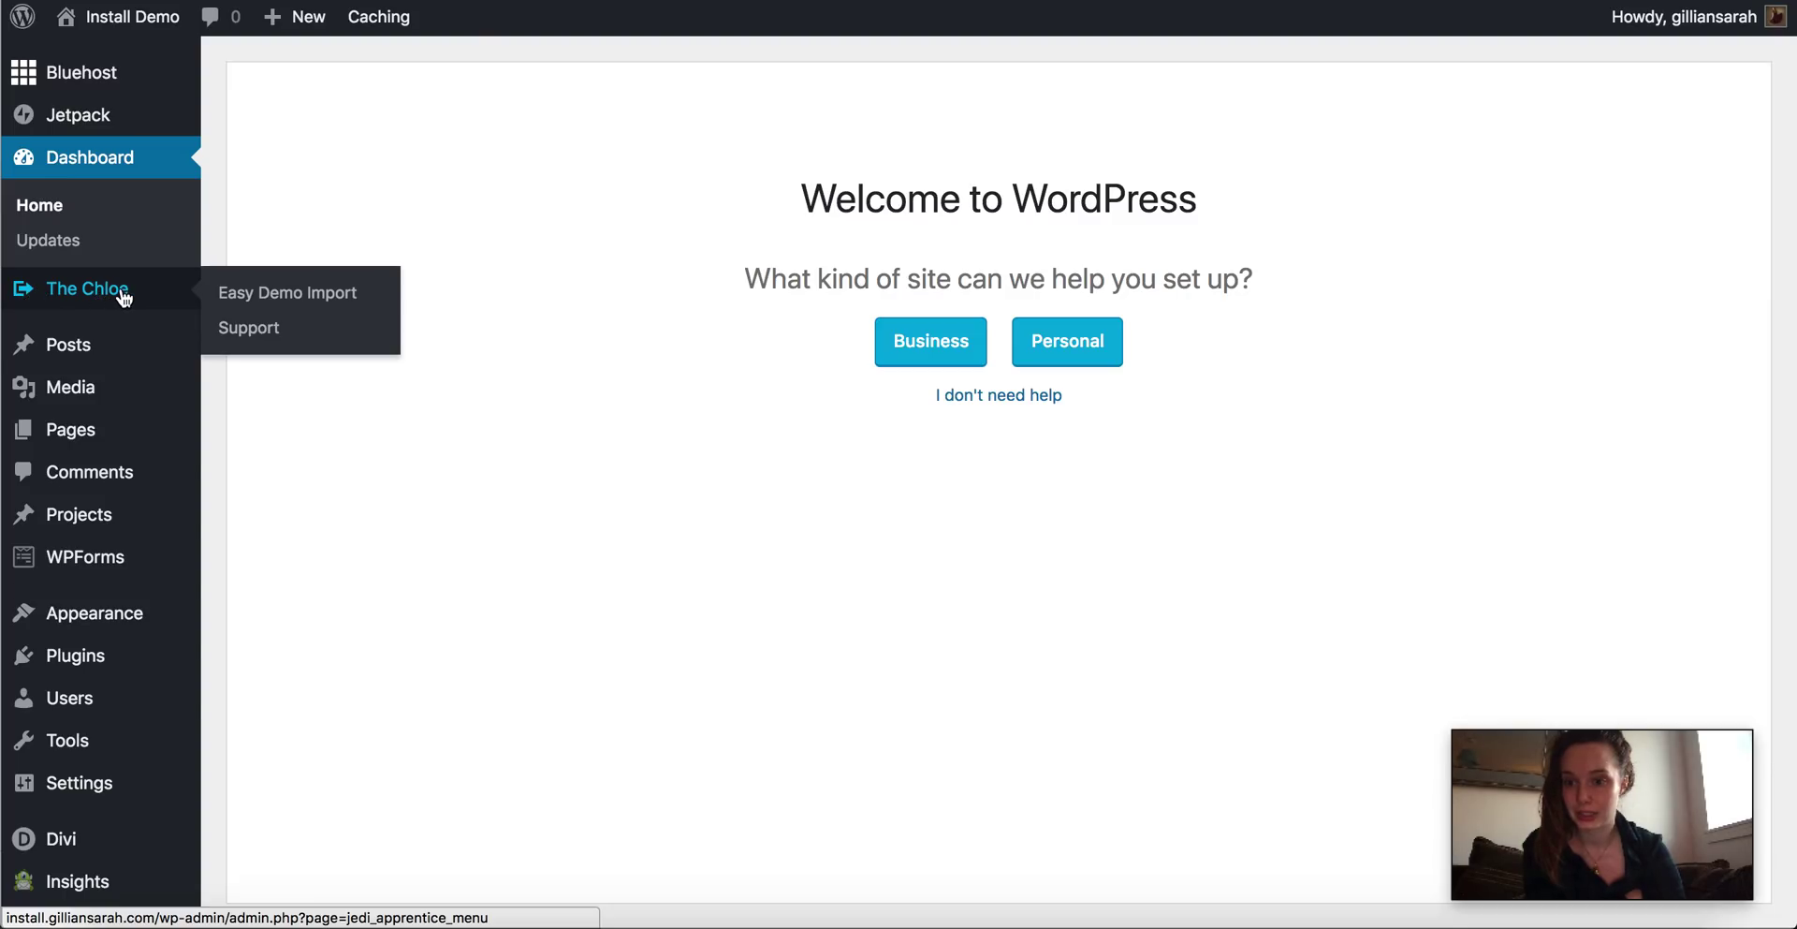
left_click(292, 294)
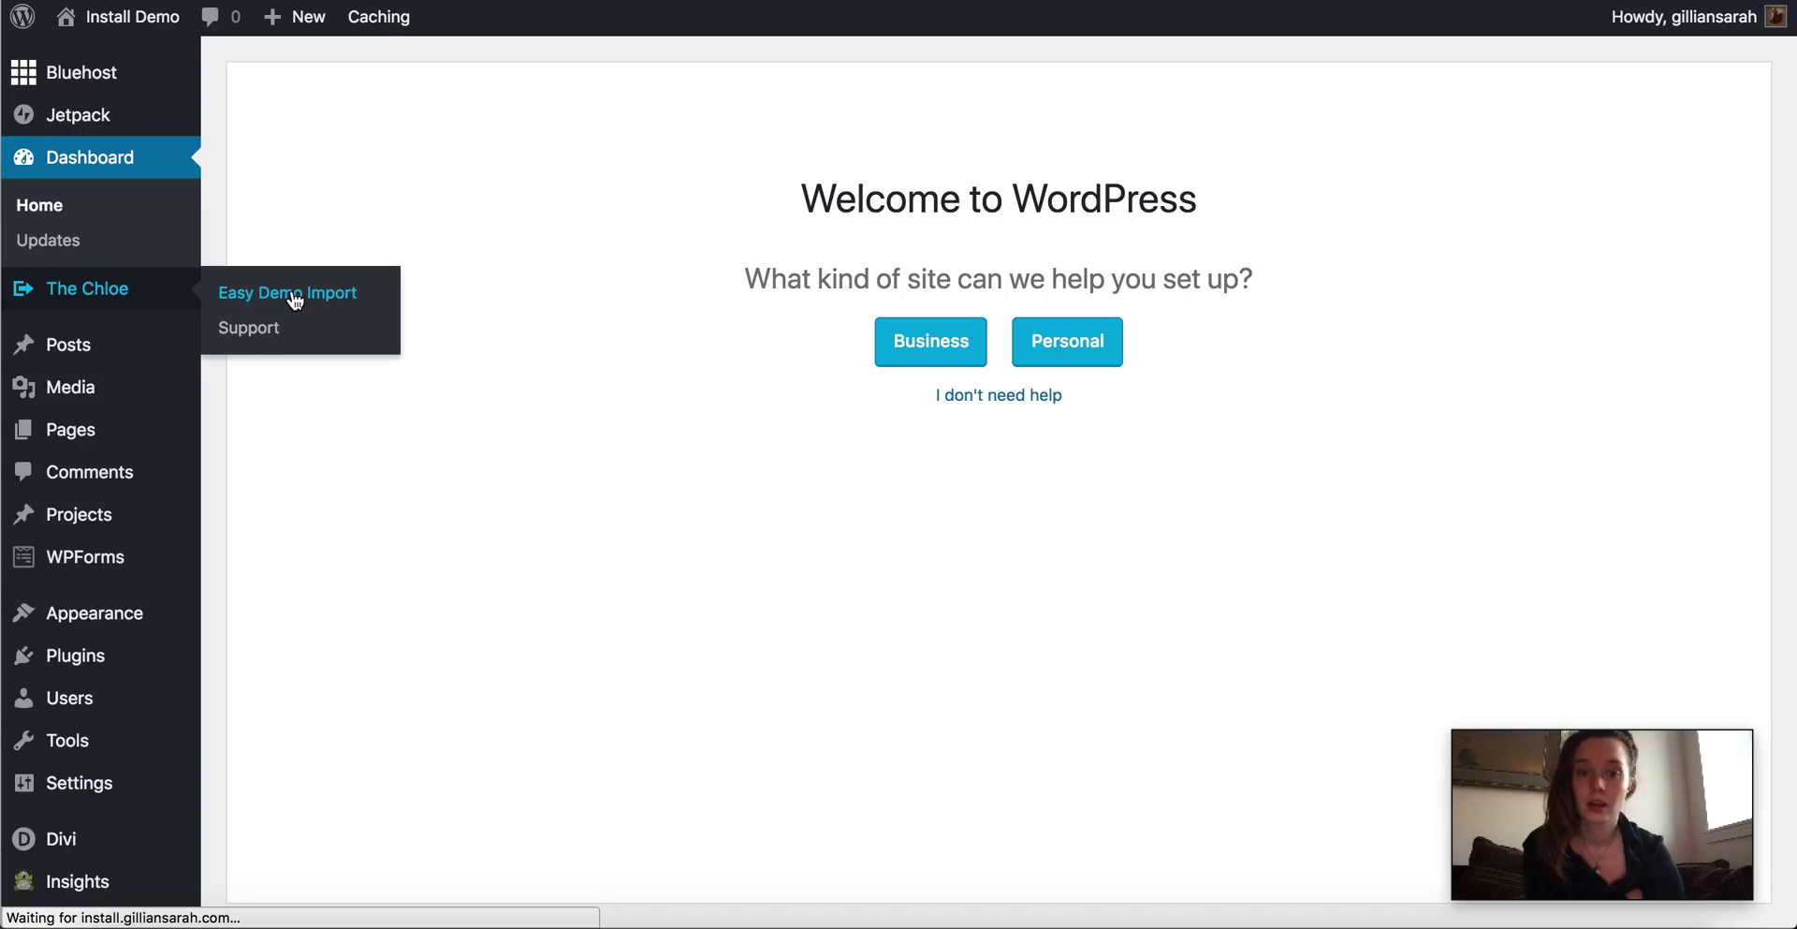
scroll(722, 489, "down", 5)
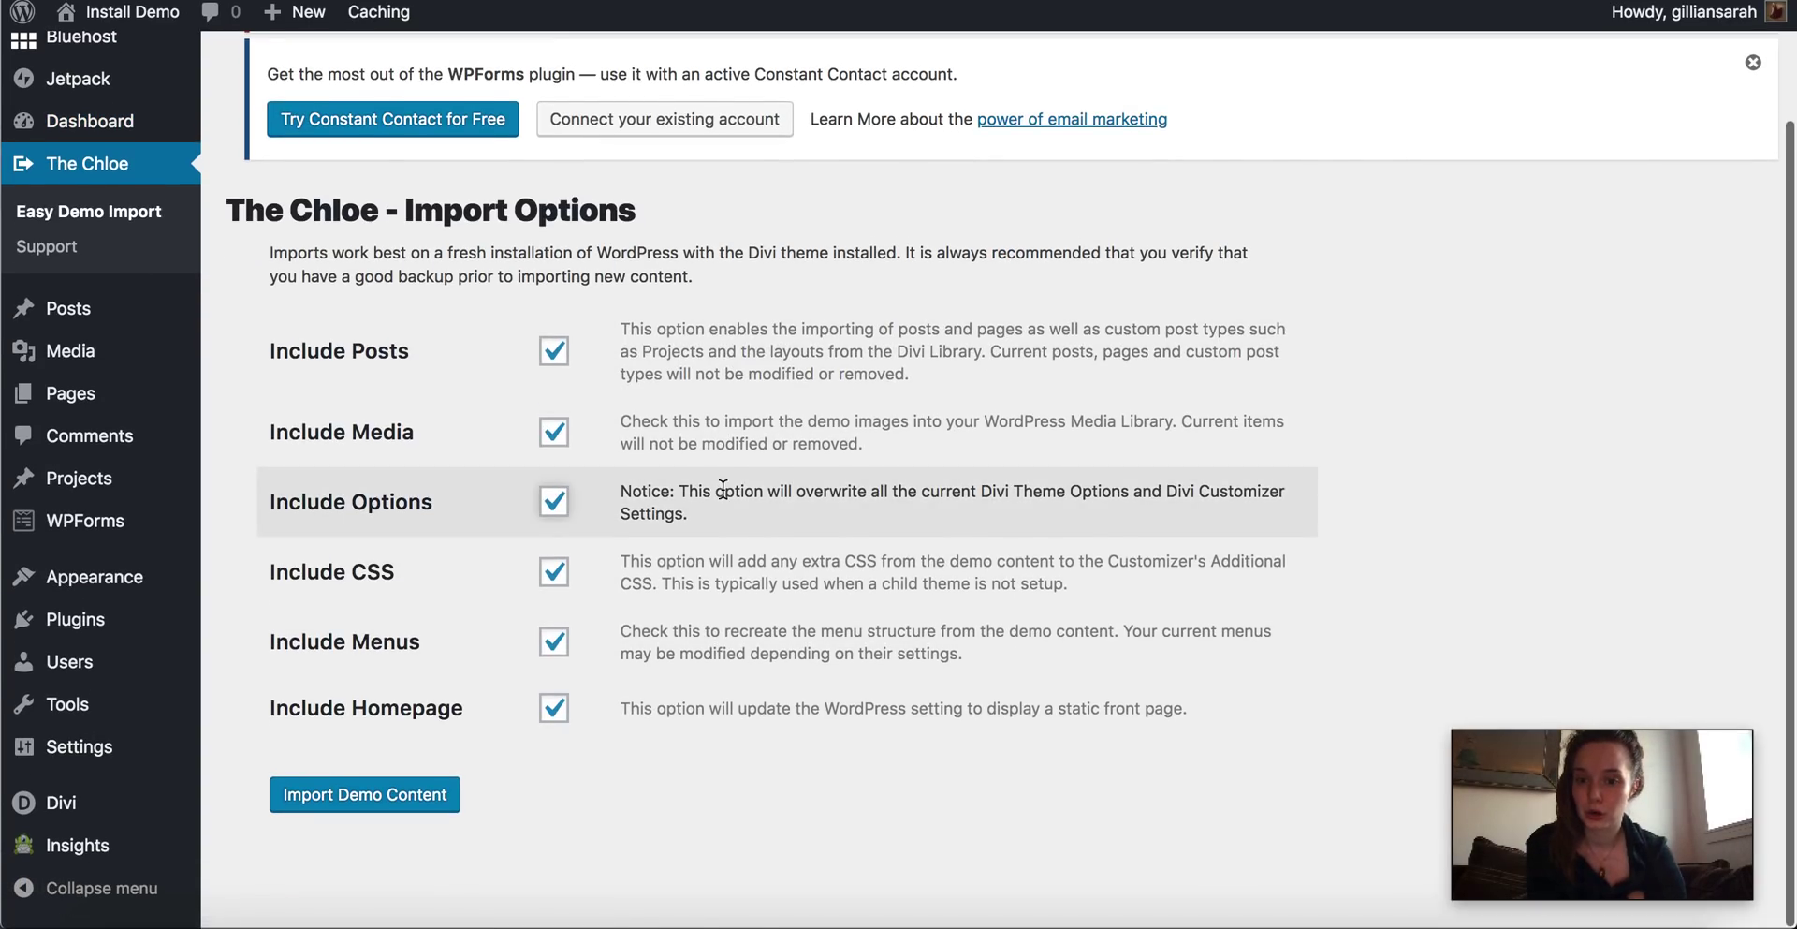
left_click(342, 806)
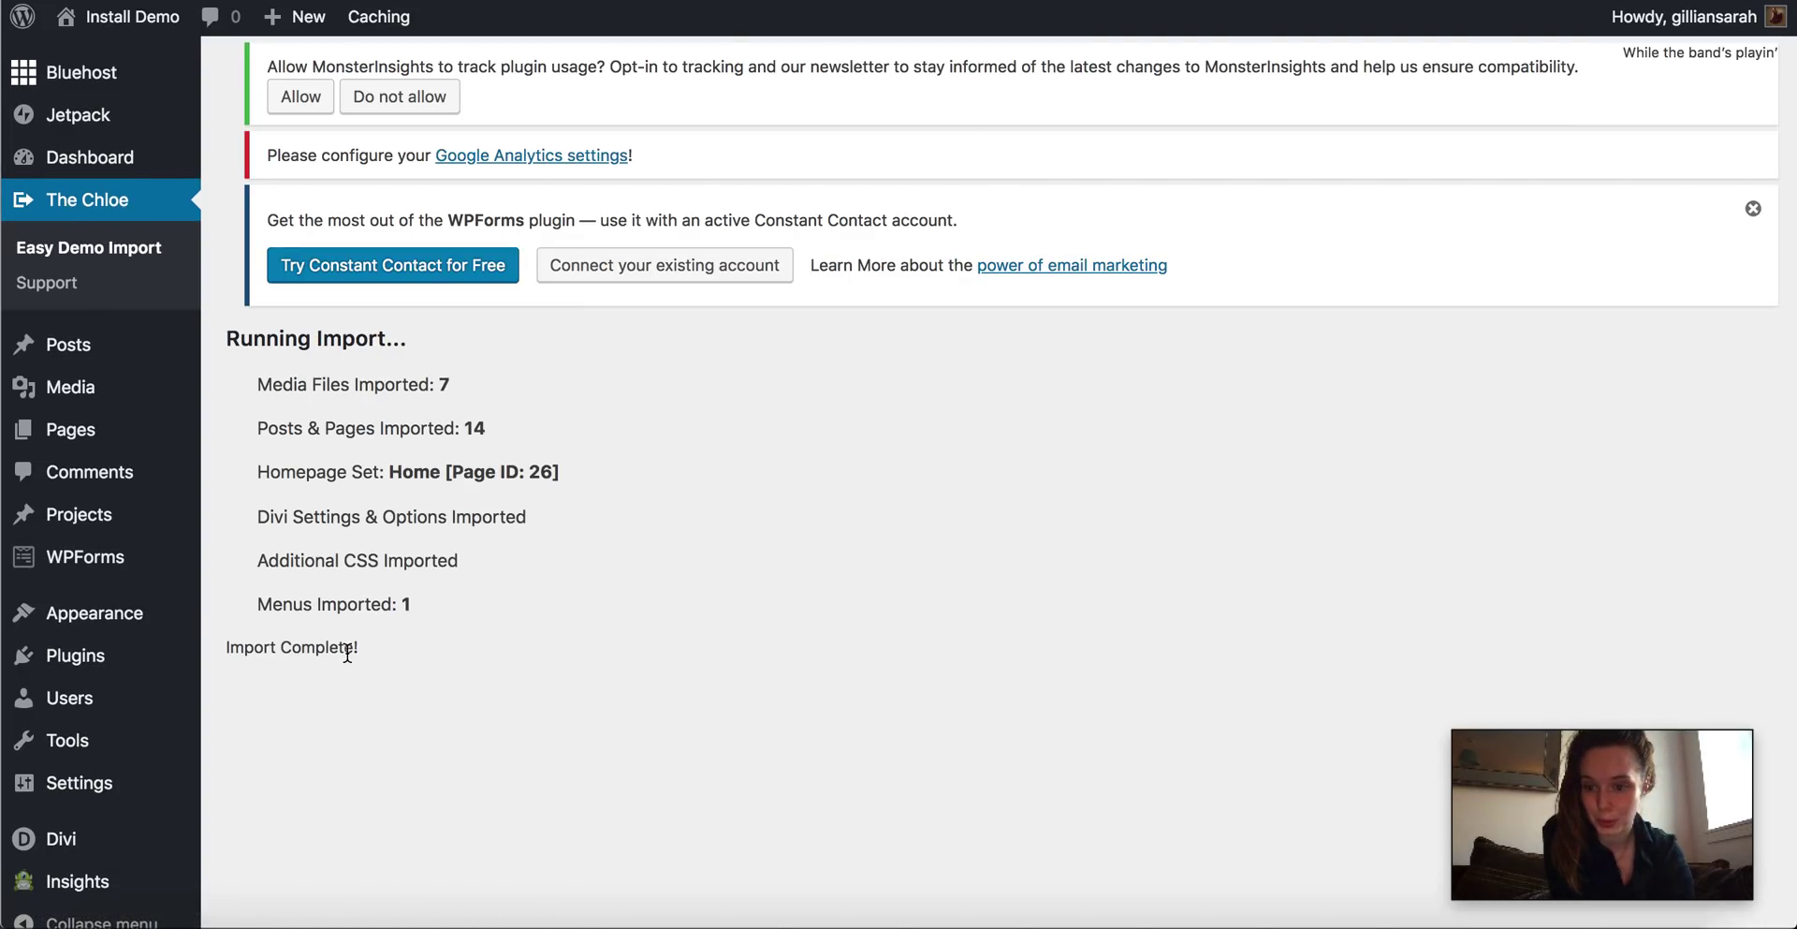
Visit the site and review the imported home page from the hero section down to the footer
left_click(130, 27)
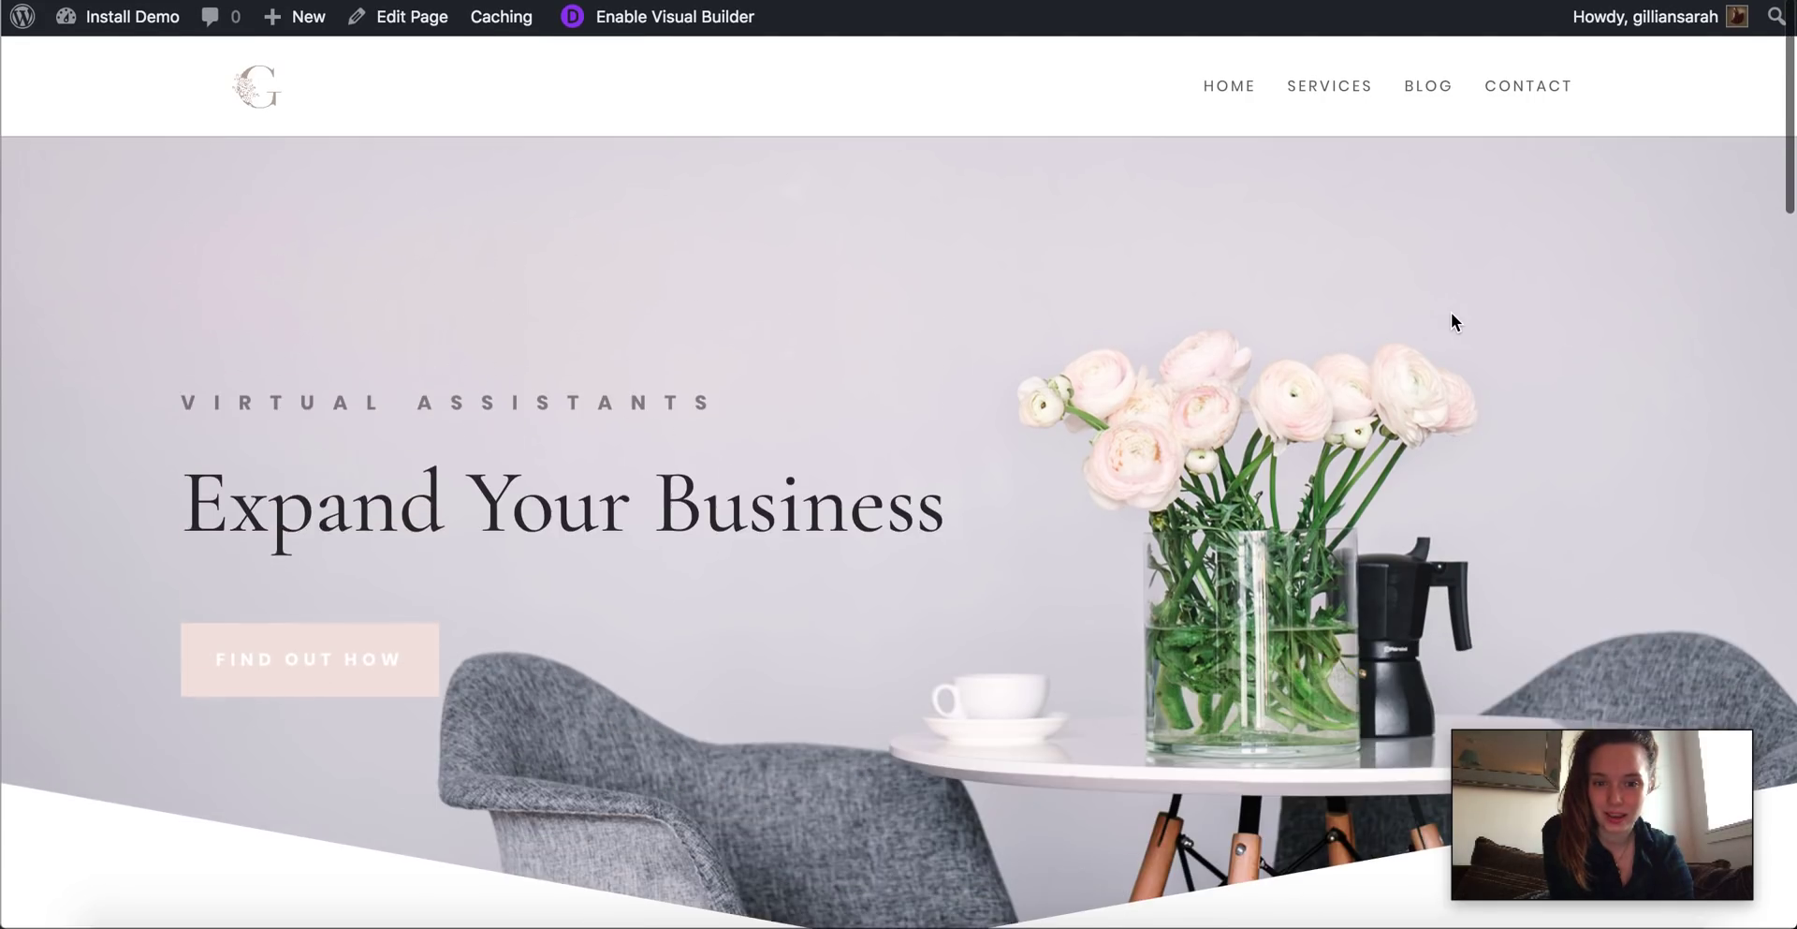
scroll(1451, 314, "down", 10)
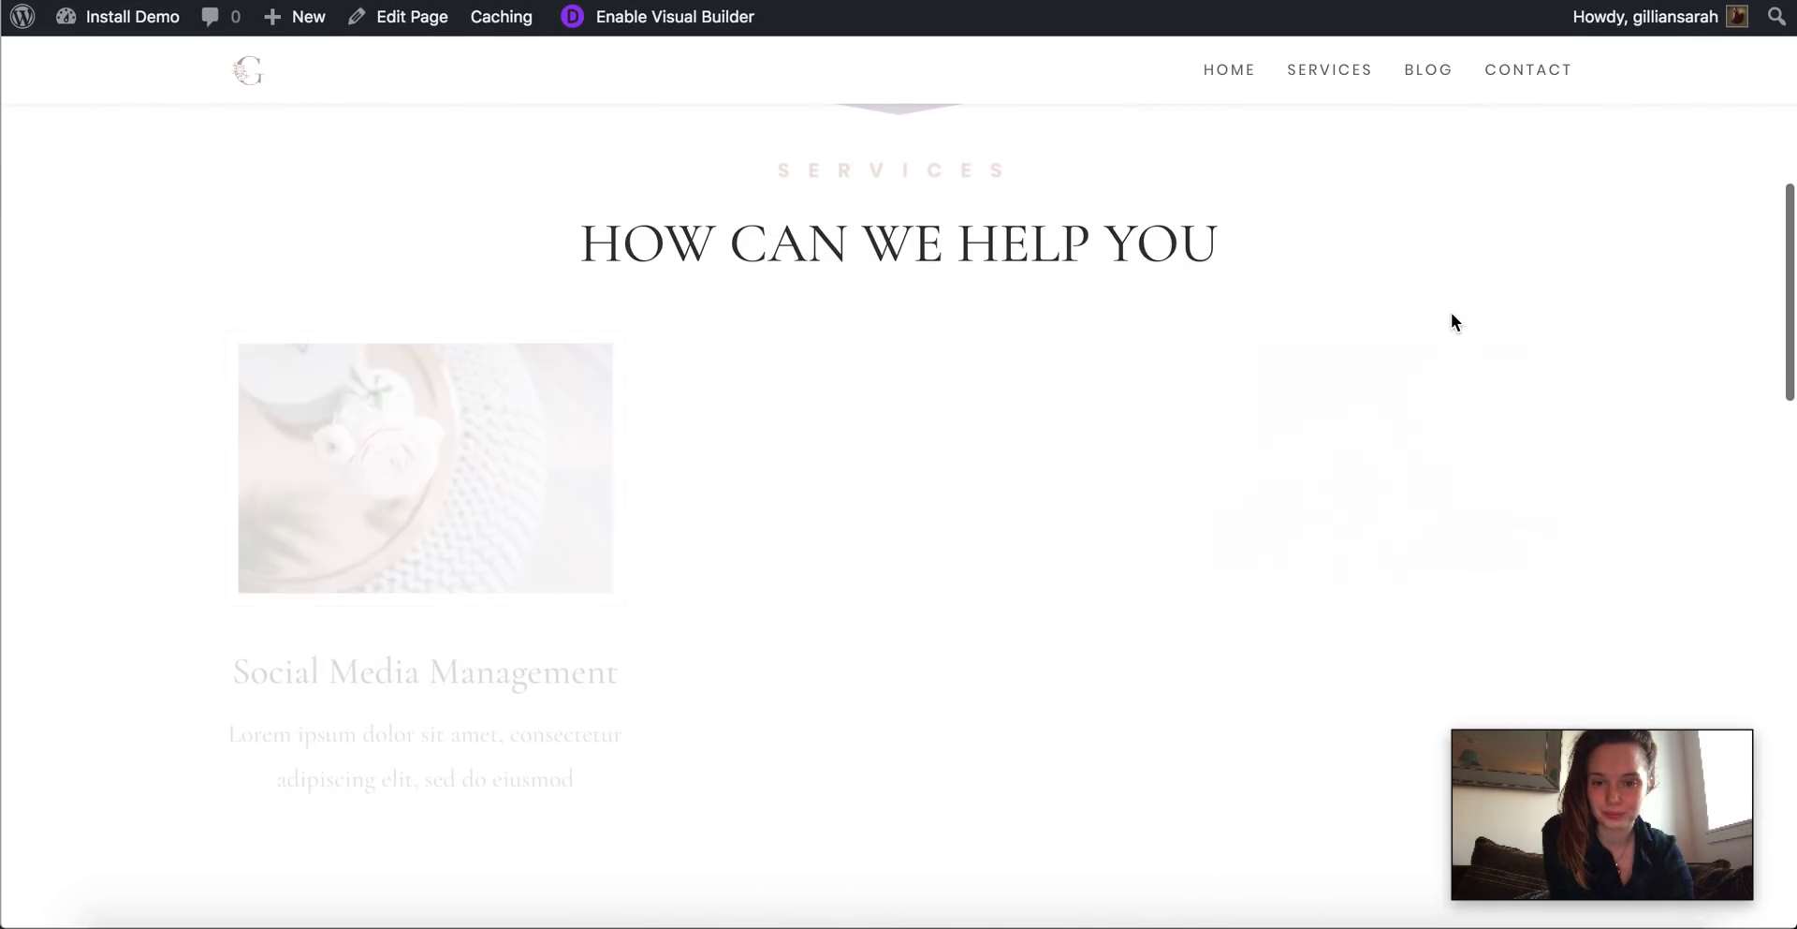
scroll(1452, 321, "down", 9)
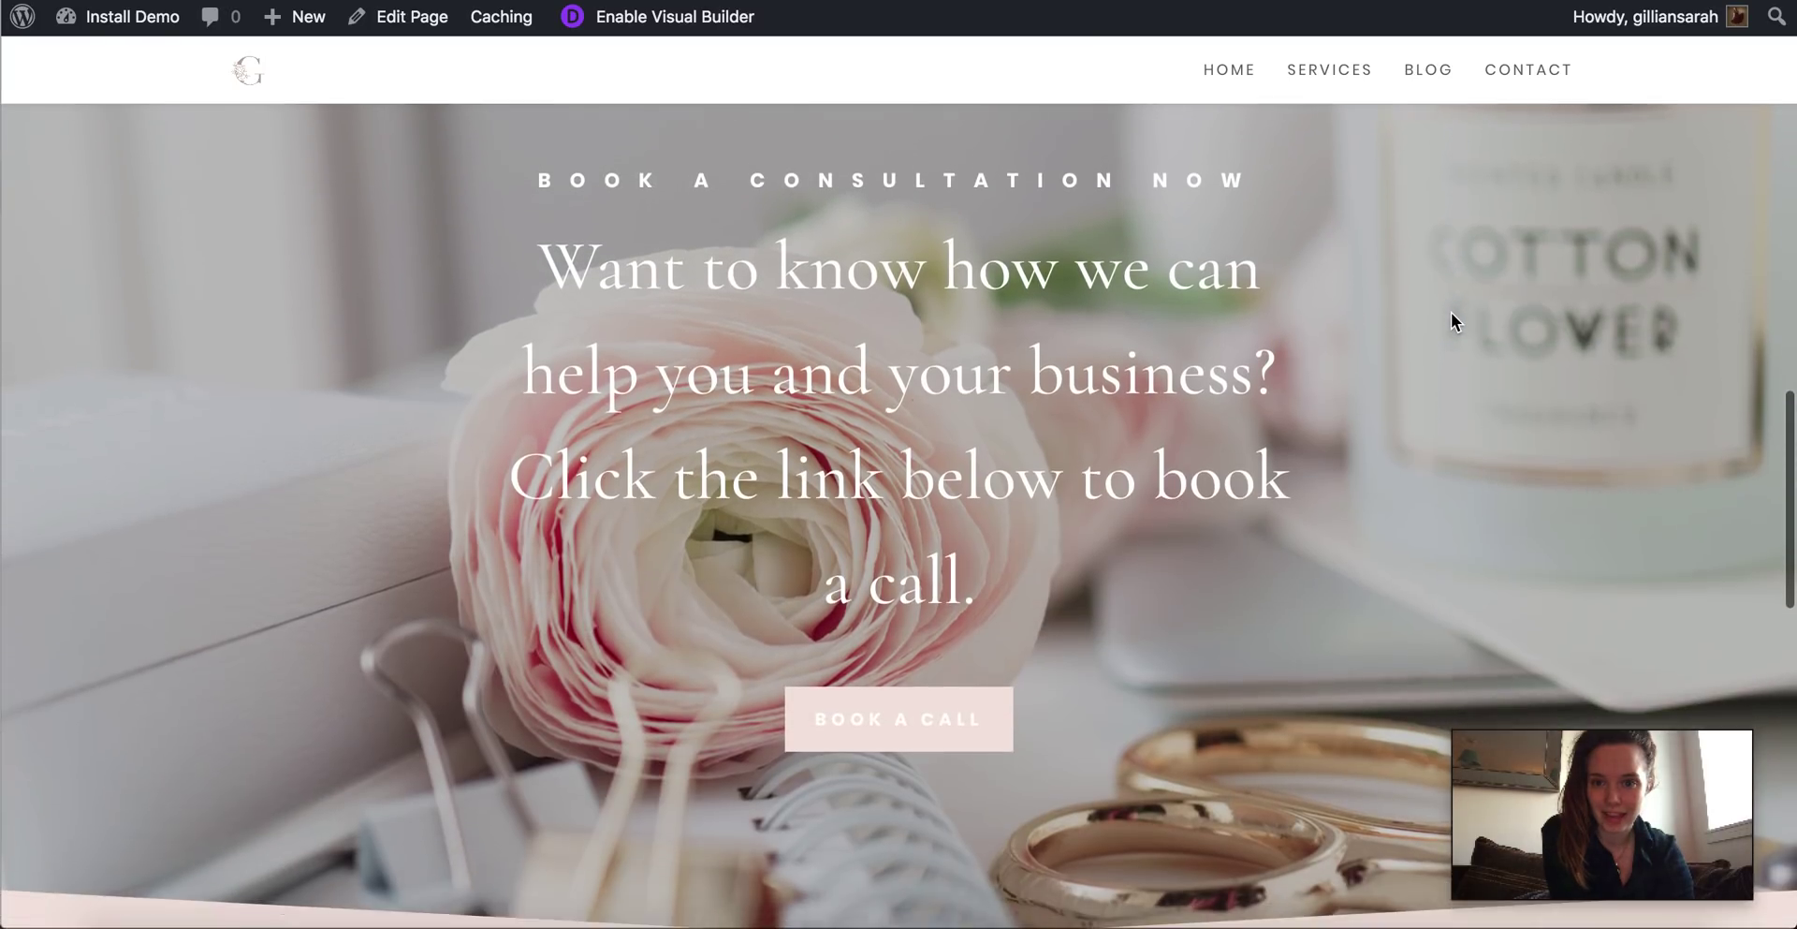
scroll(1451, 321, "down", 10)
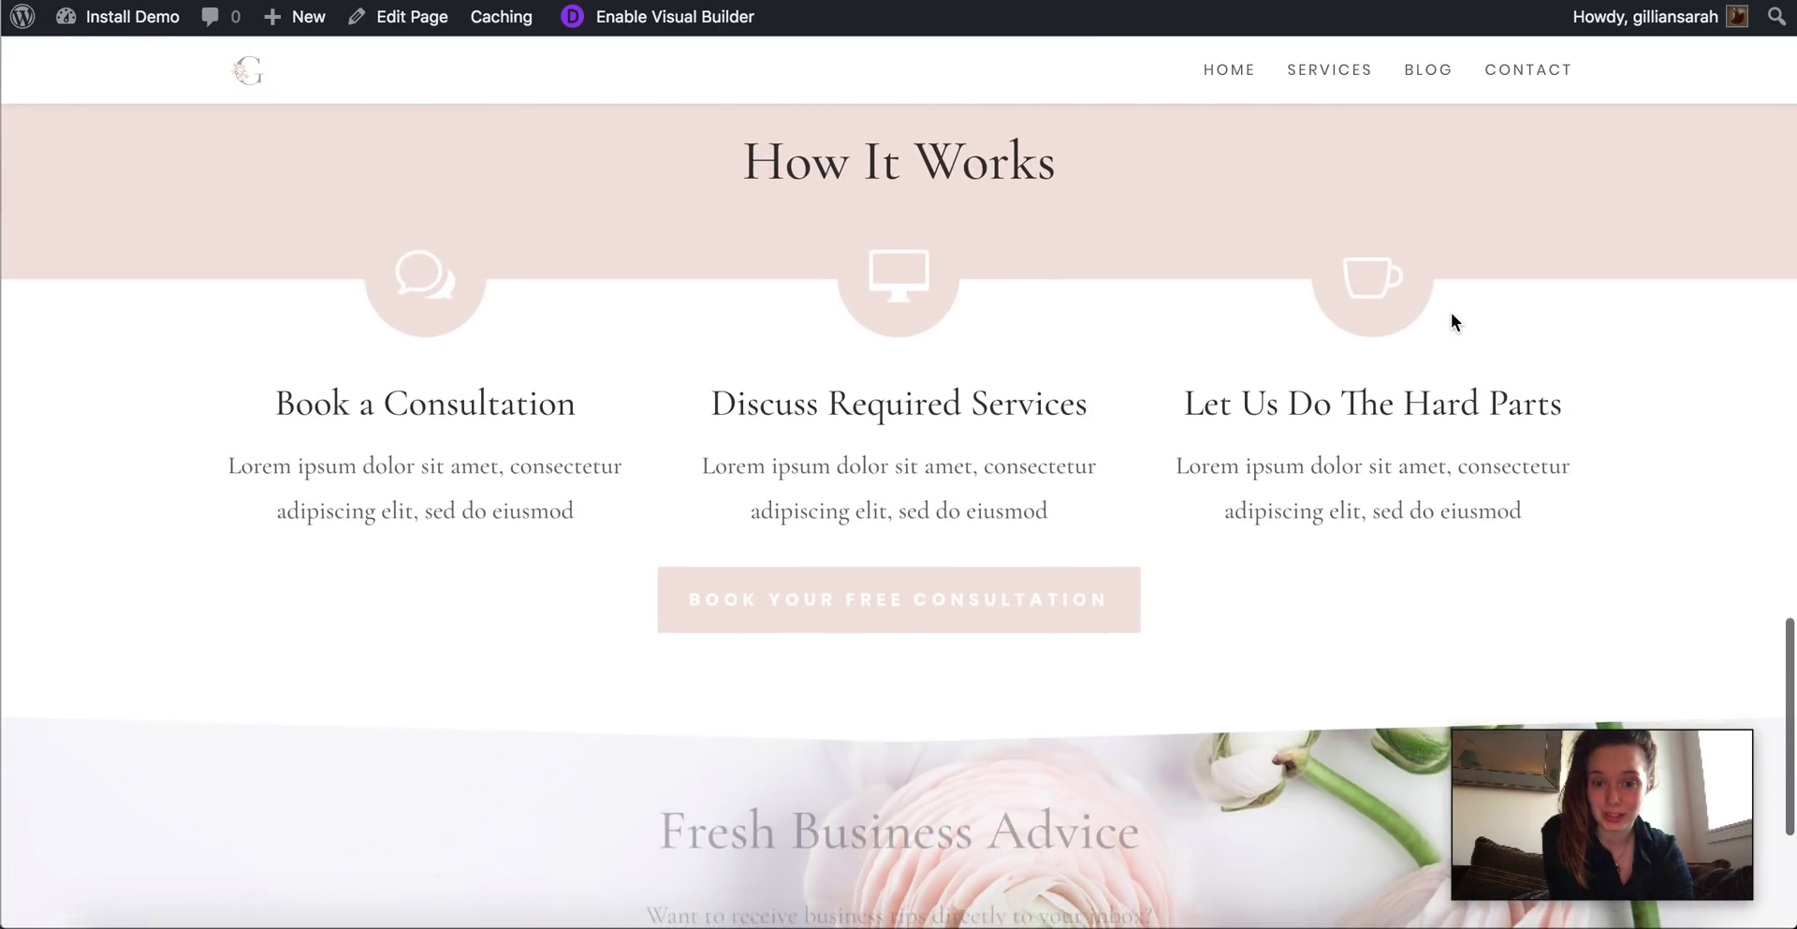
scroll(1451, 321, "down", 4)
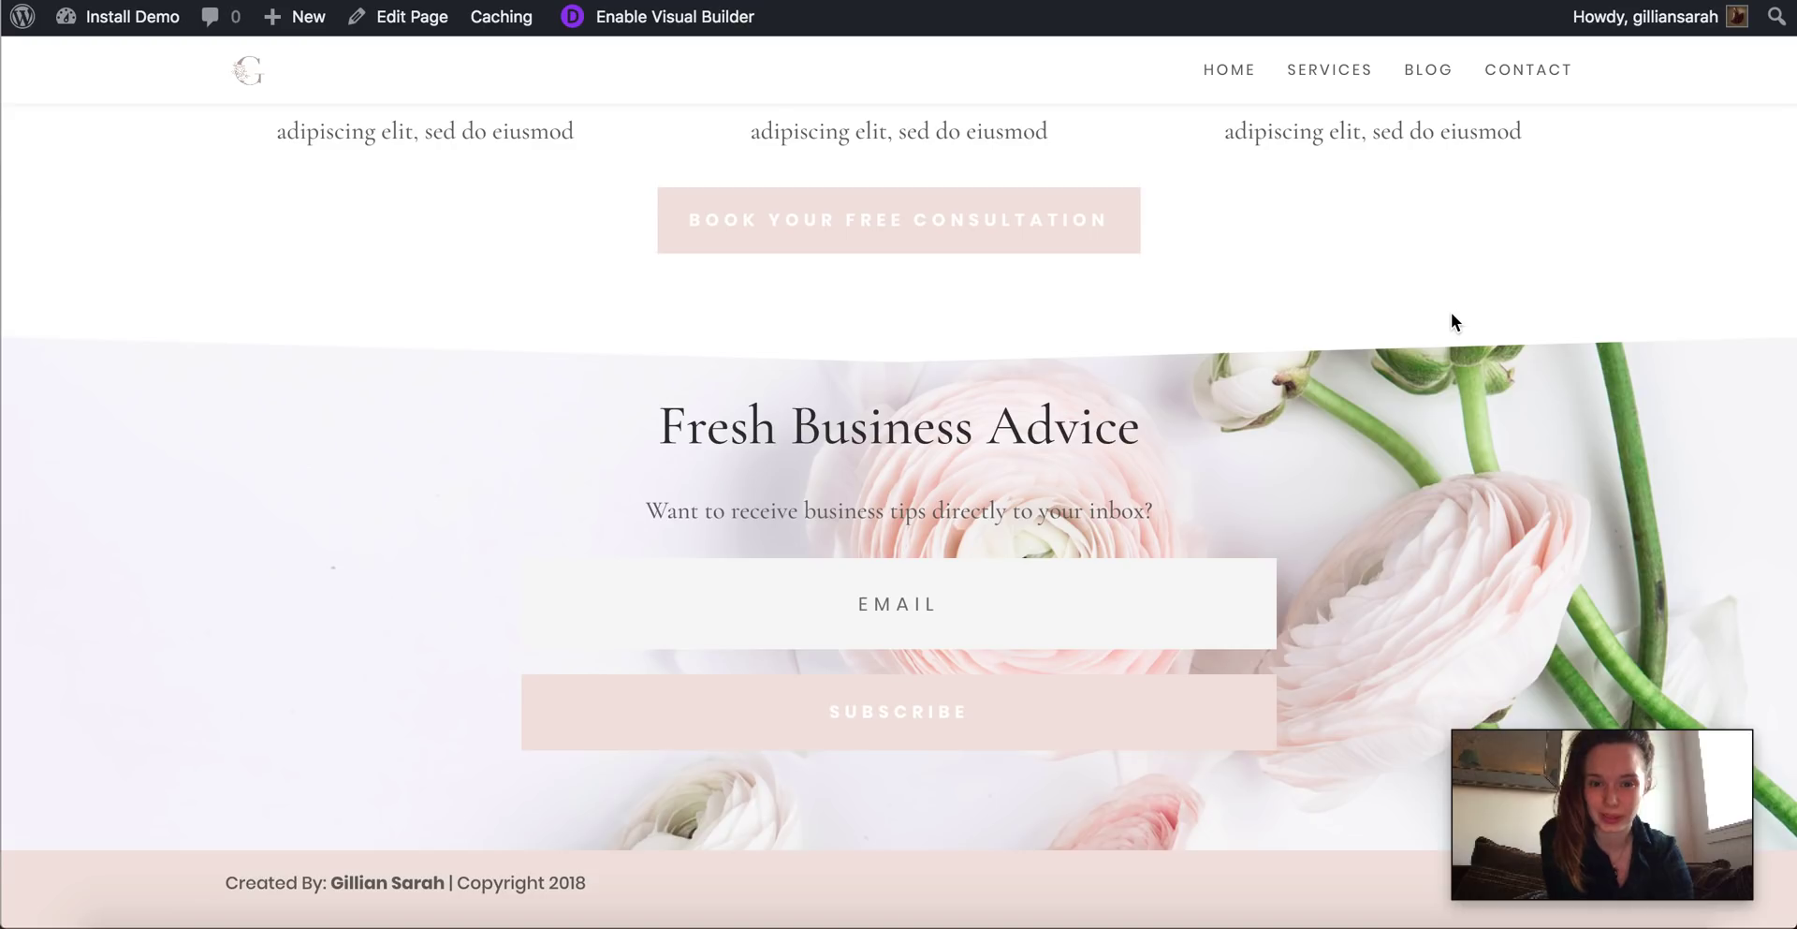
scroll(1451, 321, "up", 20)
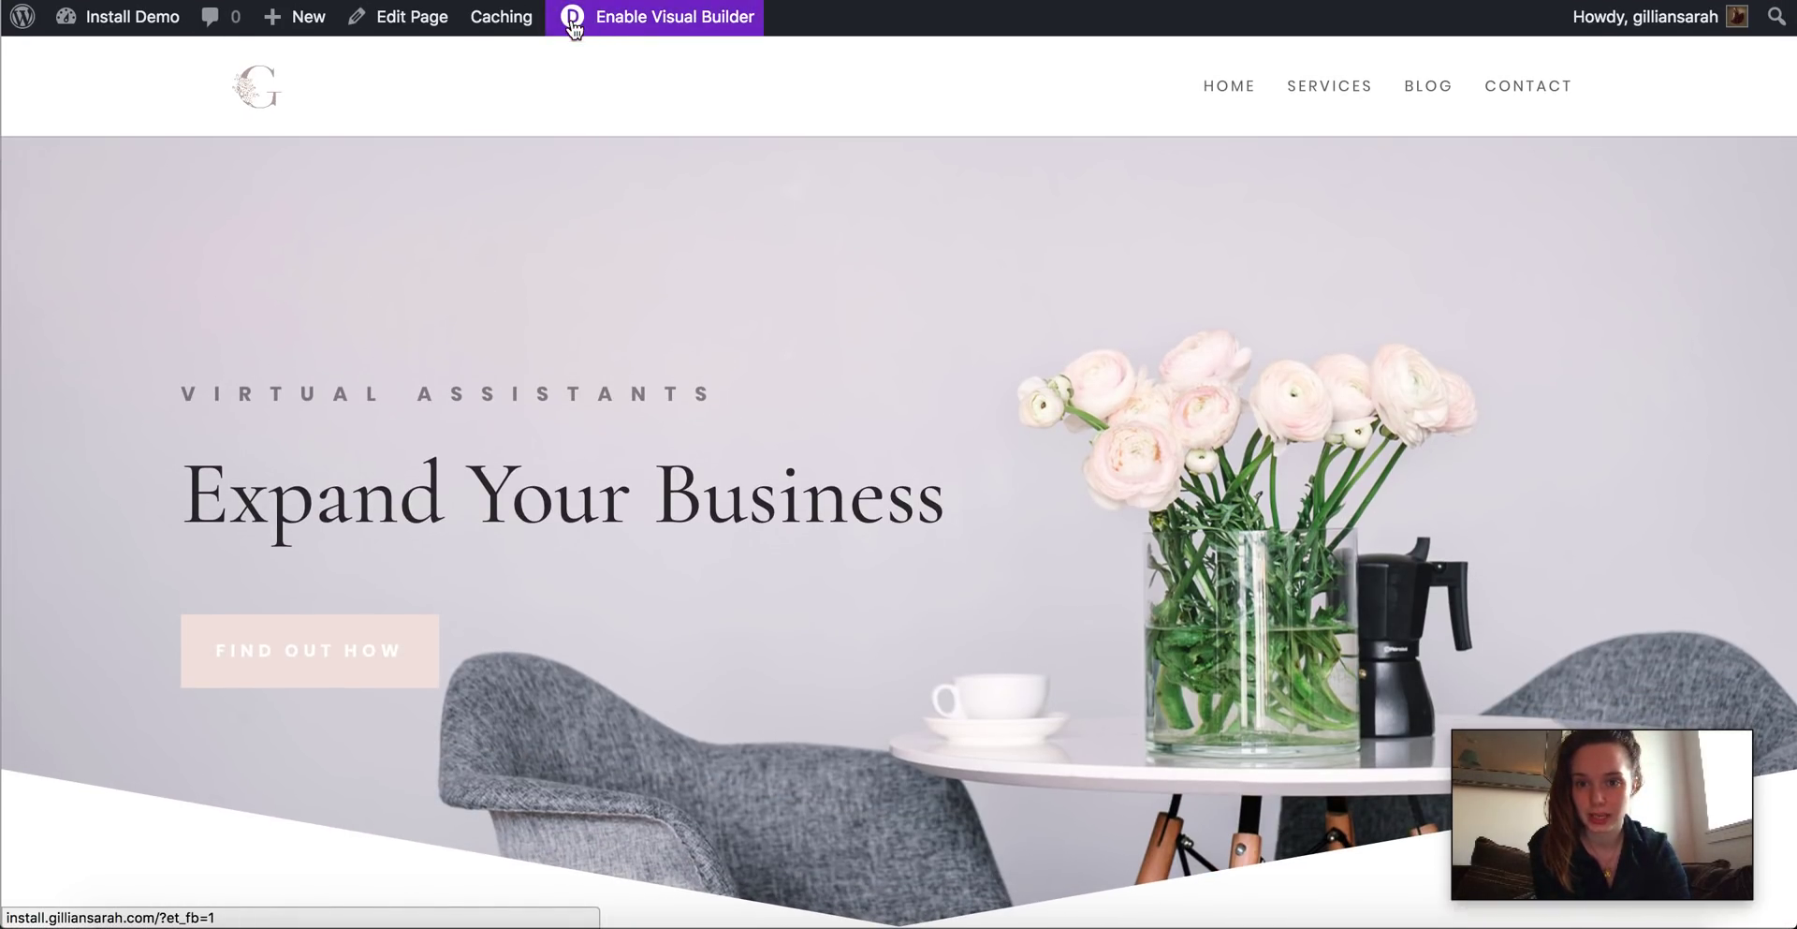
Enable the Visual Builder on the home page and retype the word "Business" in the hero heading
left_click(702, 34)
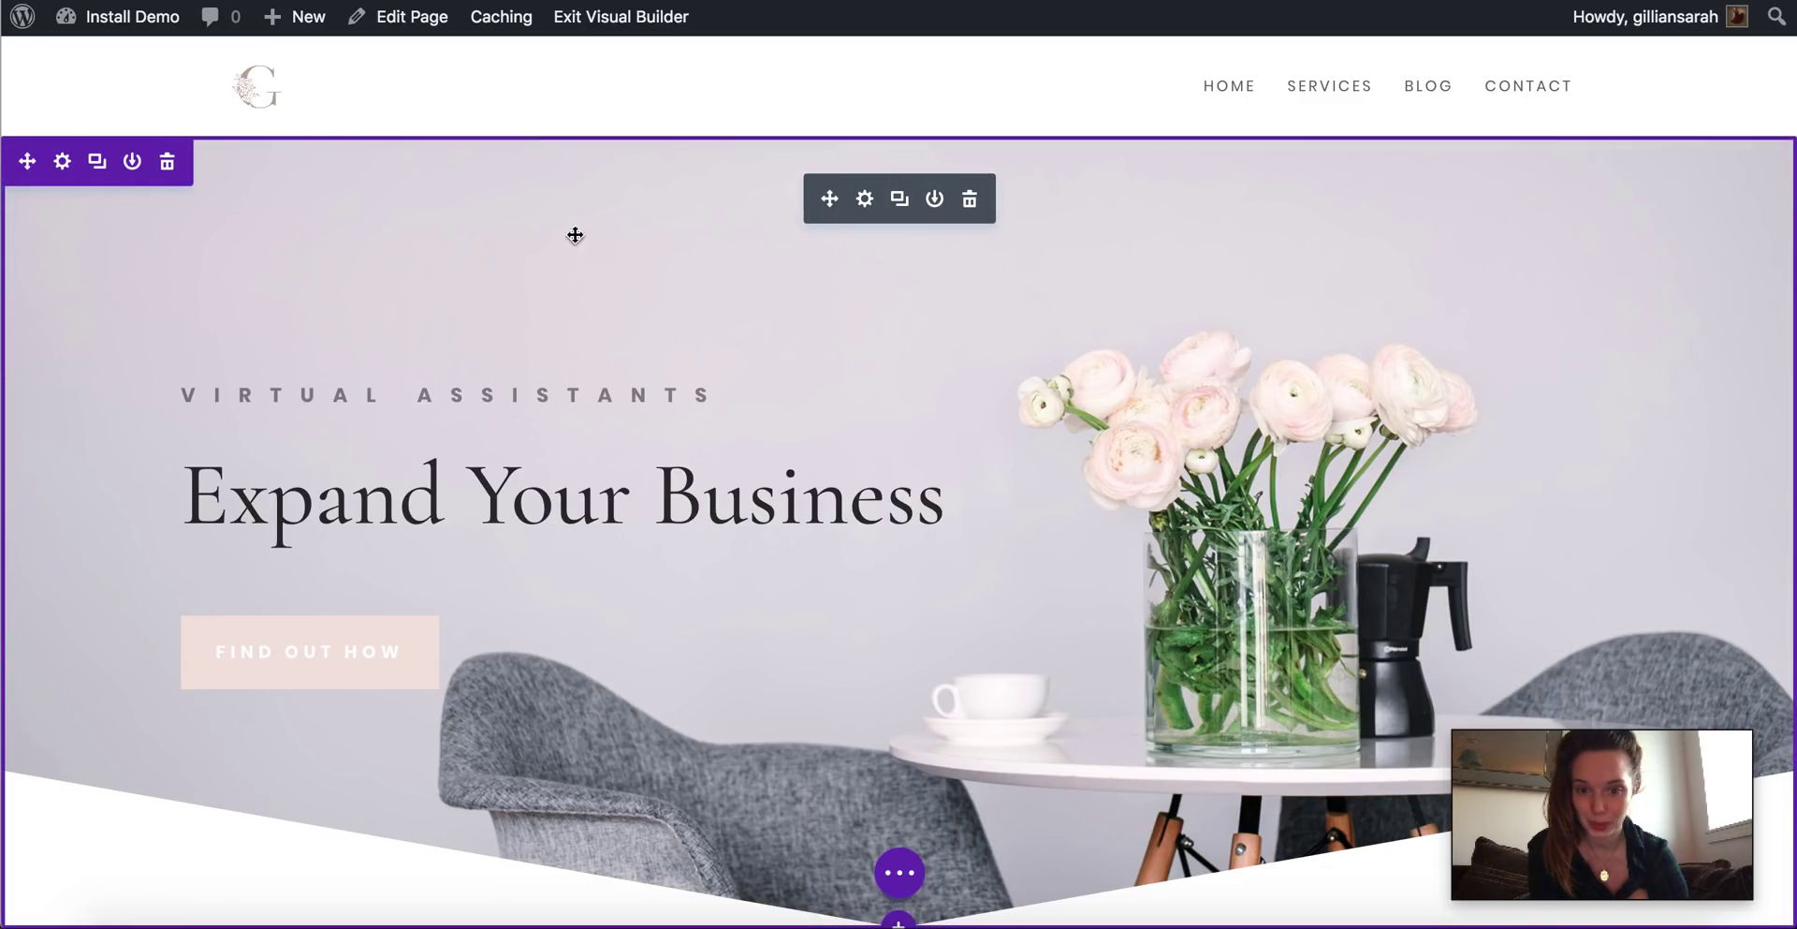
left_click(702, 483)
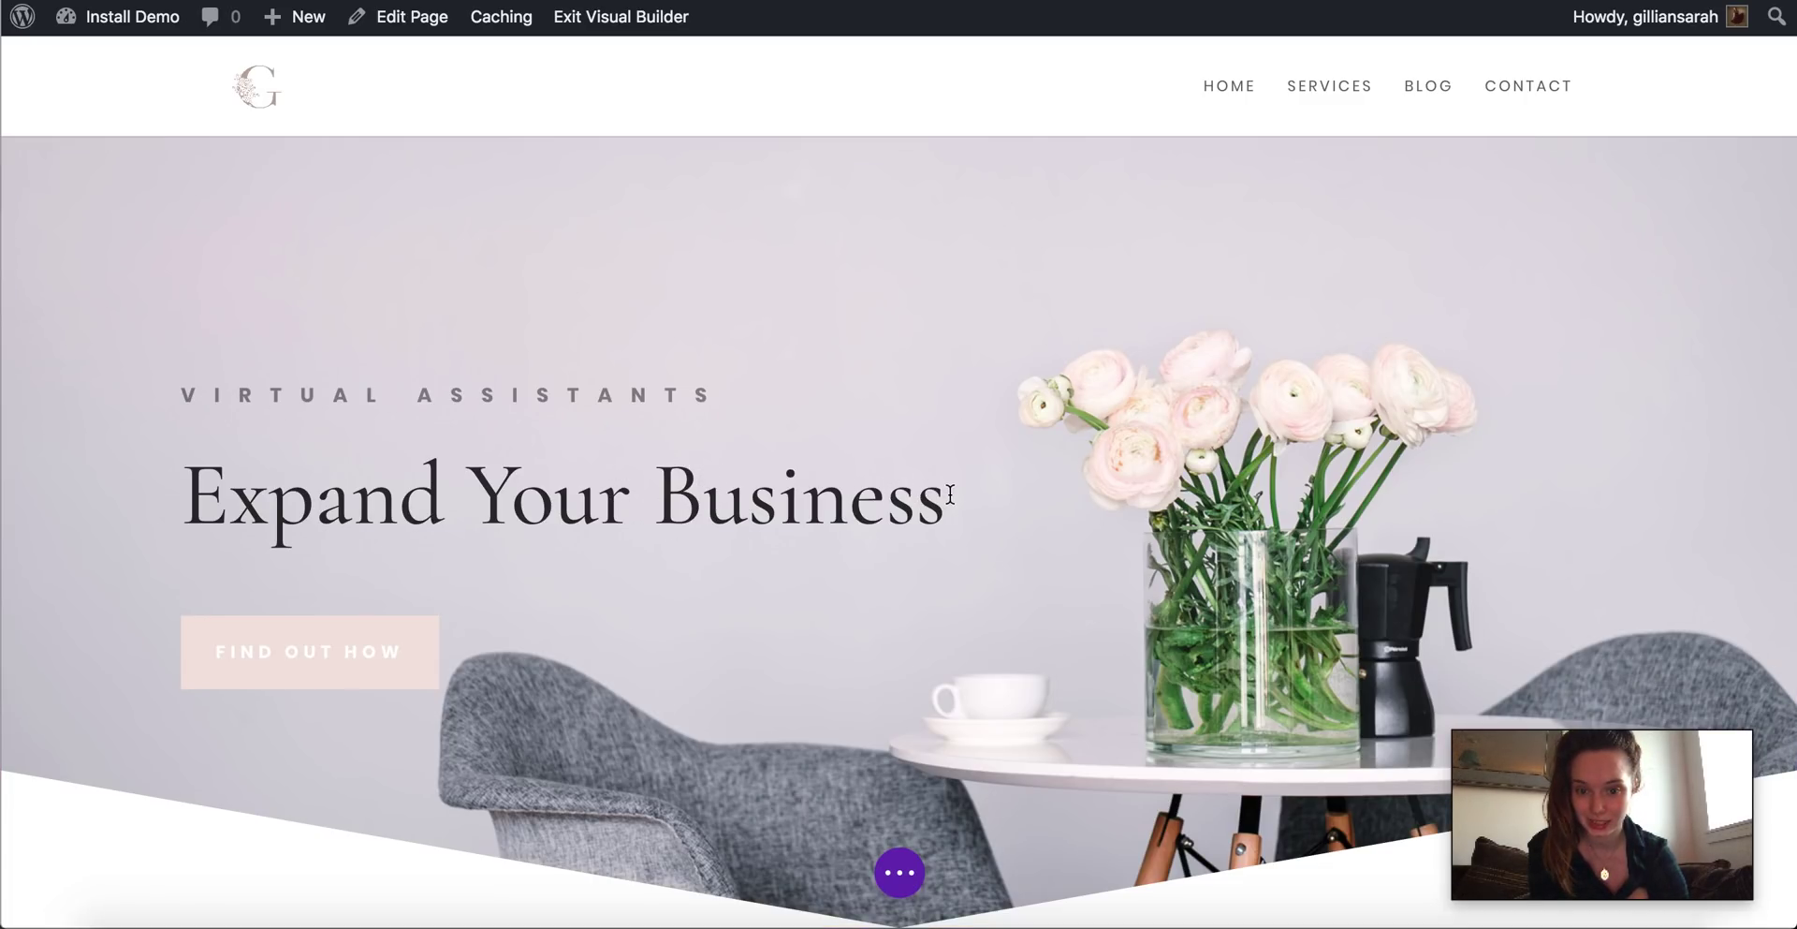
left_click_drag(937, 493, 713, 490)
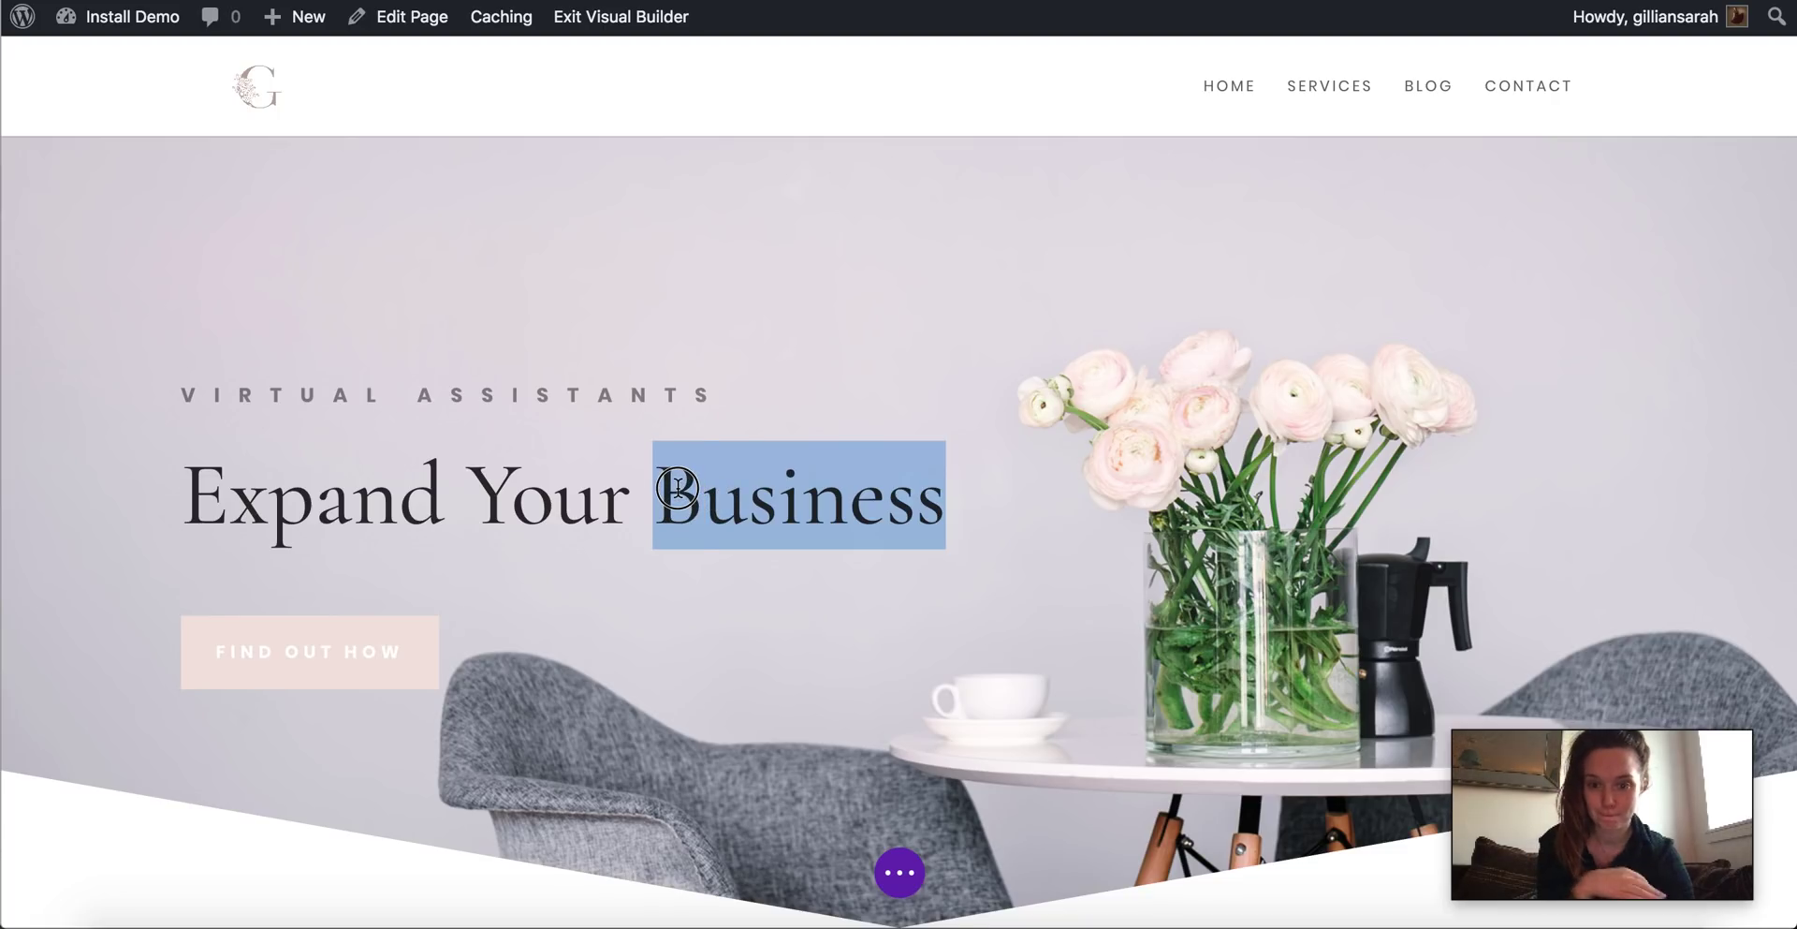
key("BackSpace")
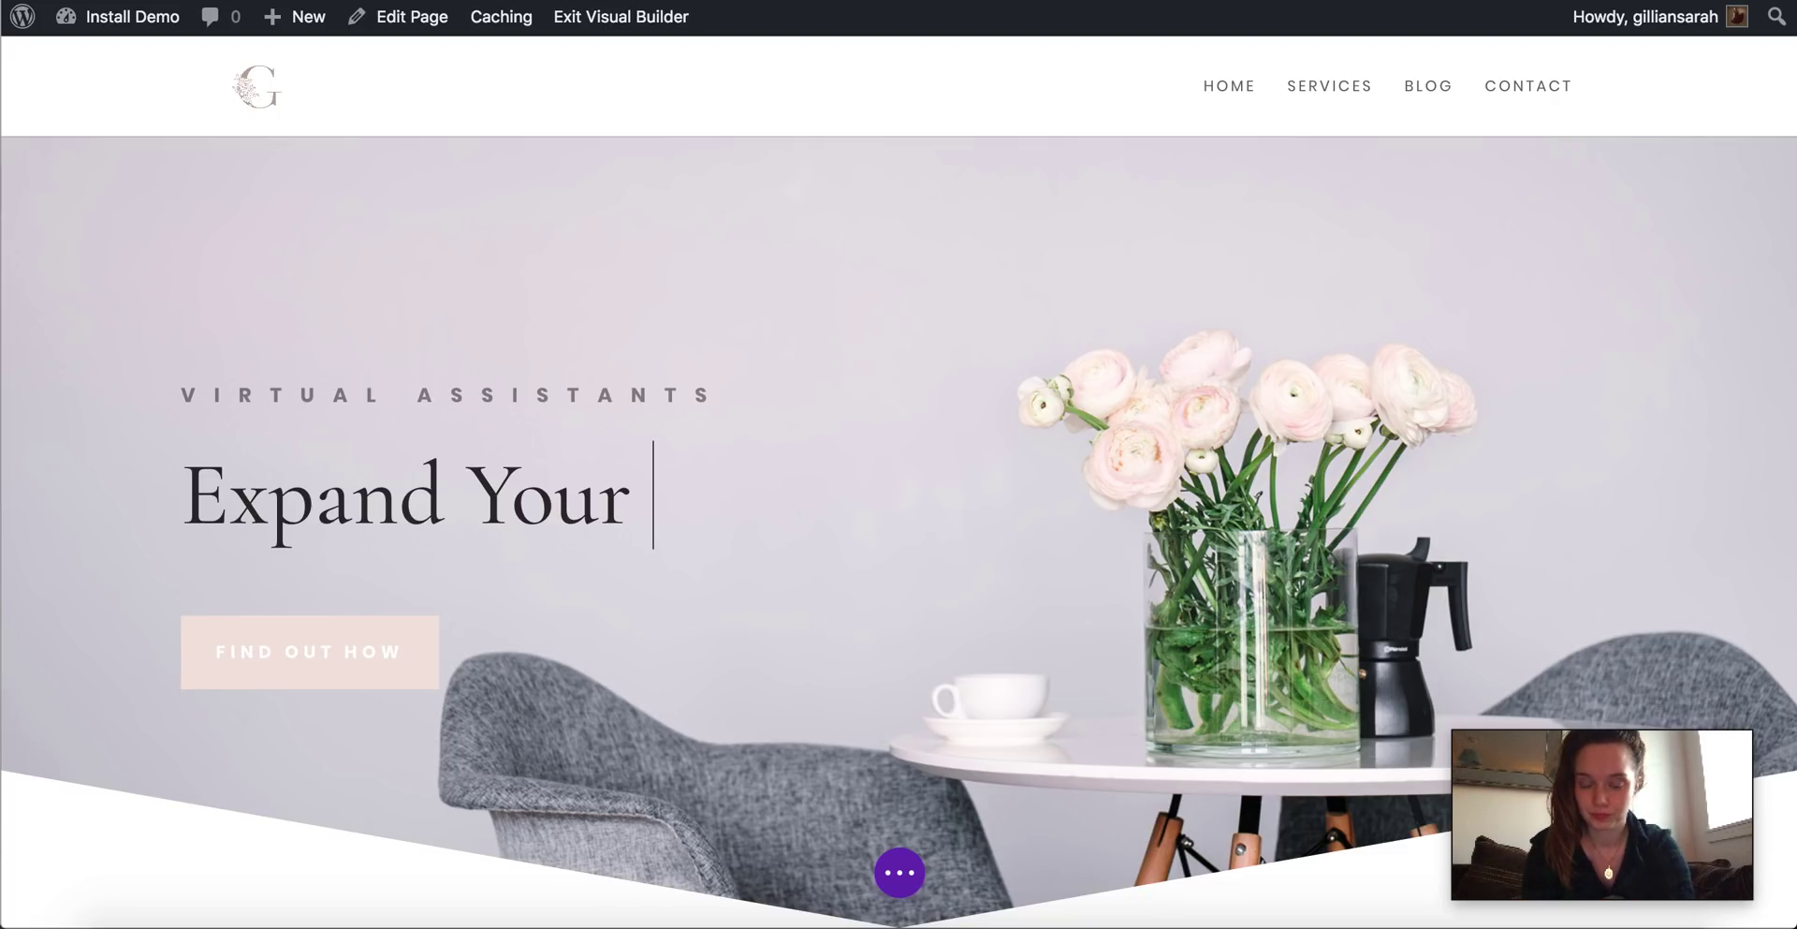
type("usin")
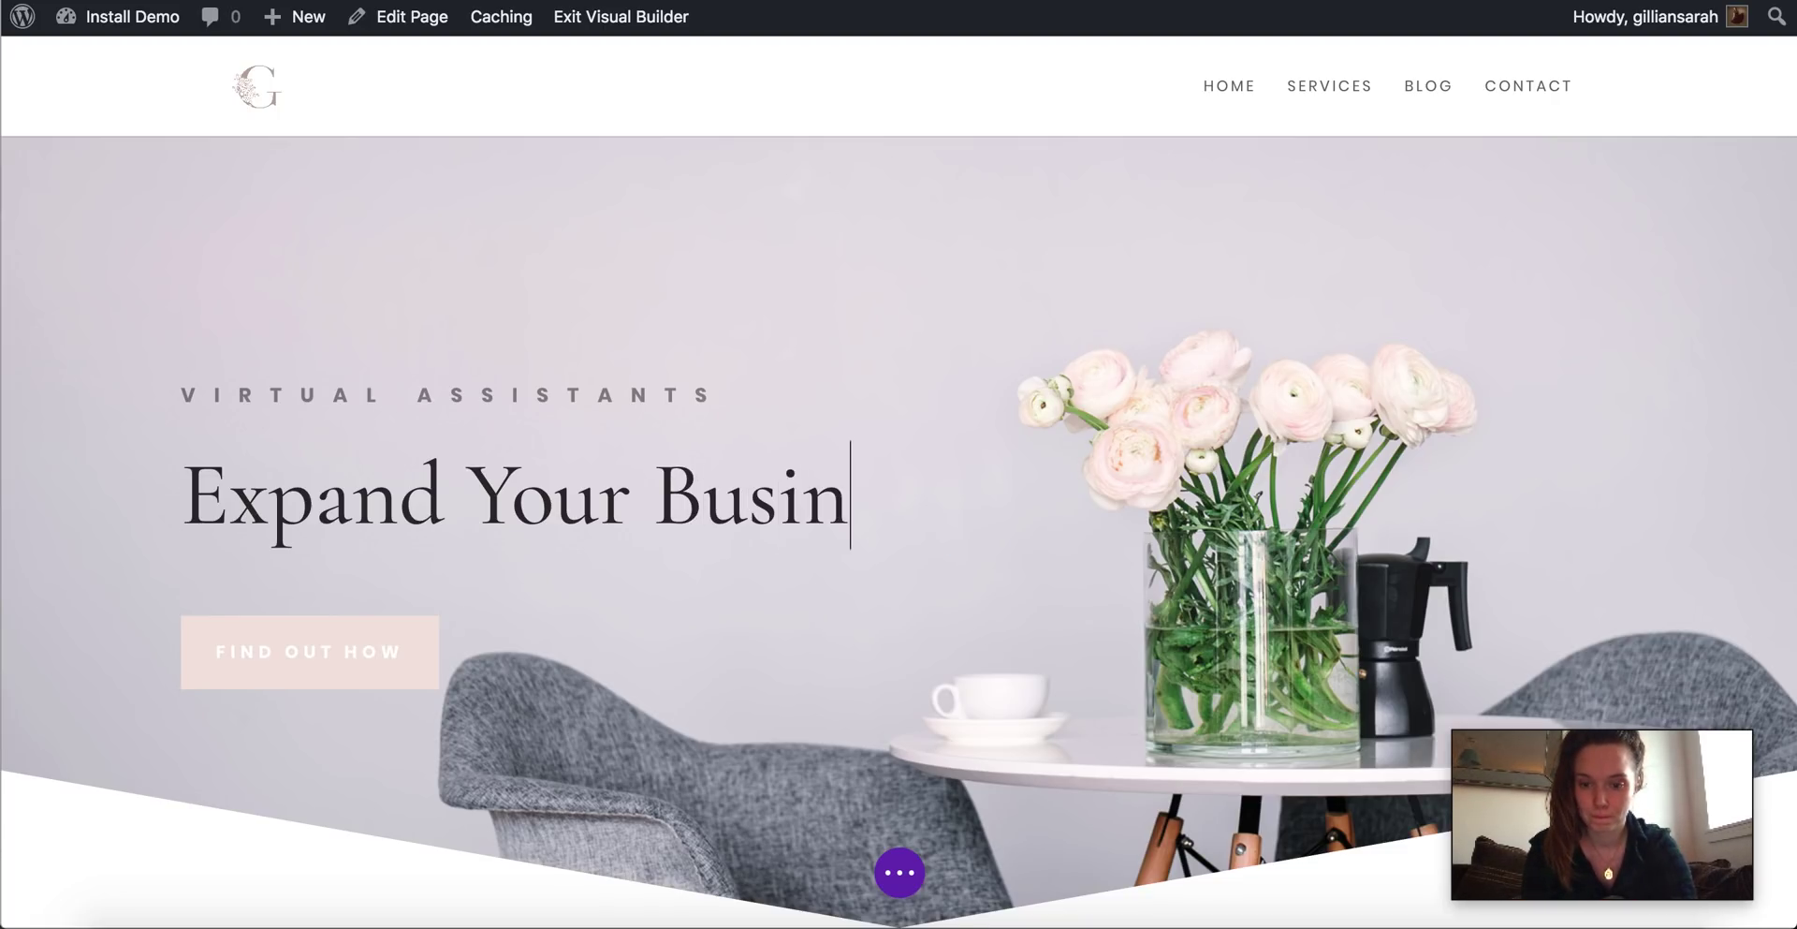
type("ess")
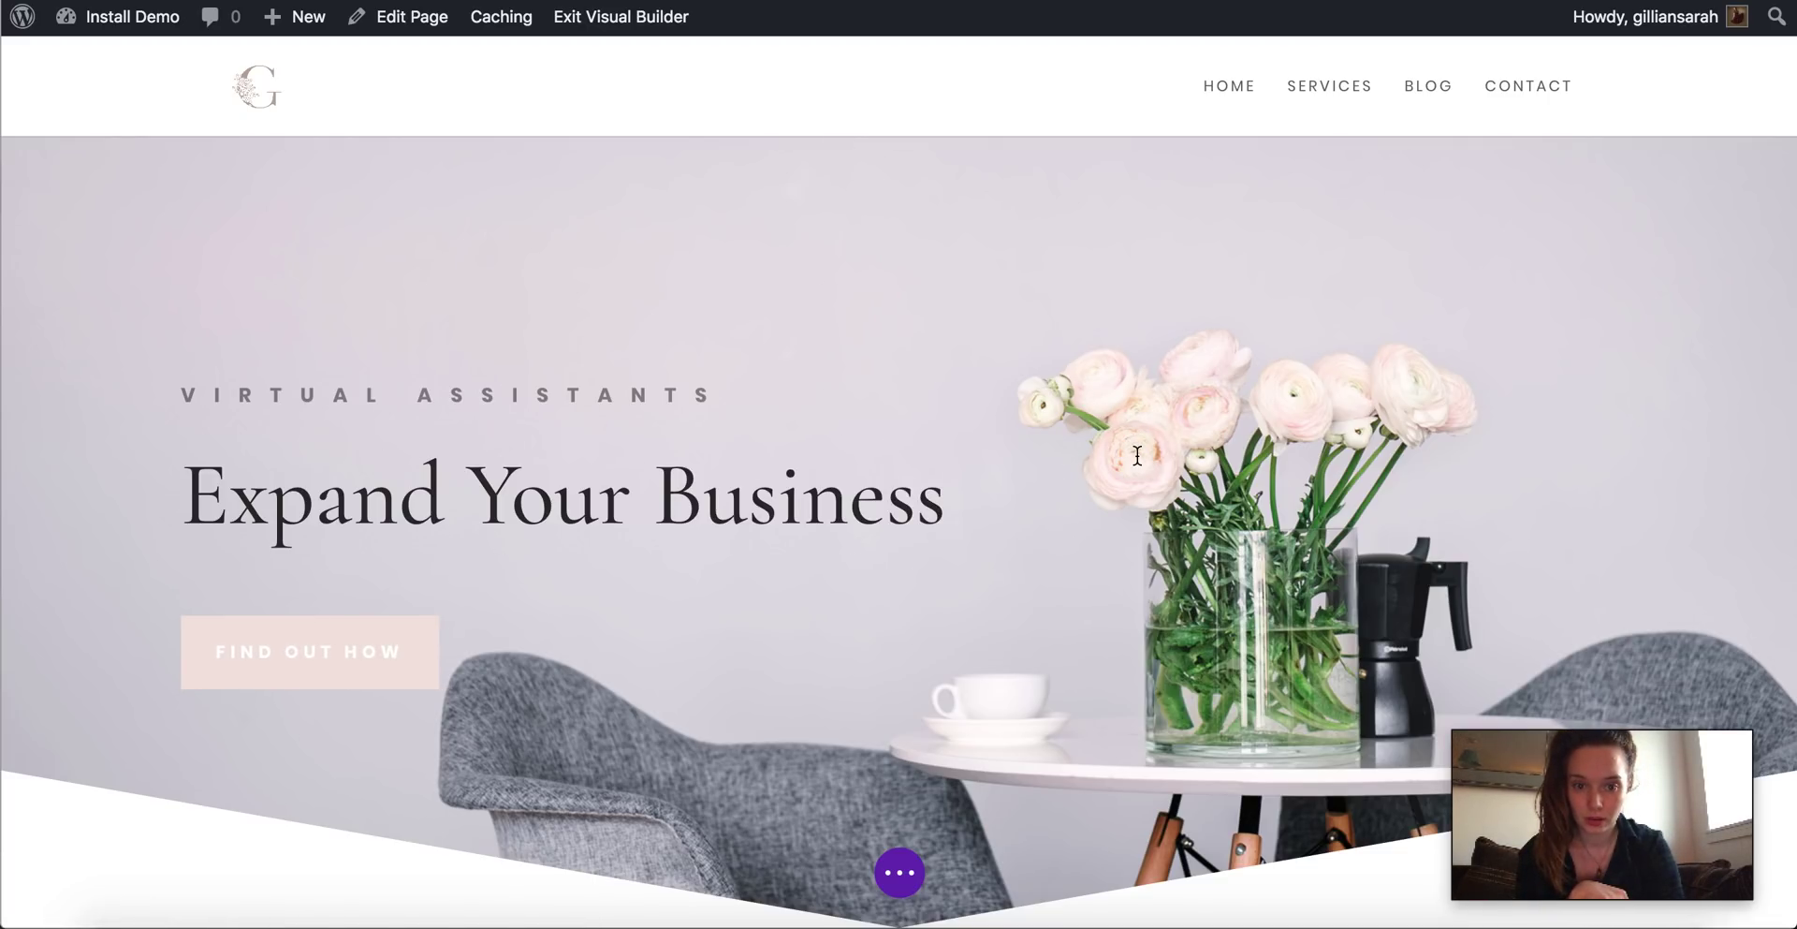
Open the hero header's module settings and expand its background image options
mouse_move(823, 197)
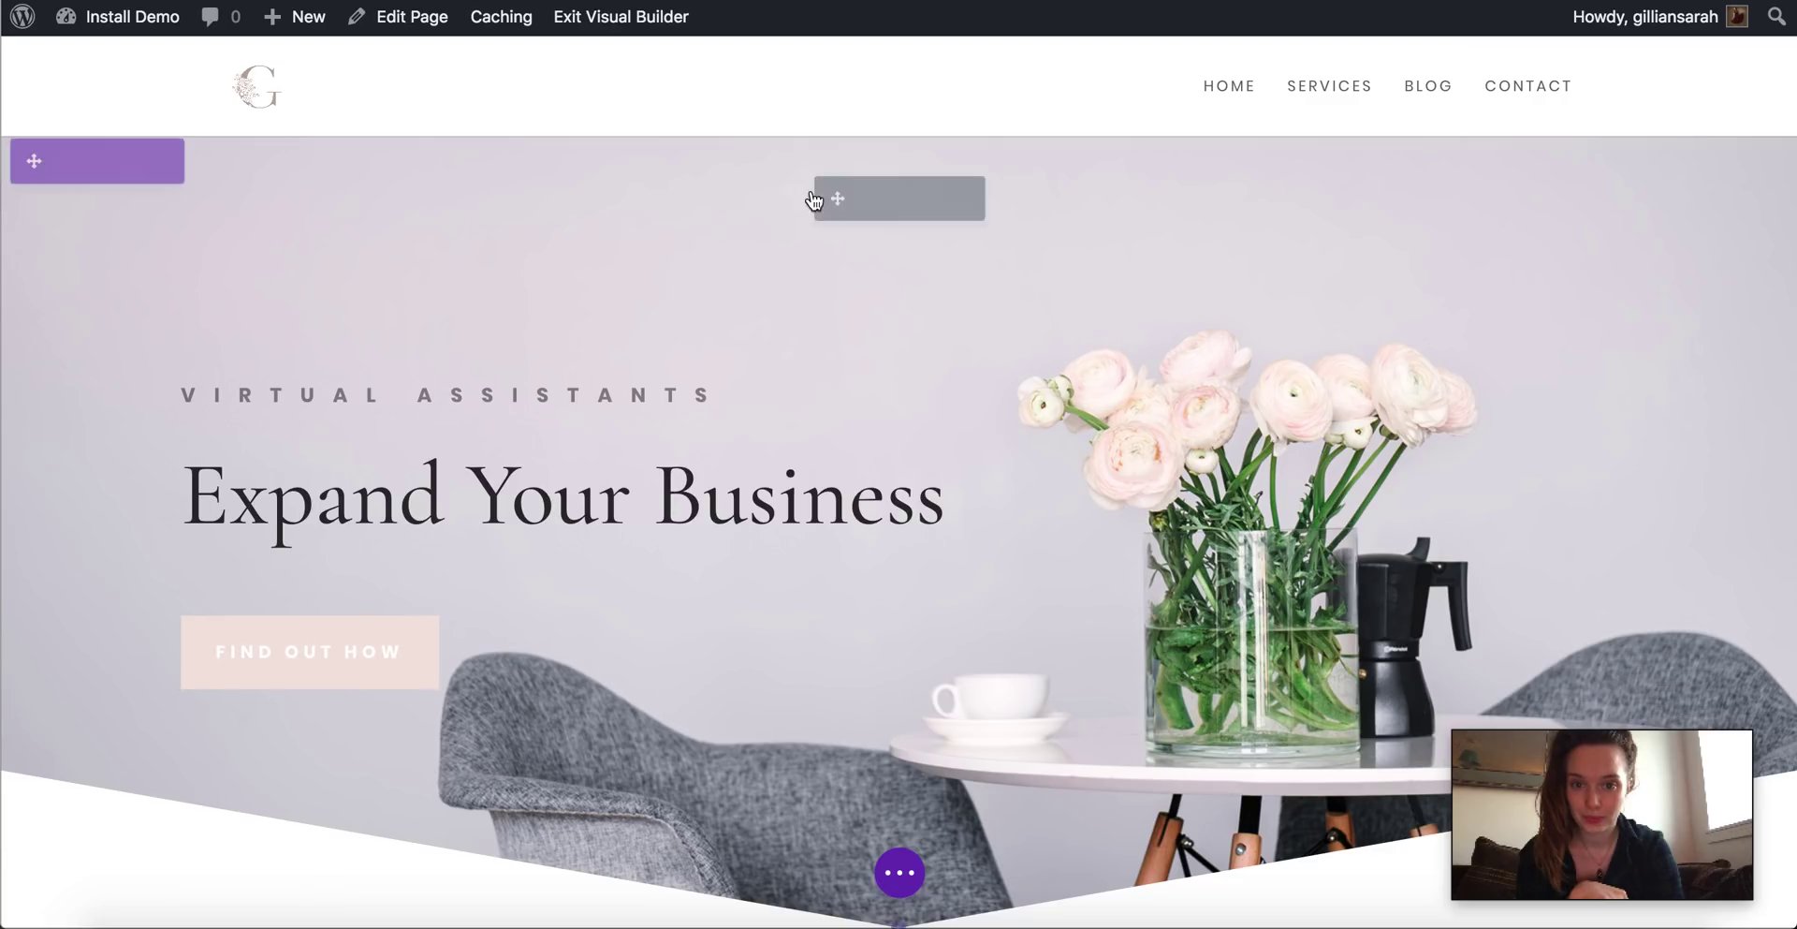
left_click(867, 200)
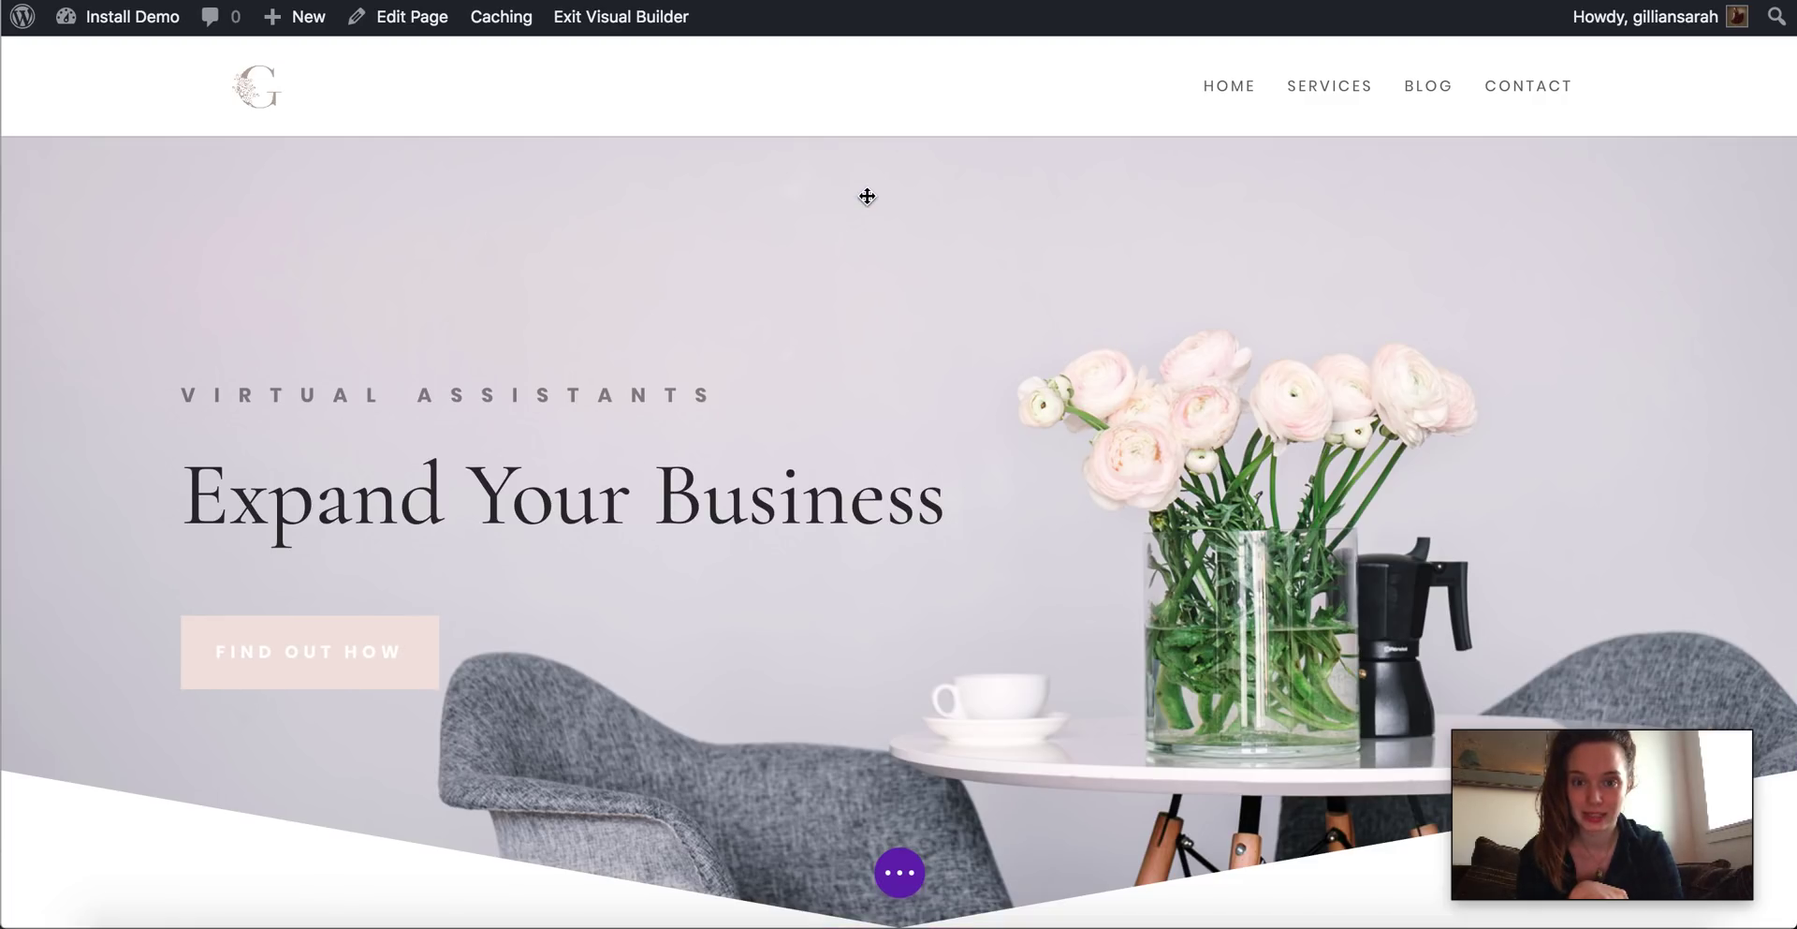
left_click_drag(1323, 432, 1258, 432)
triple_click(1257, 432)
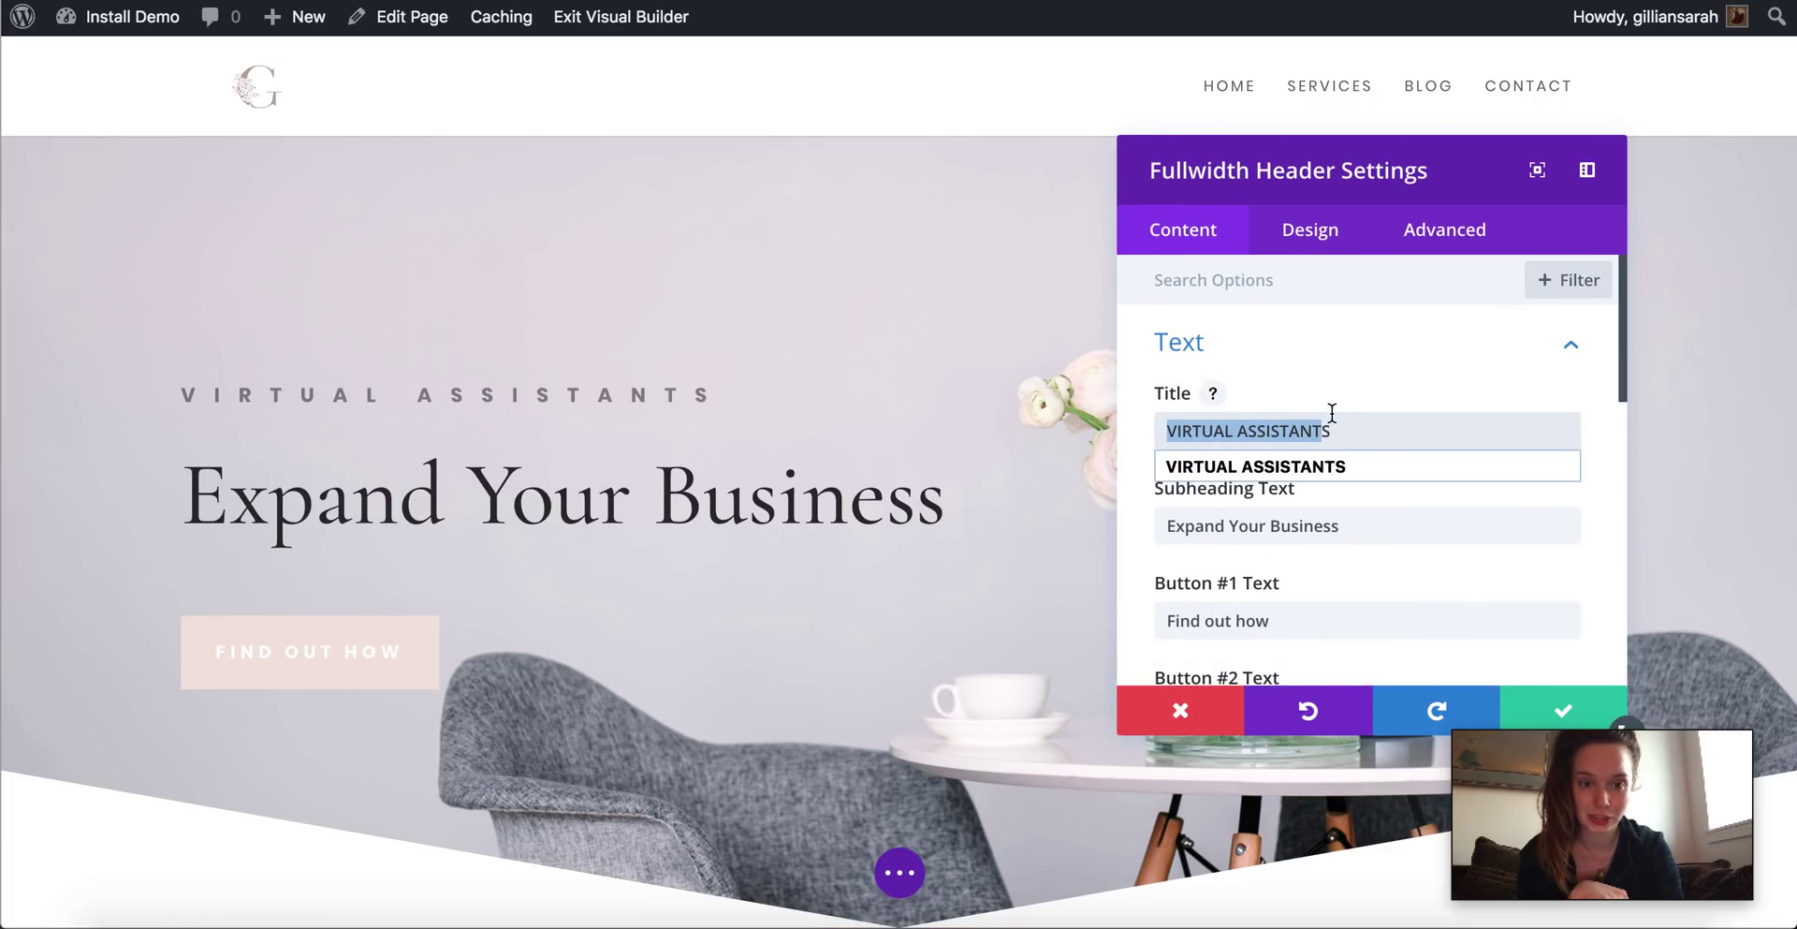
scroll(1331, 421, "down", 10)
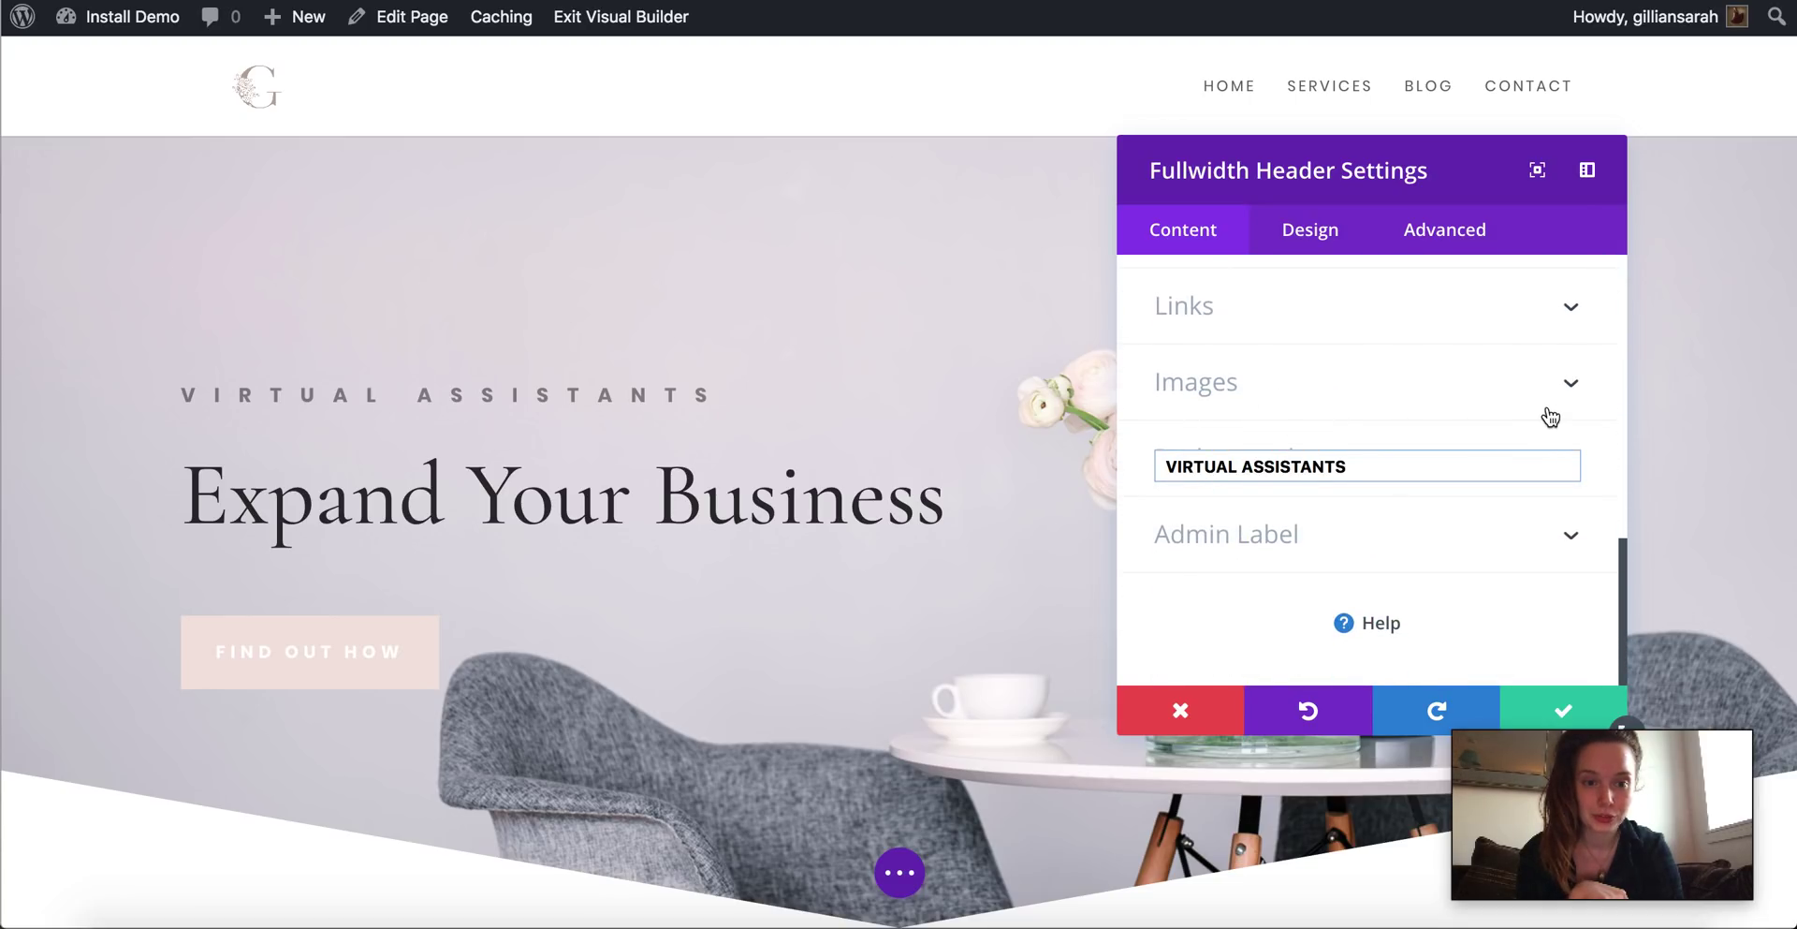
left_click(1600, 408)
left_click(1570, 465)
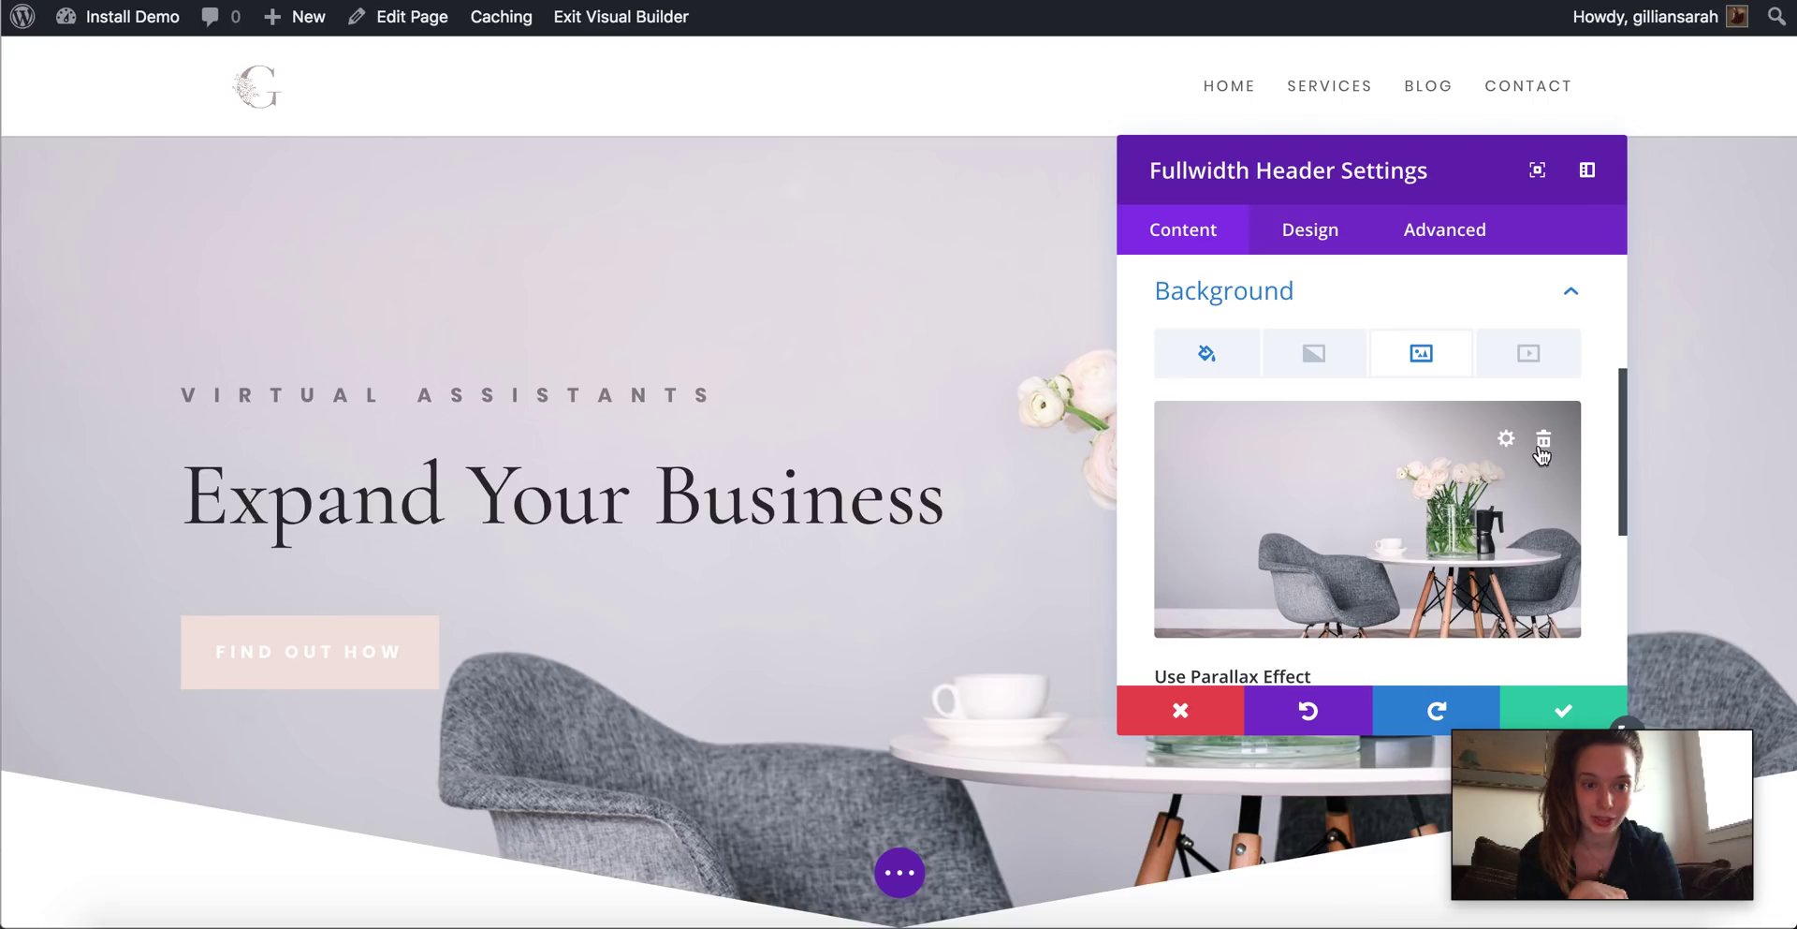
Try Home-office_49.png from the media library as the hero background image, and discard the change
left_click(1408, 517)
left_click(494, 119)
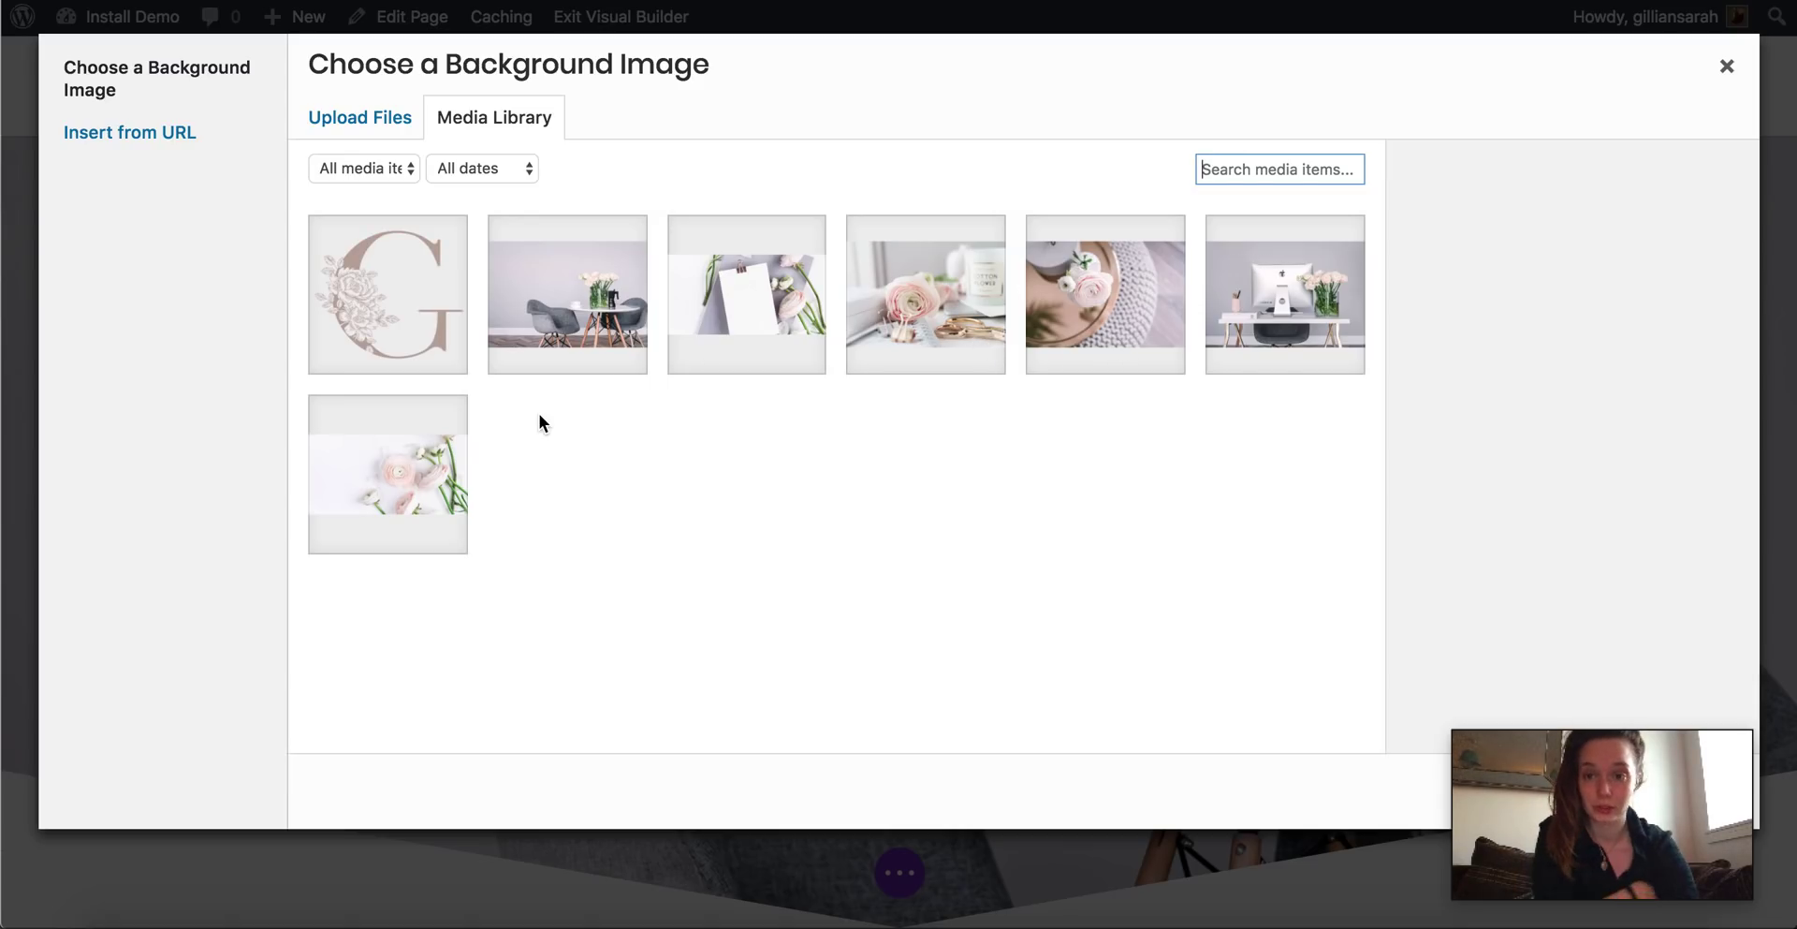
left_click(945, 318)
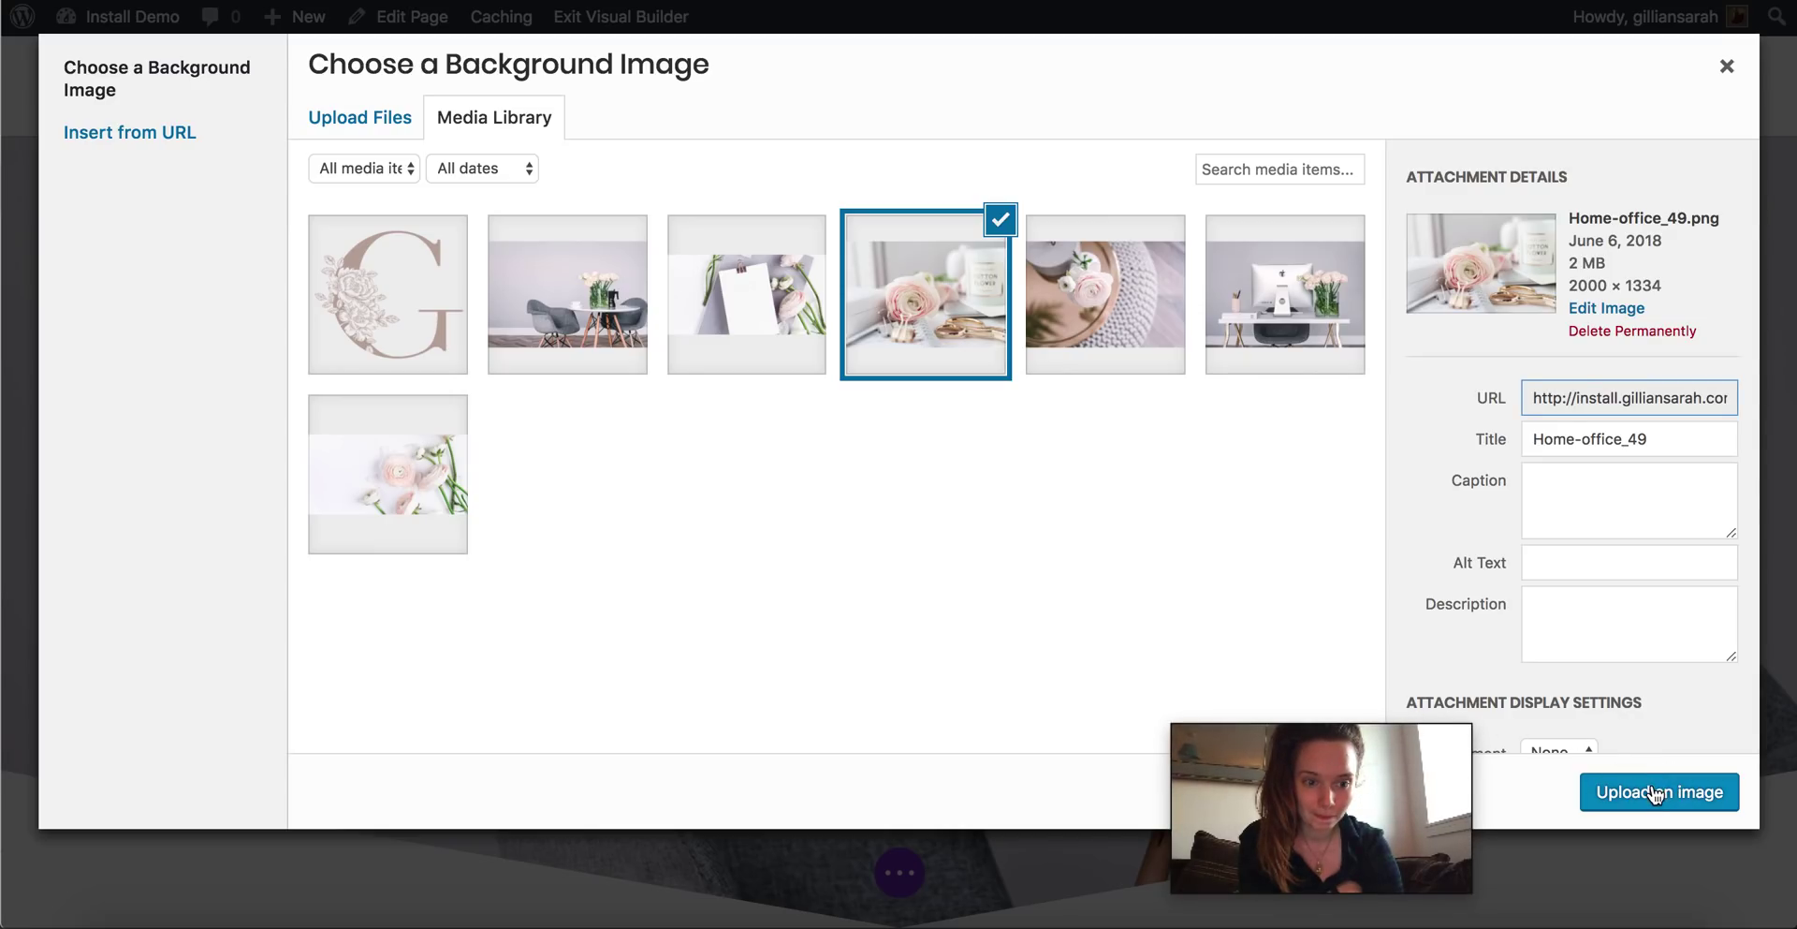
left_click(1655, 794)
left_click_drag(1301, 756, 1512, 756)
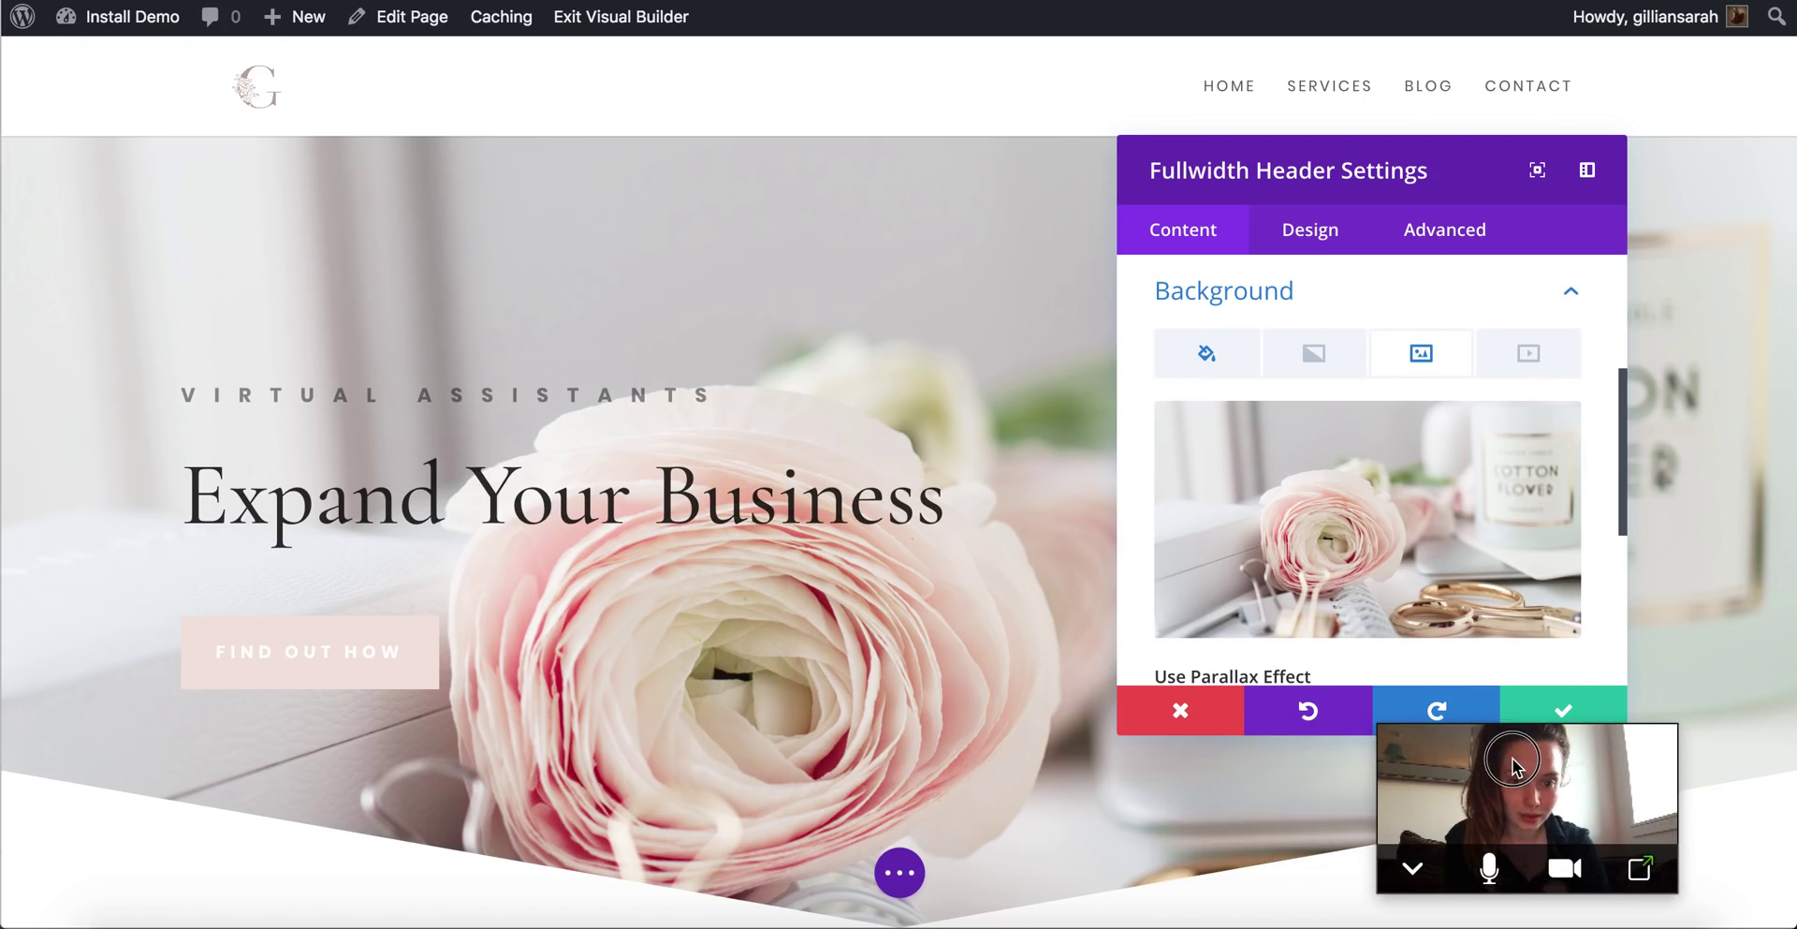
left_click(1182, 711)
Examine the services columns and the consultation section, selecting part of the Social Media Management description
scroll(991, 610, "down", 5)
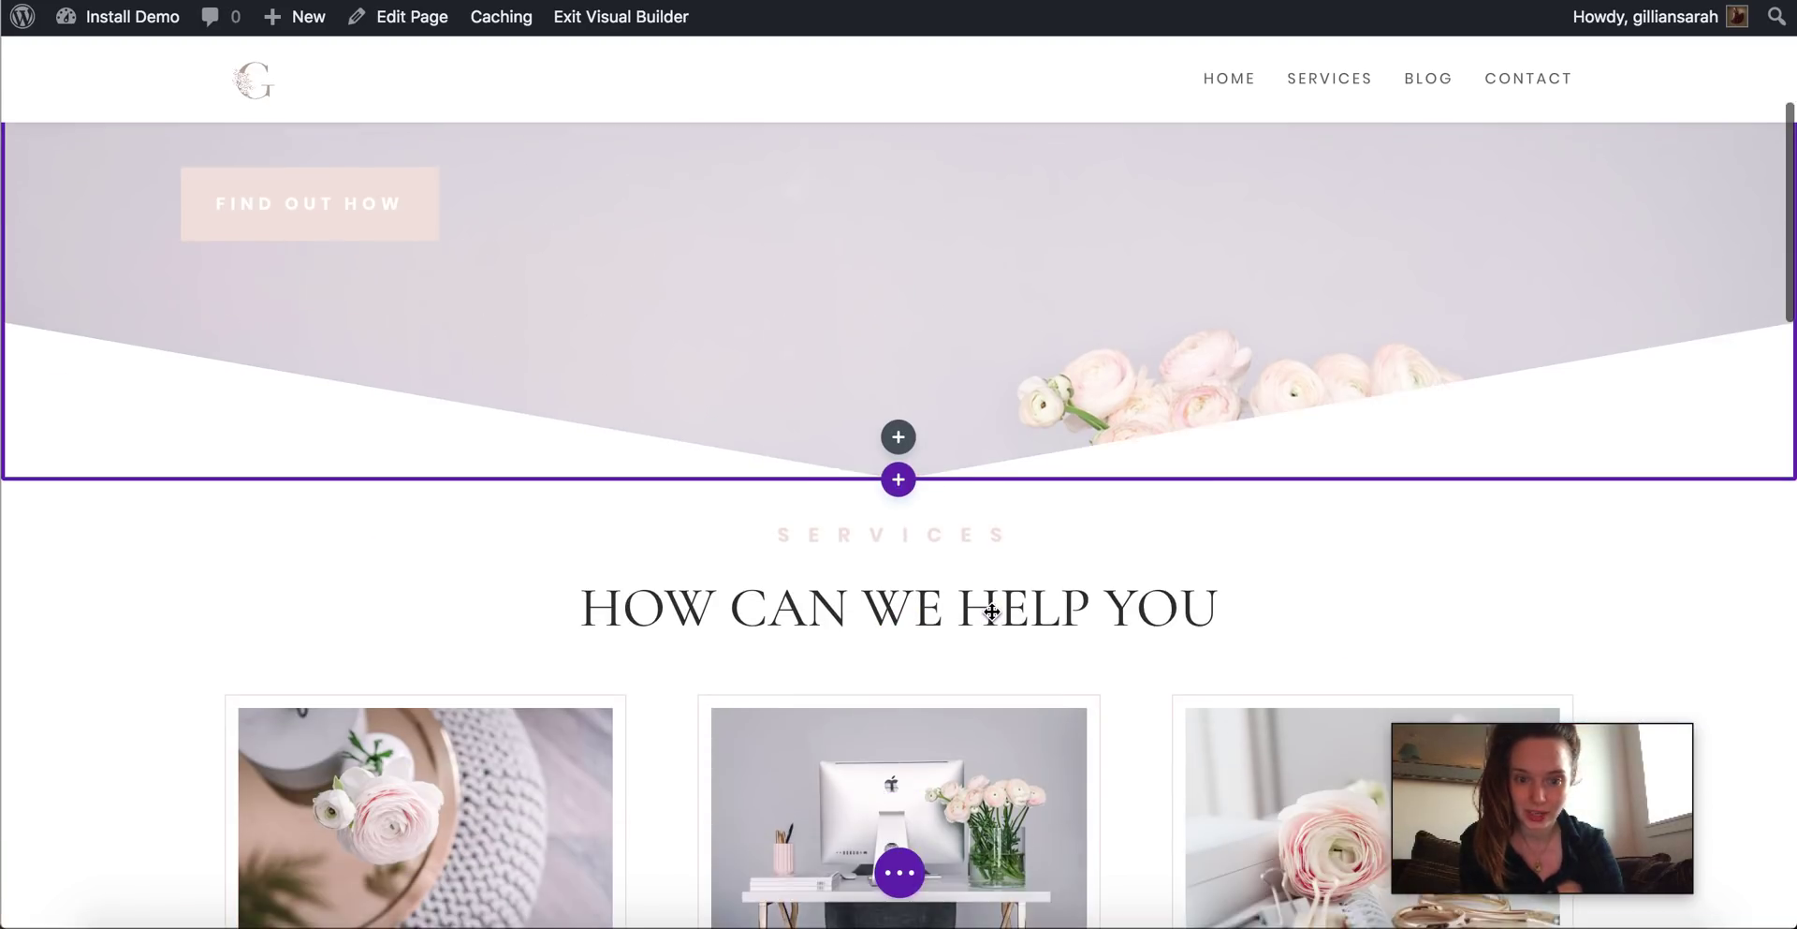
scroll(992, 610, "down", 5)
scroll(992, 610, "up", 2)
scroll(991, 611, "down", 2)
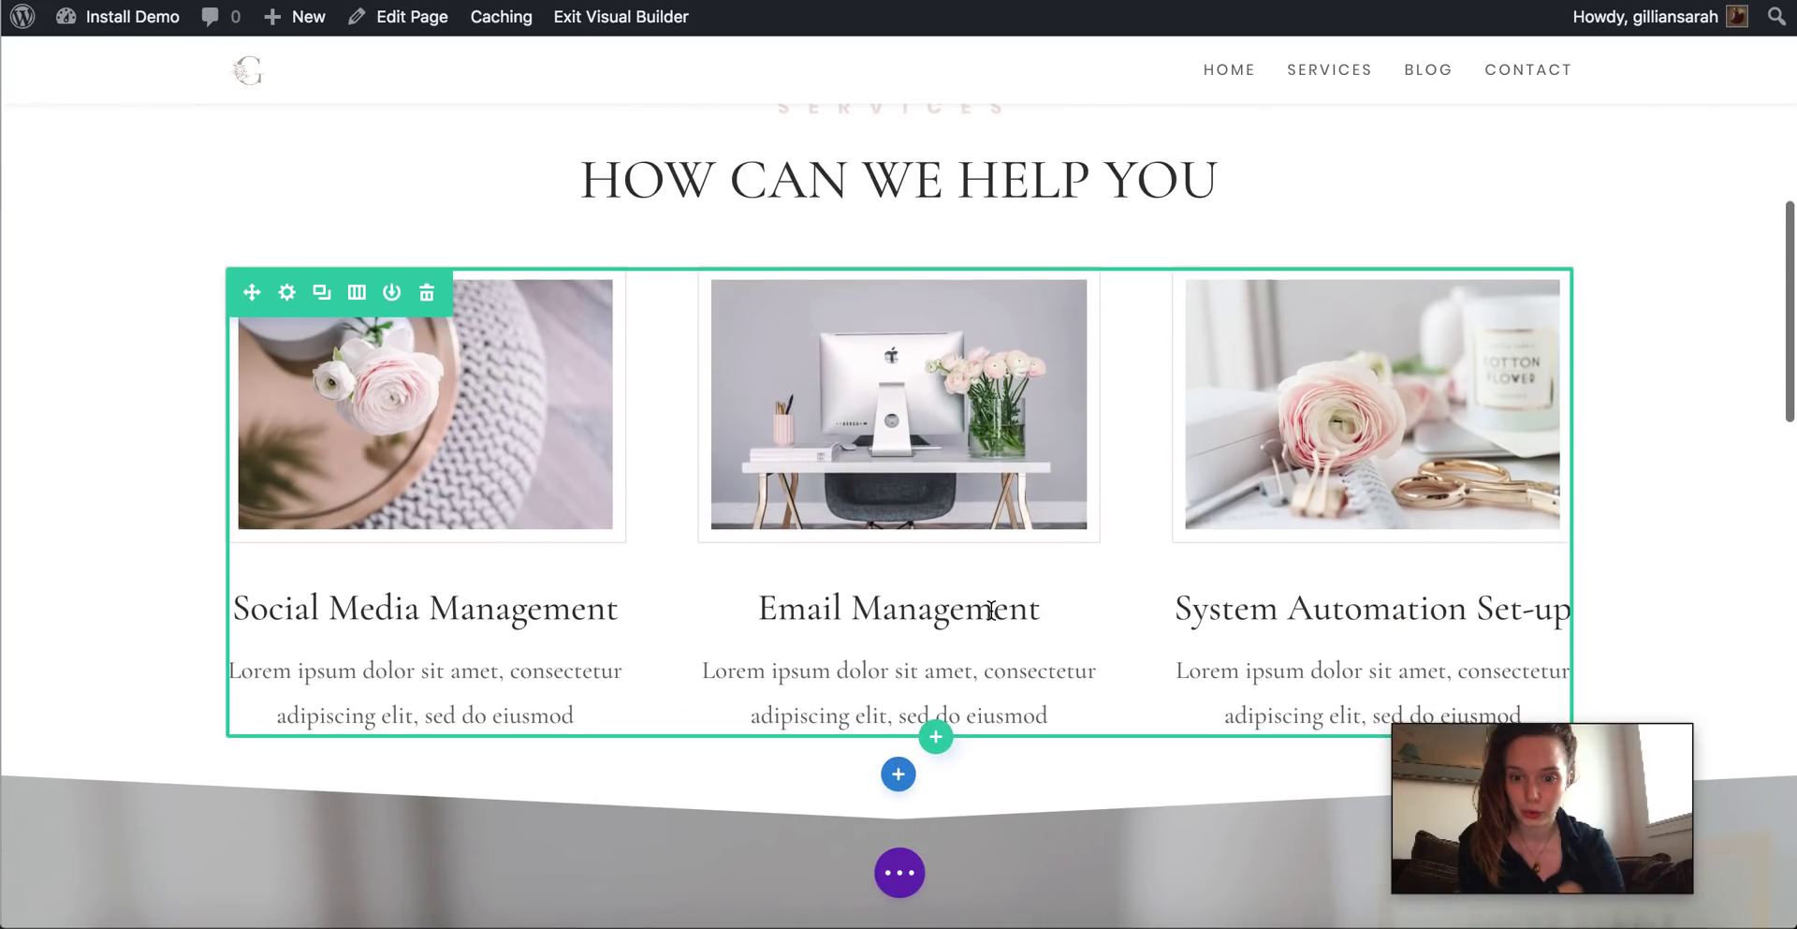
left_click_drag(549, 715, 480, 670)
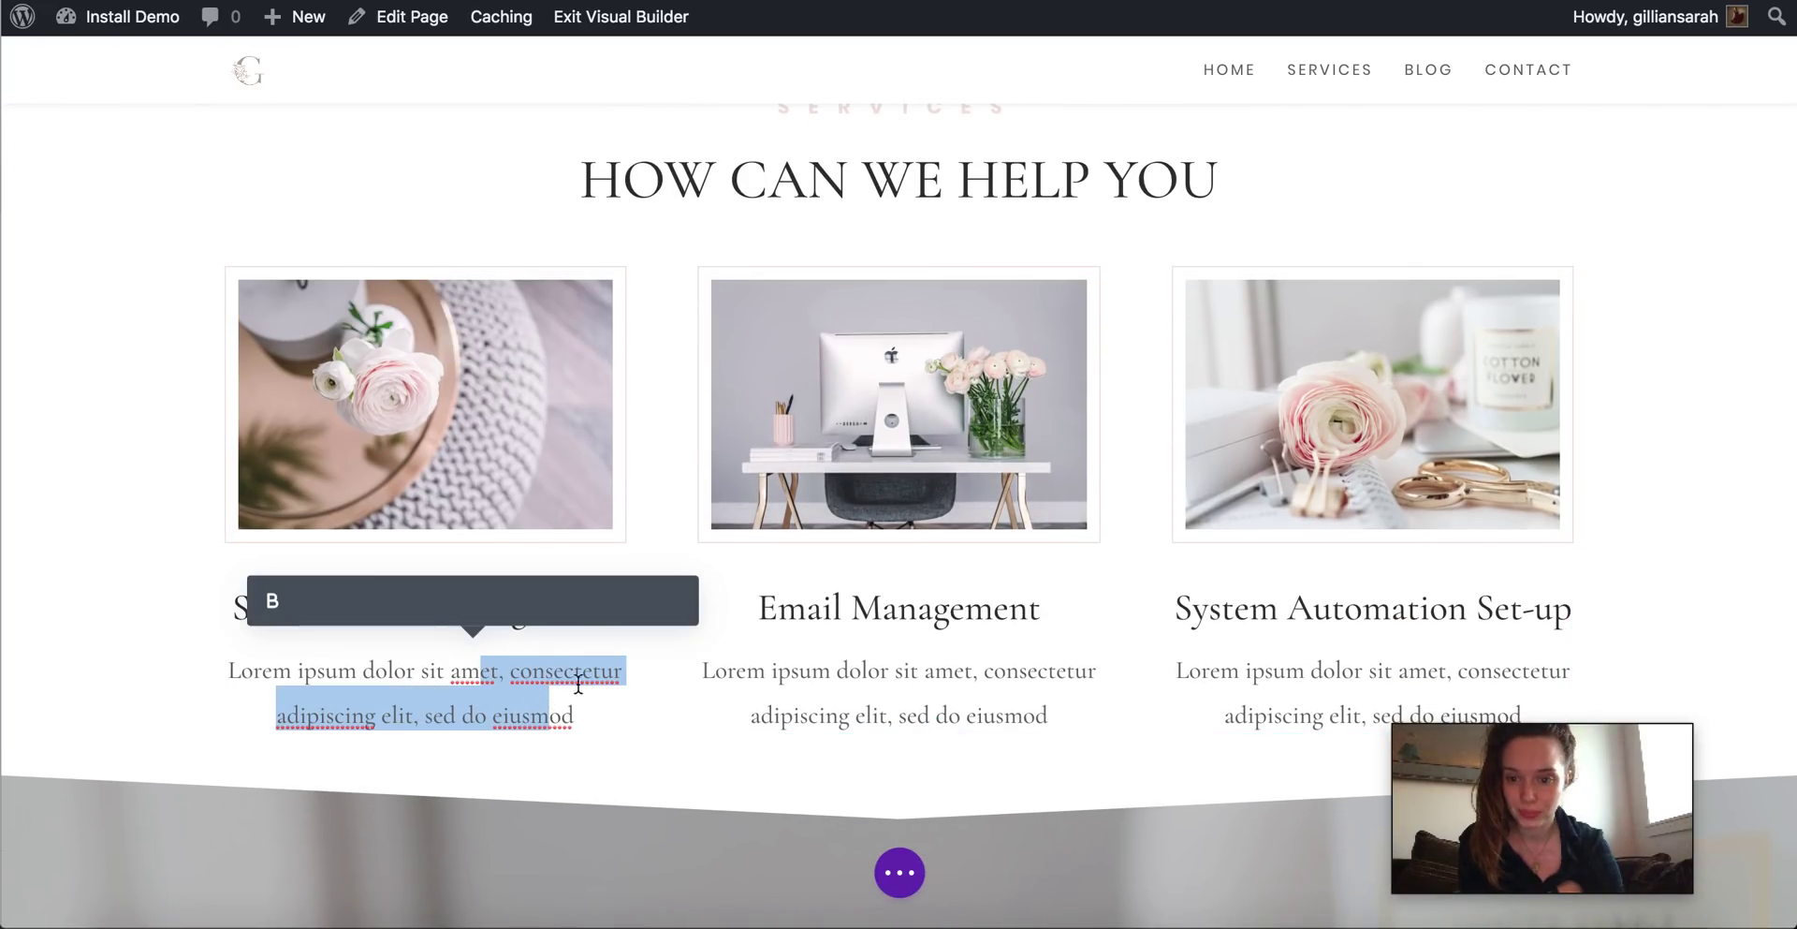
scroll(790, 592, "down", 6)
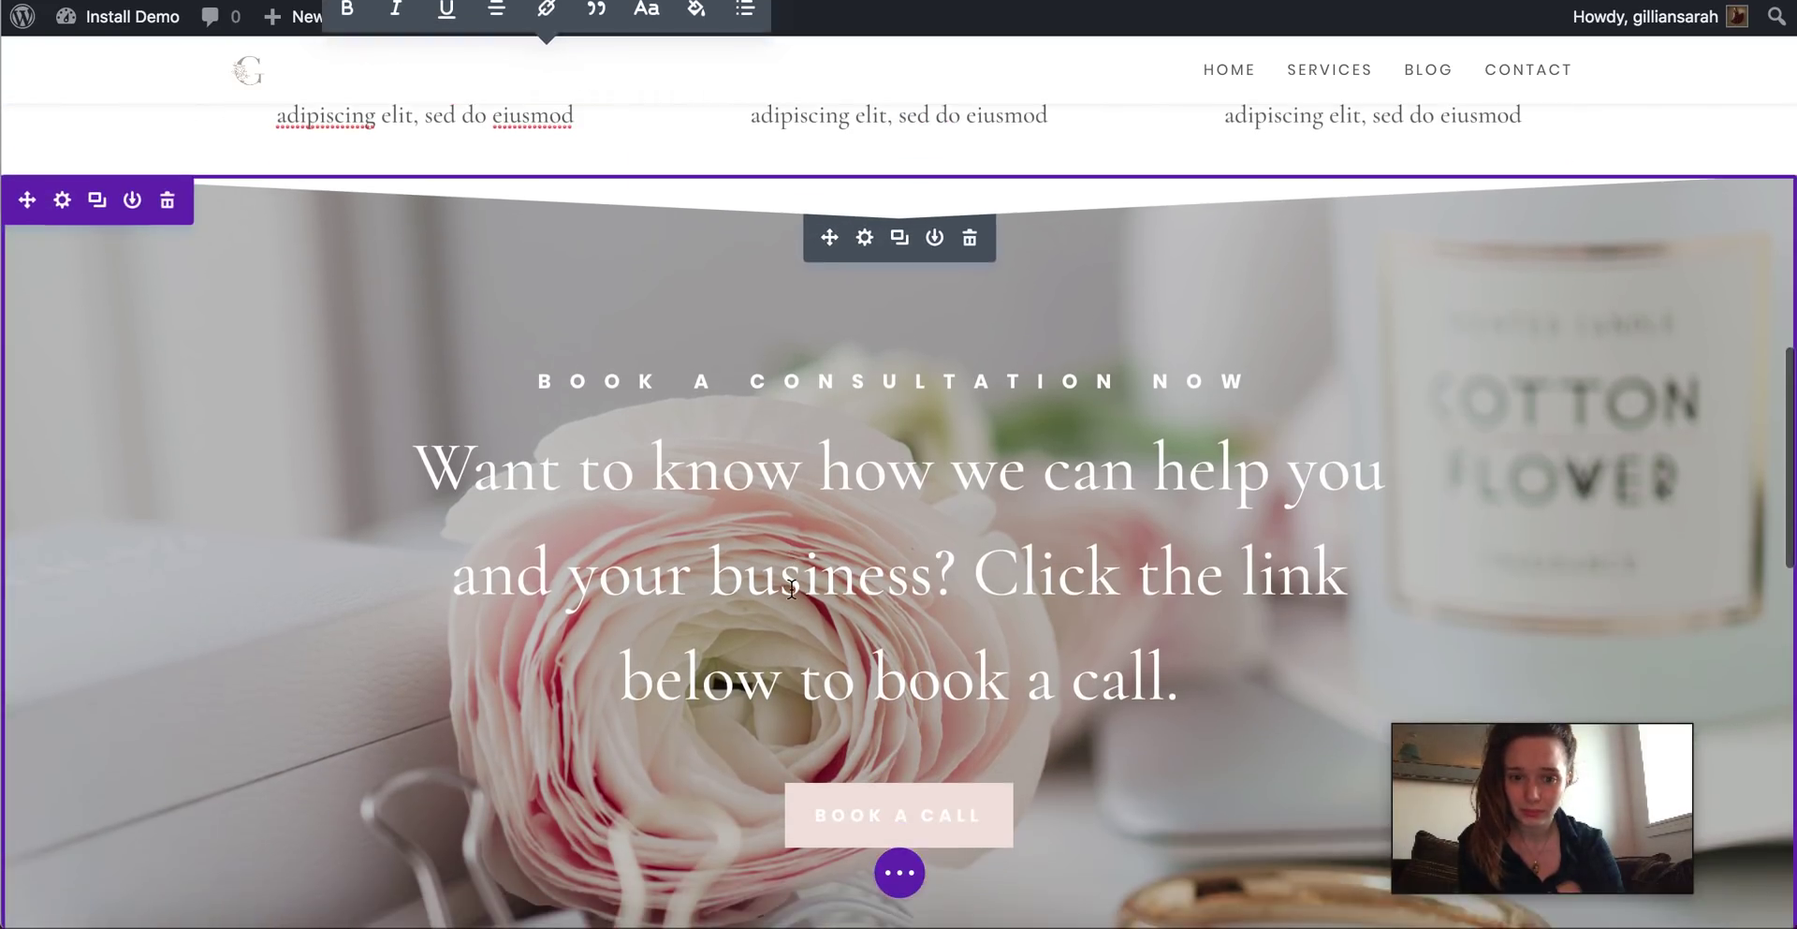
scroll(791, 588, "down", 5)
scroll(905, 311, "up", 2)
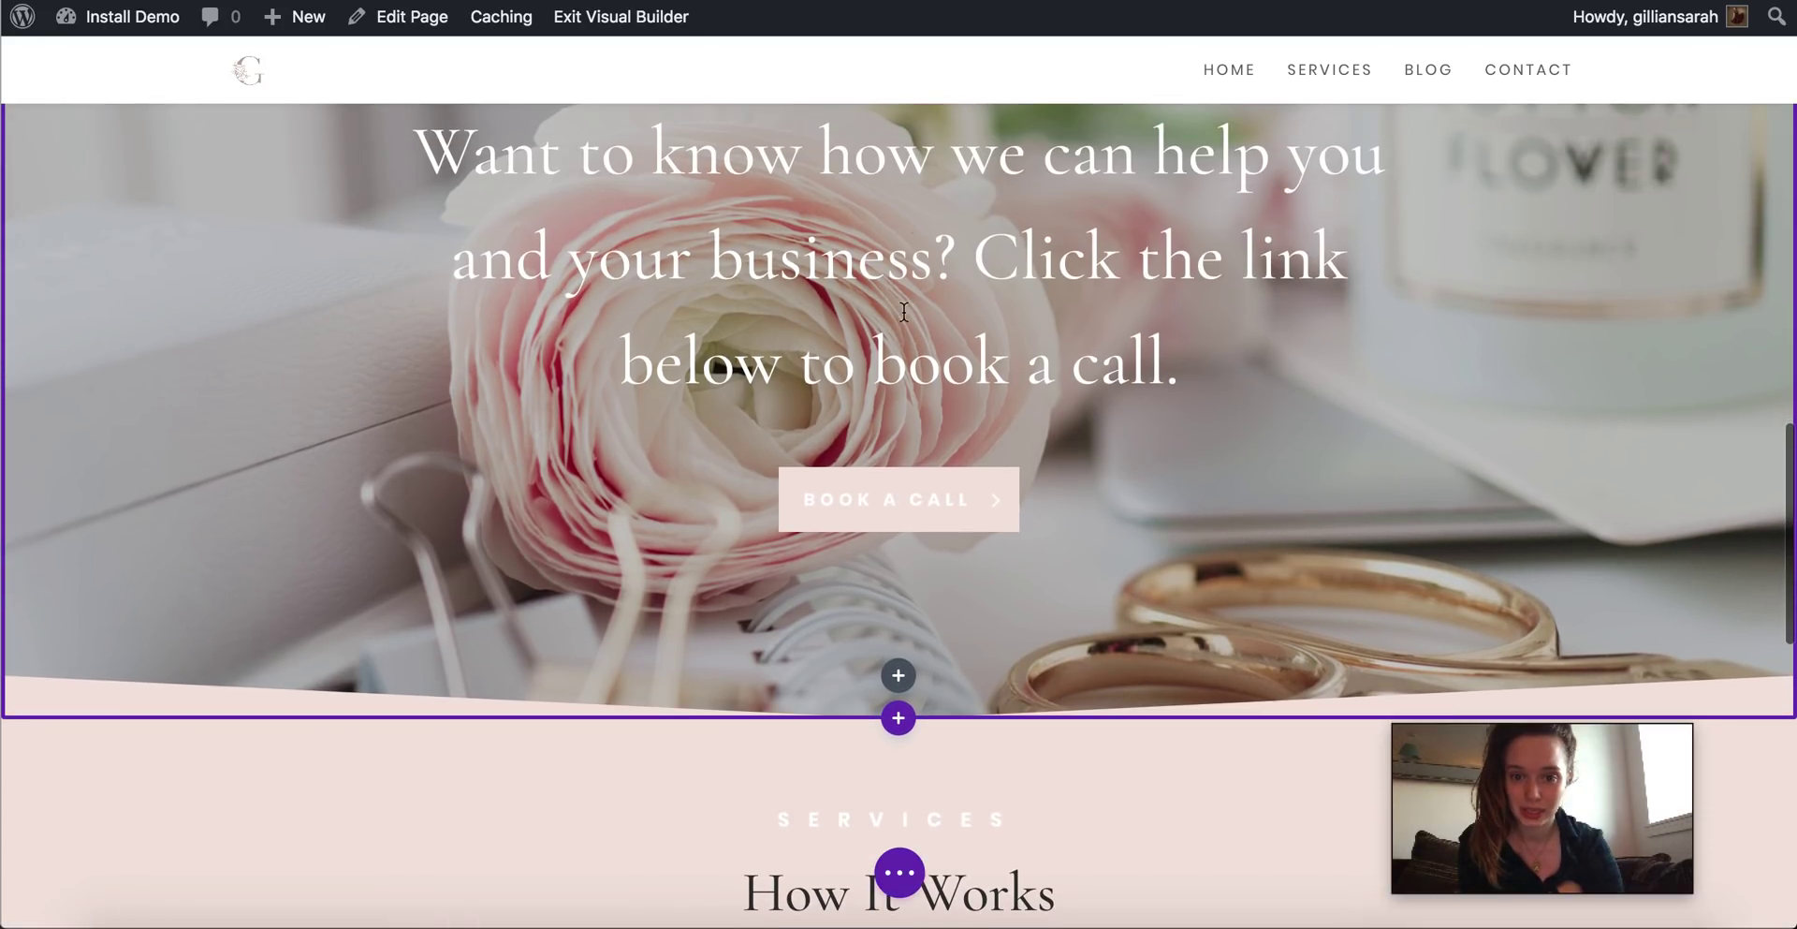
Inspect the link URL fields in the "Book a consultation now" header's settings, and close them without saving
scroll(904, 311, "up", 3)
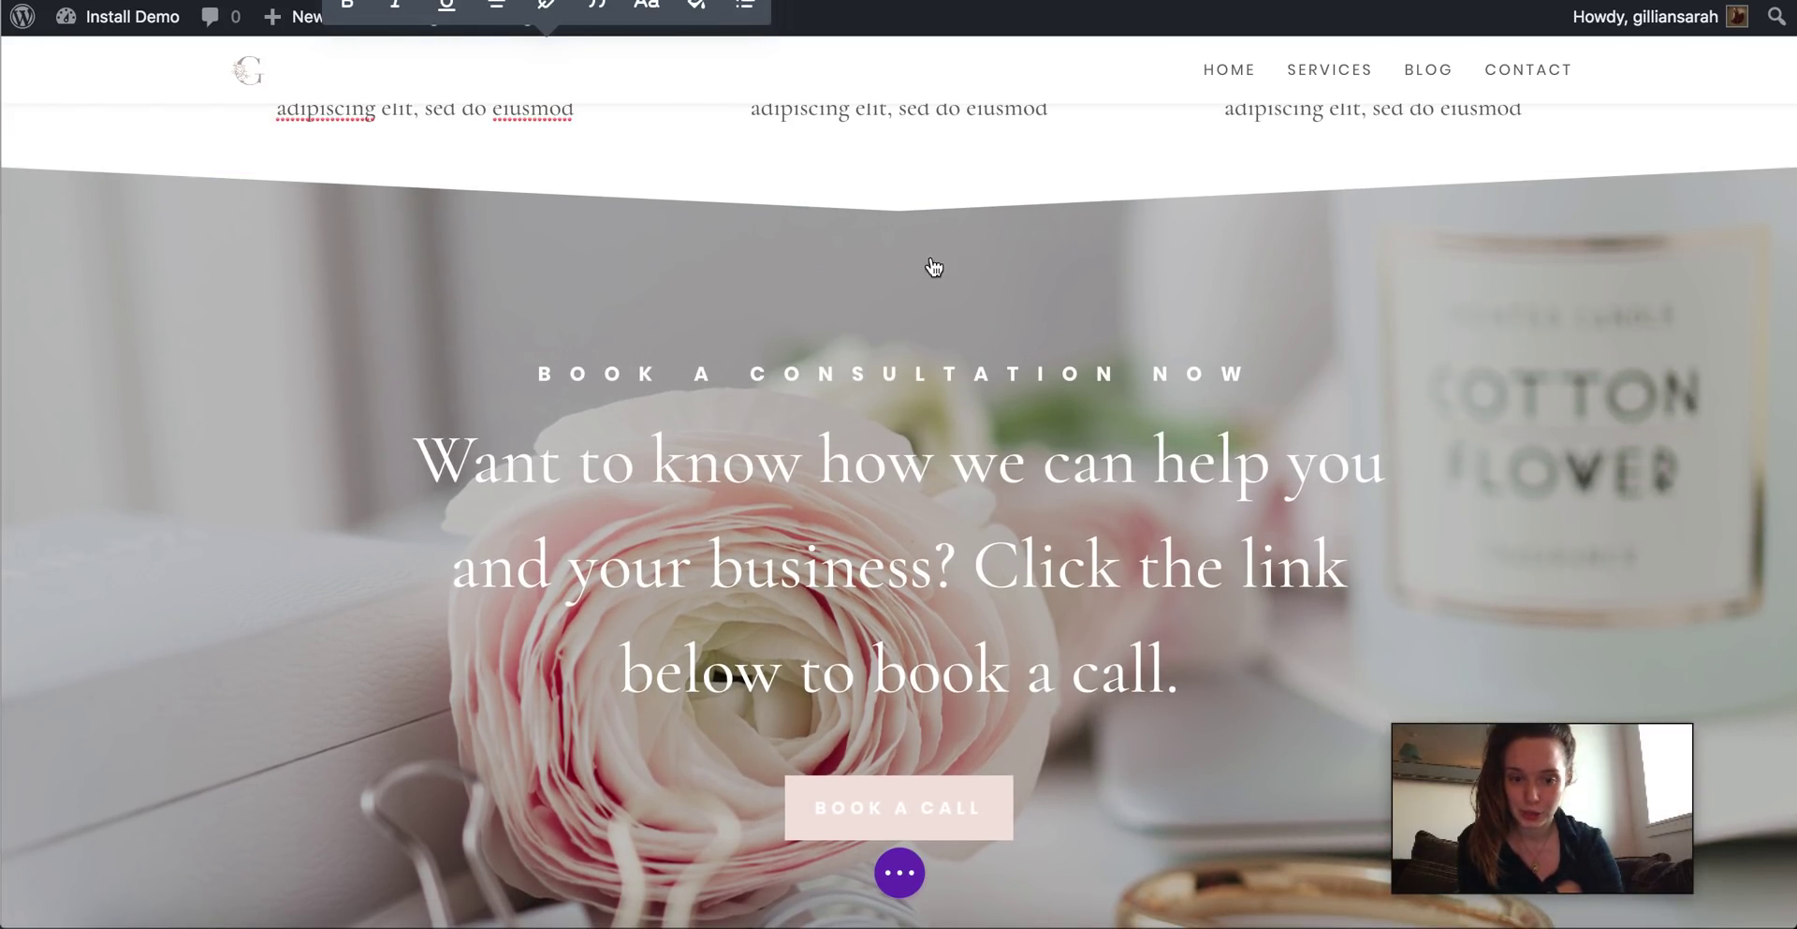
left_click(933, 268)
scroll(1294, 429, "down", 10)
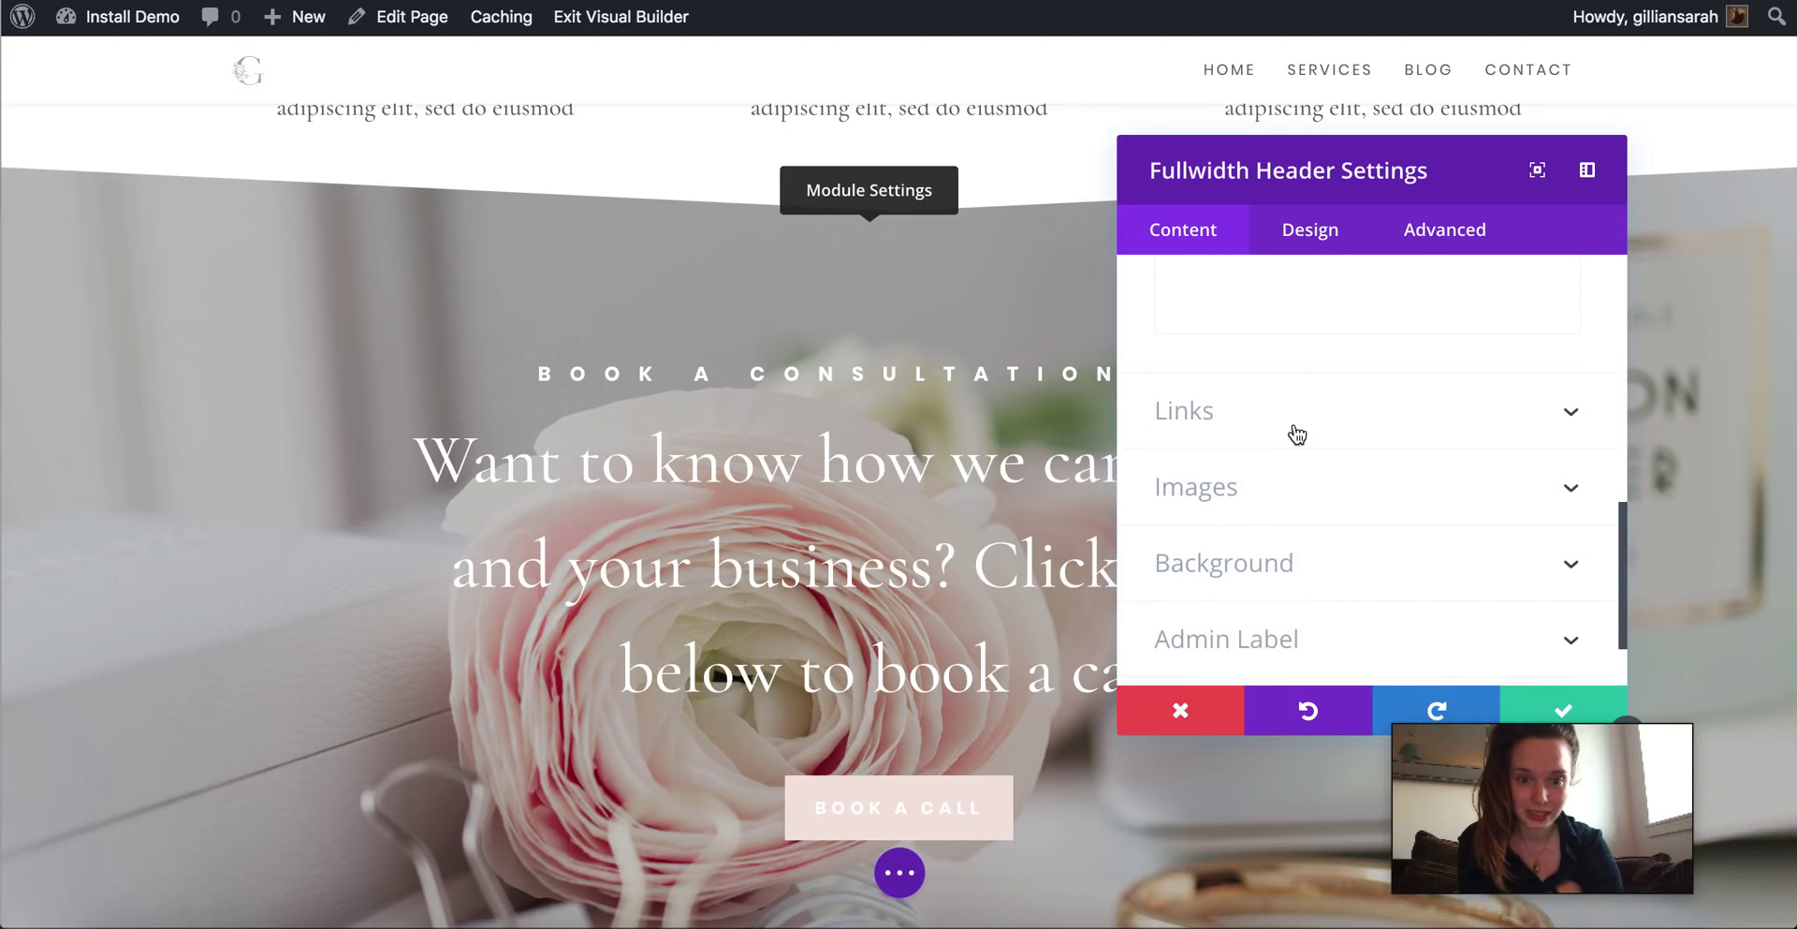
left_click(1296, 434)
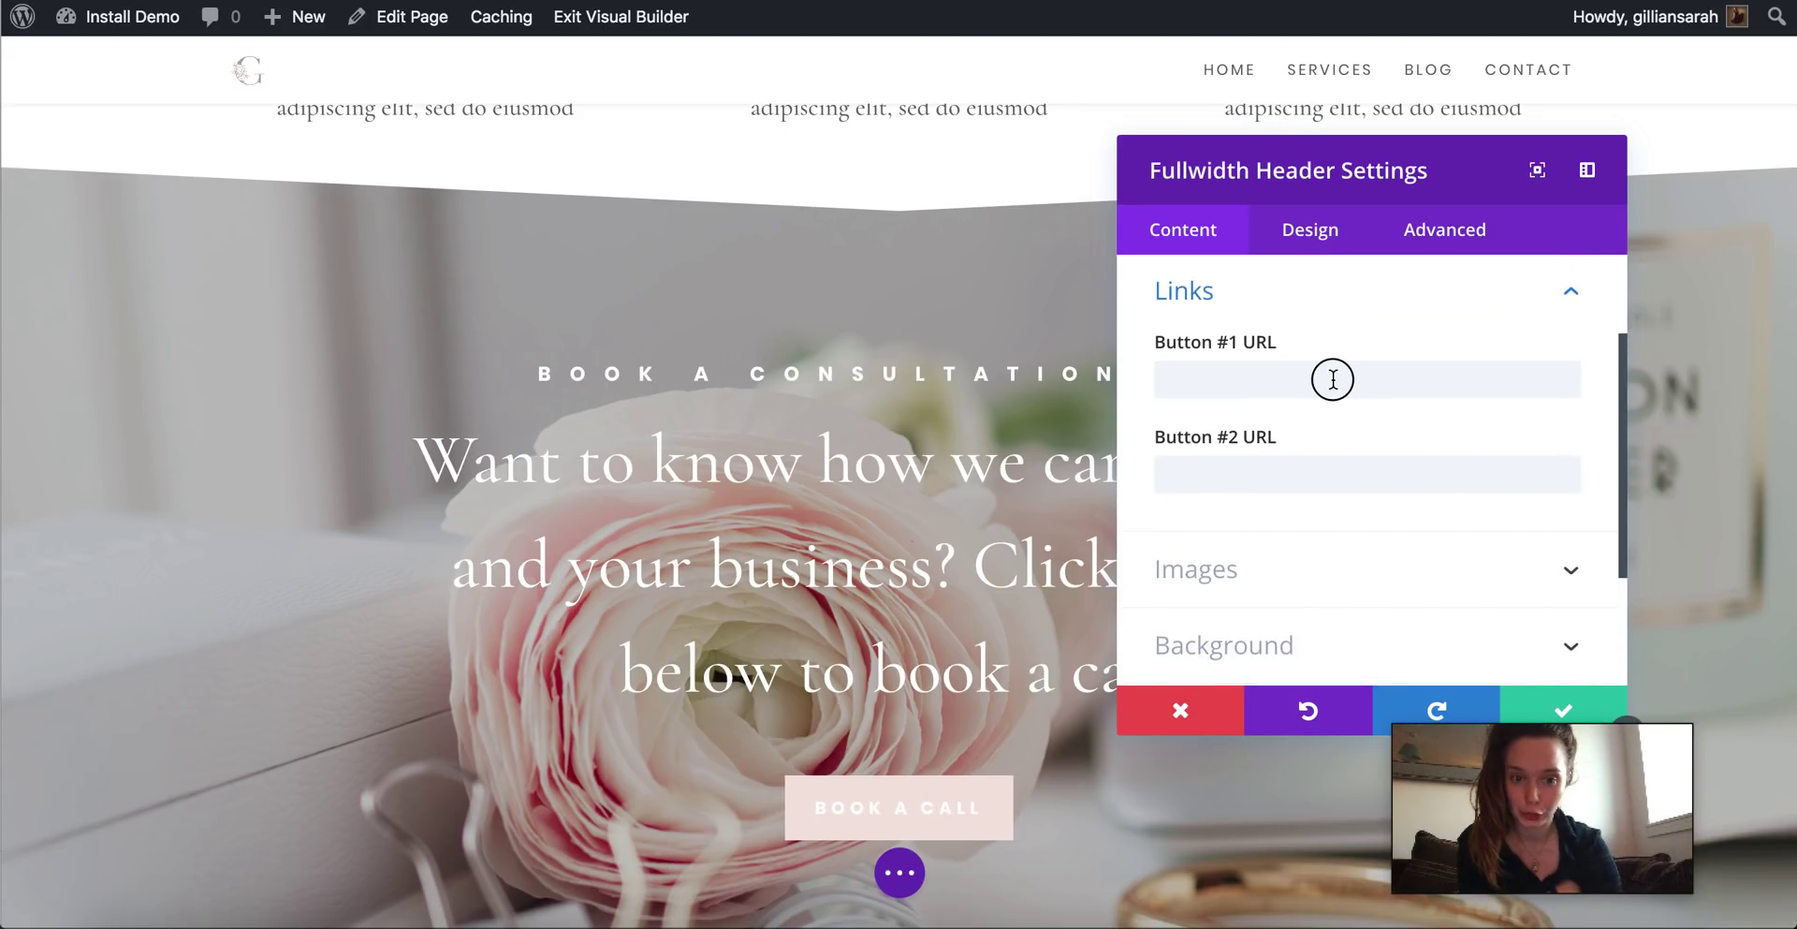
left_click(1333, 379)
left_click(1387, 331)
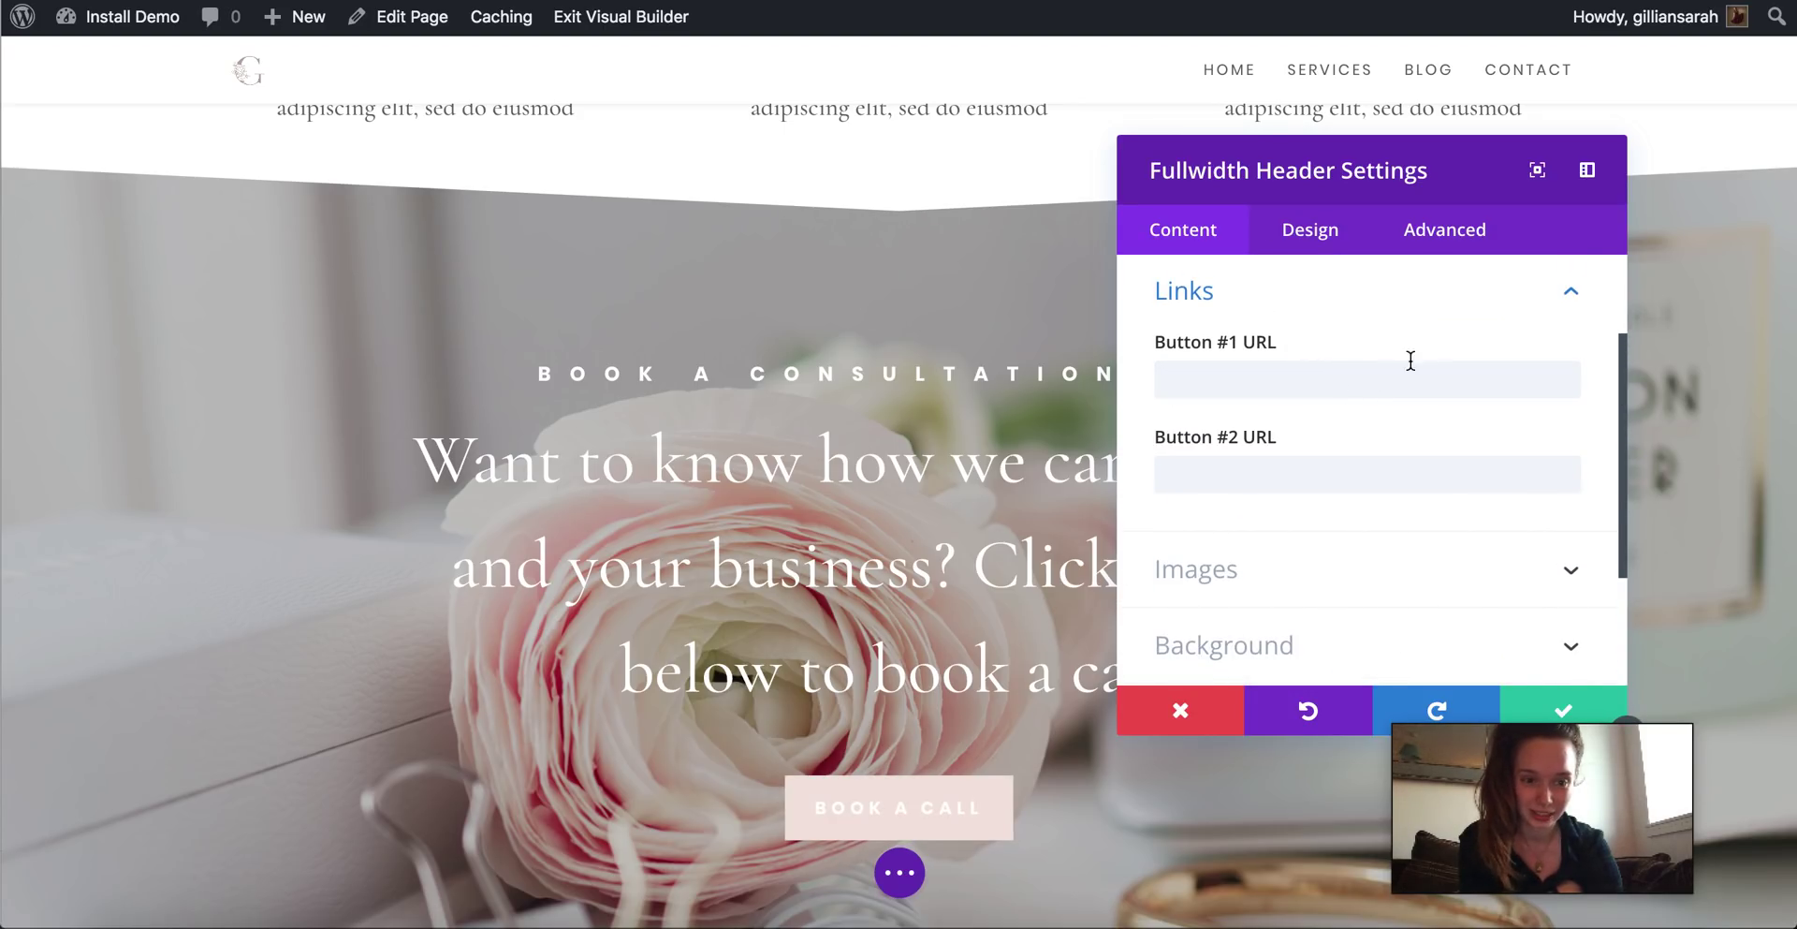
left_click(1194, 704)
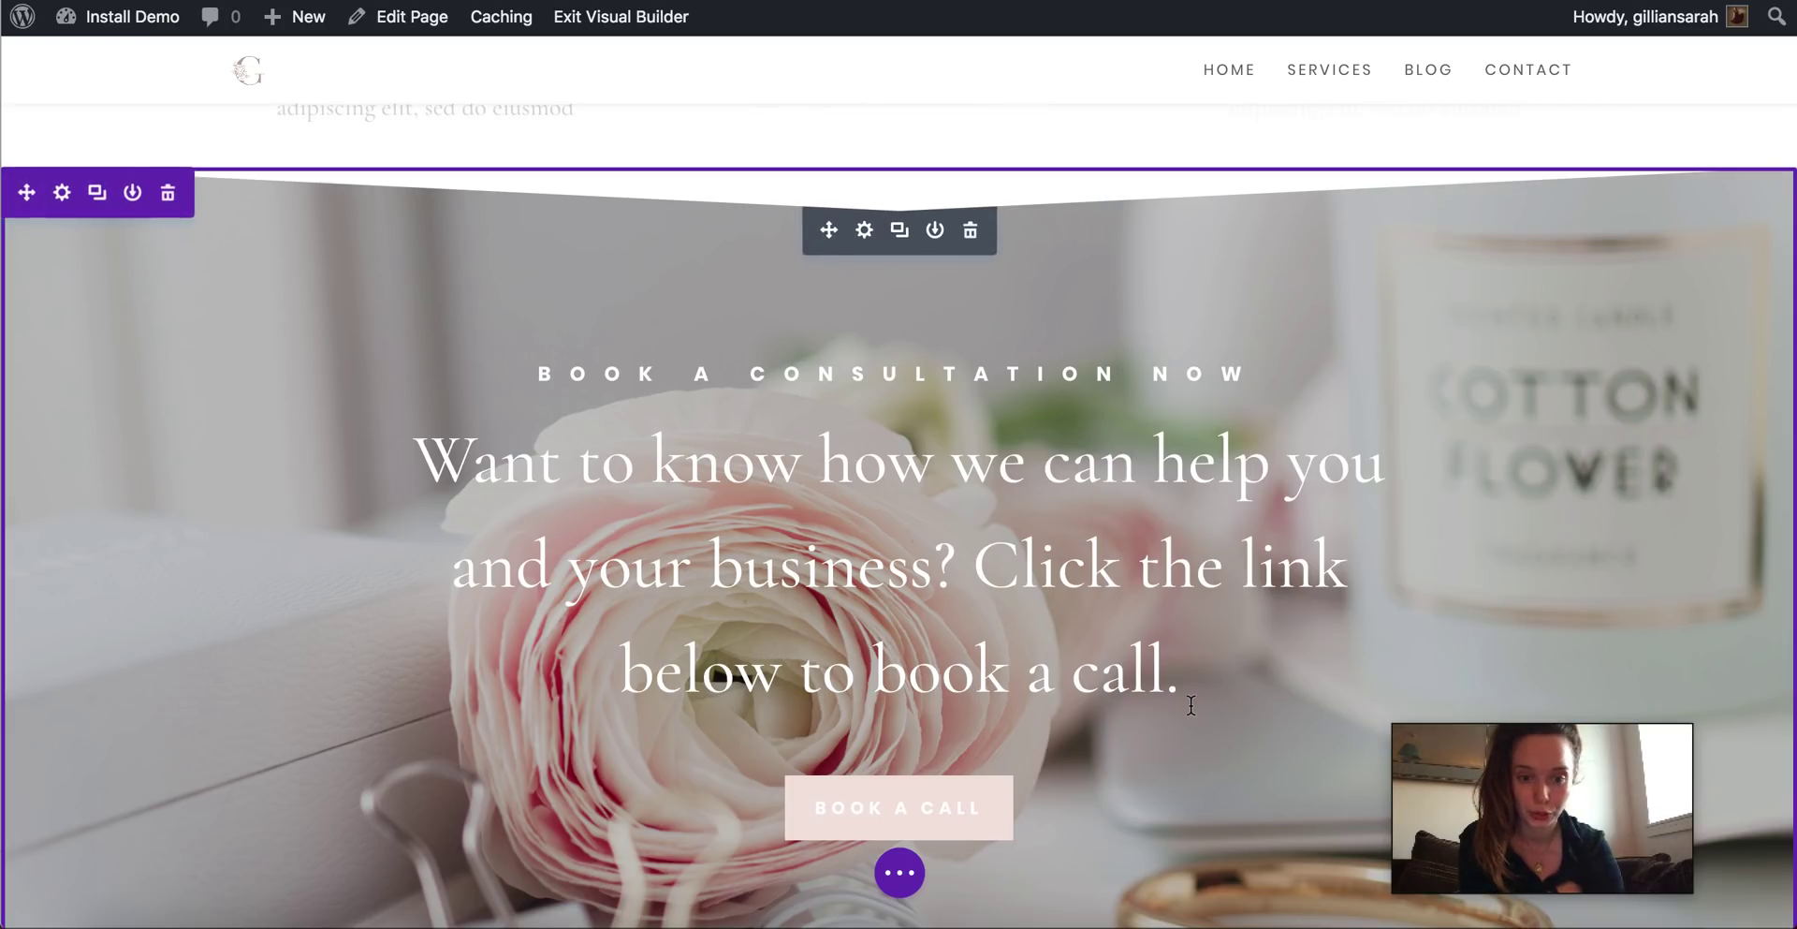
Look over the remaining sections down to the footer, exit the Visual Builder and check the home page
scroll(1191, 704, "down", 12)
scroll(1191, 706, "down", 4)
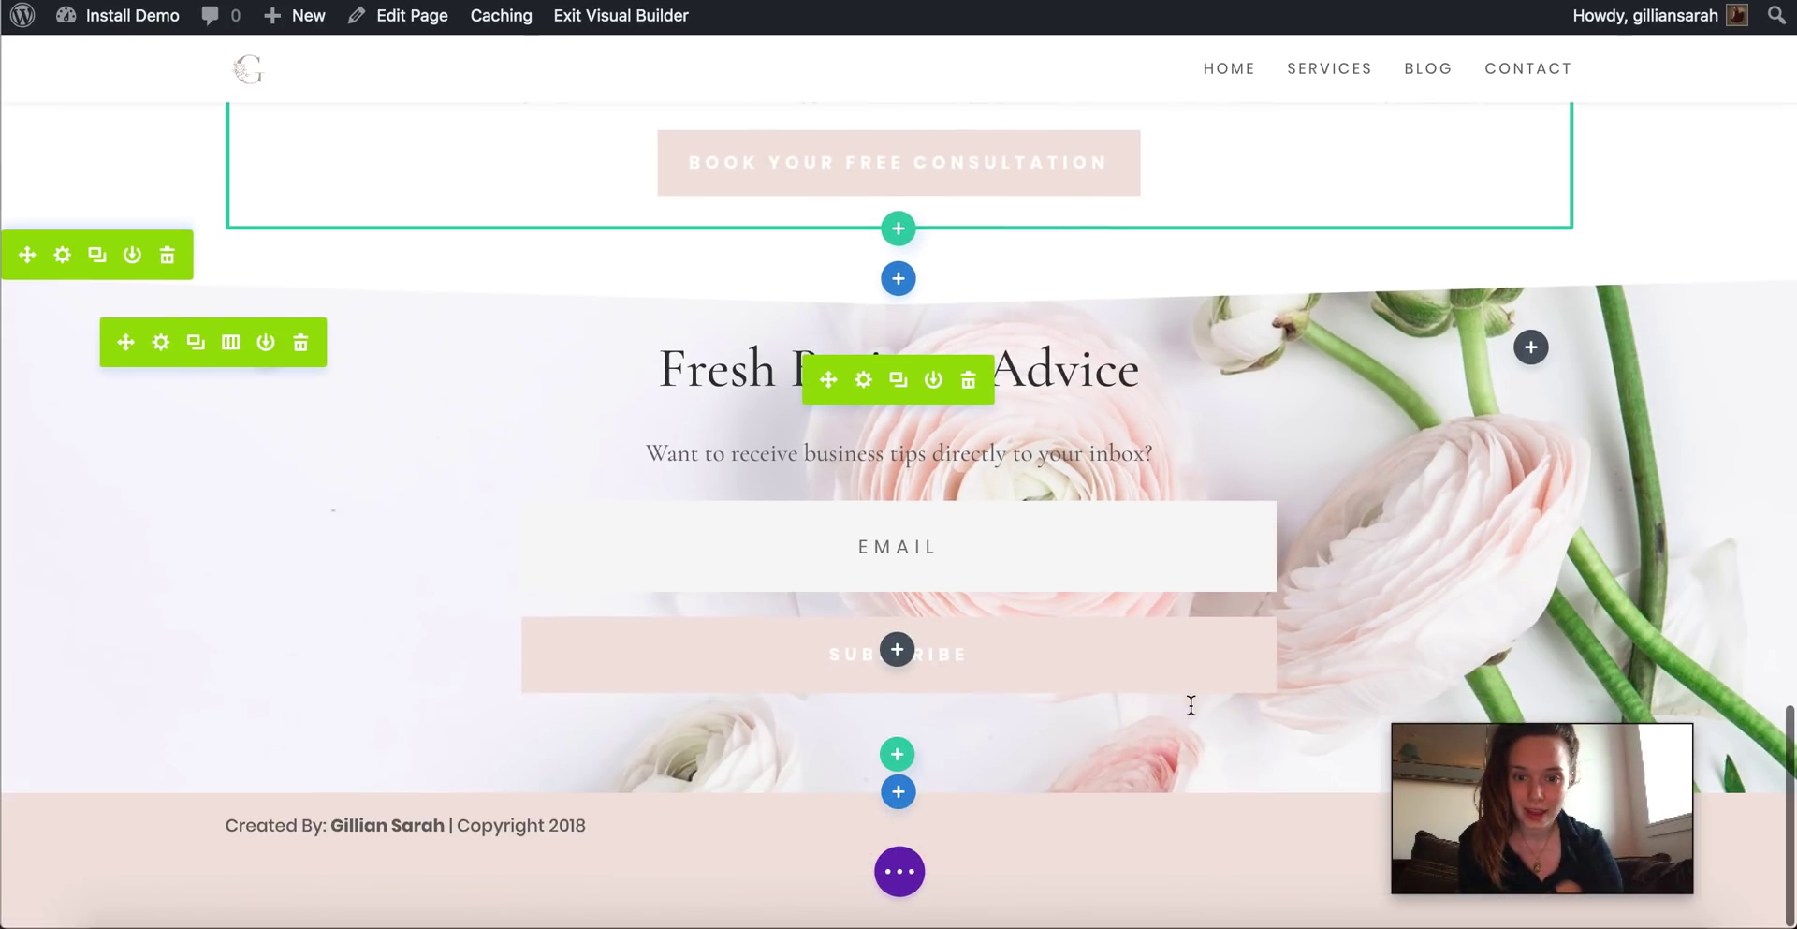
left_click(579, 25)
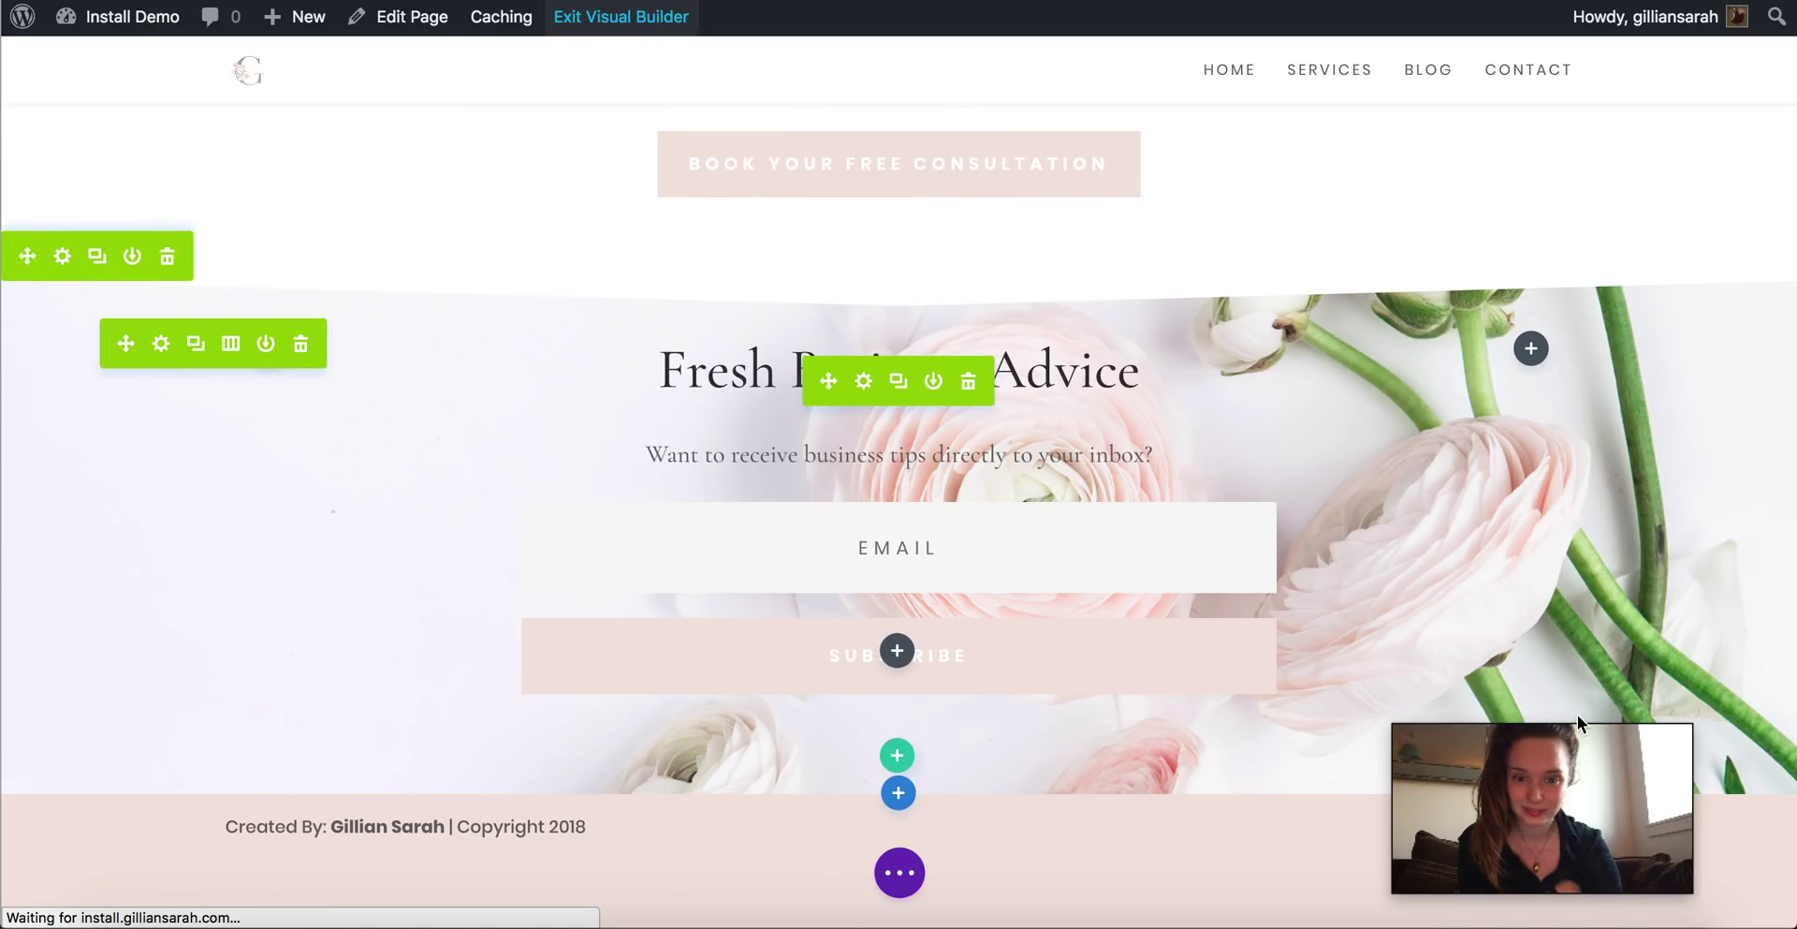
scroll(927, 697, "down", 8)
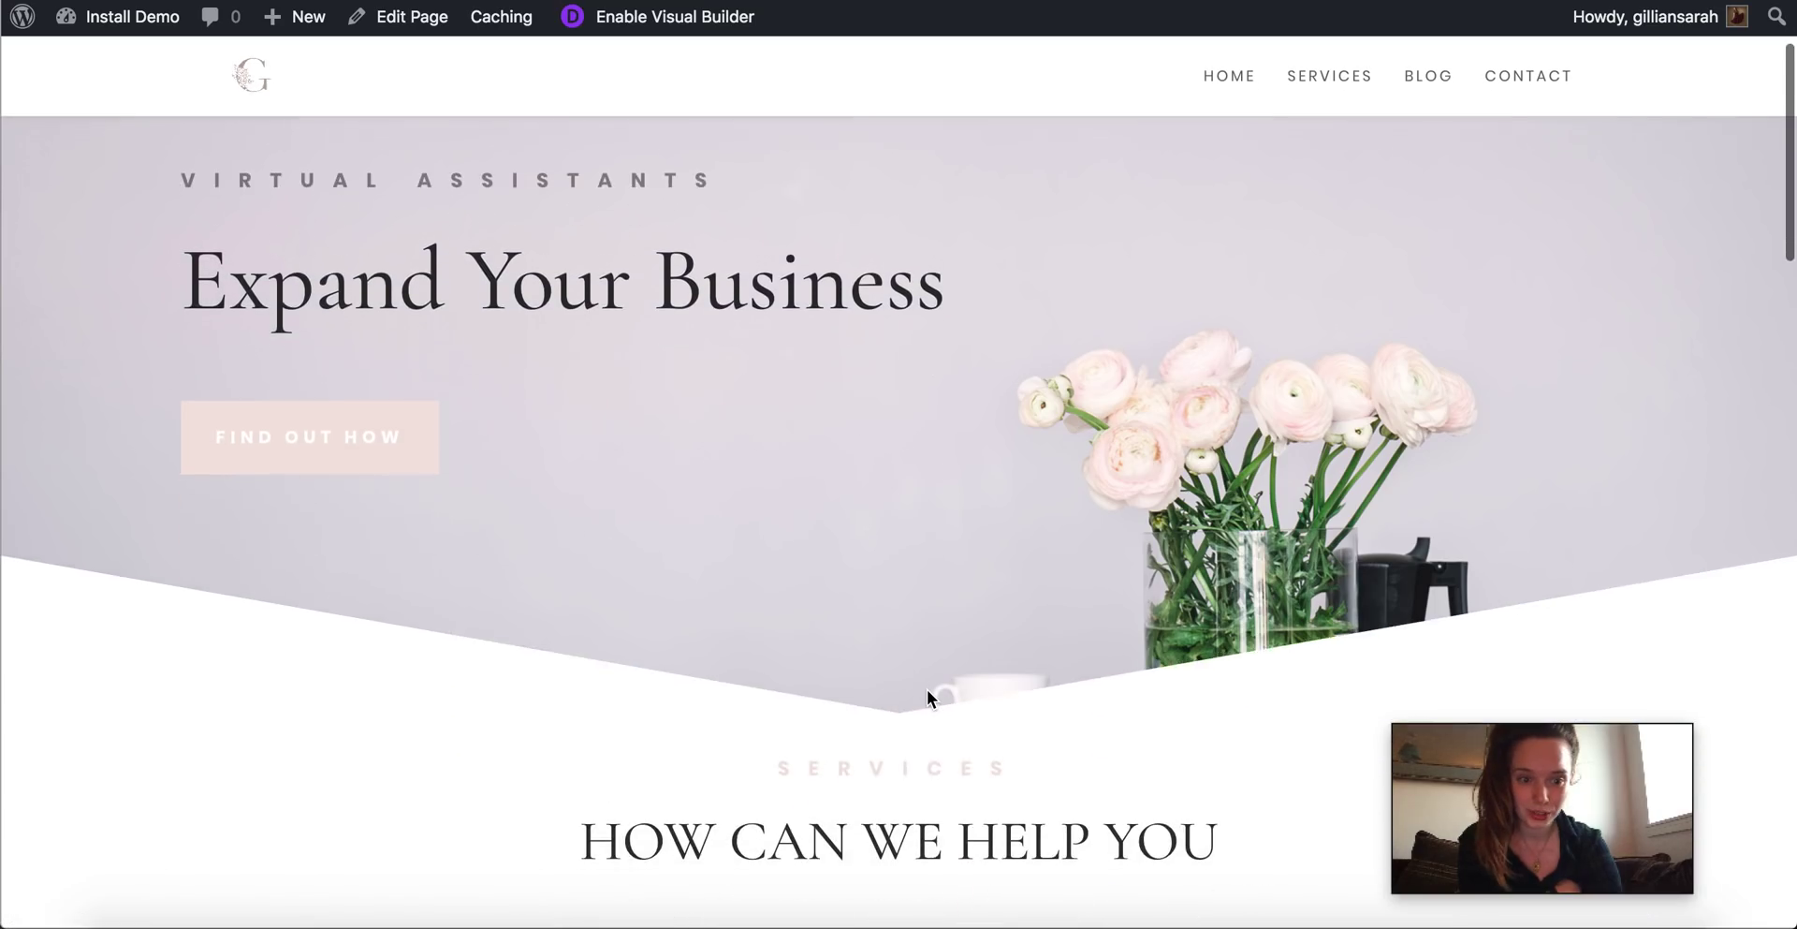